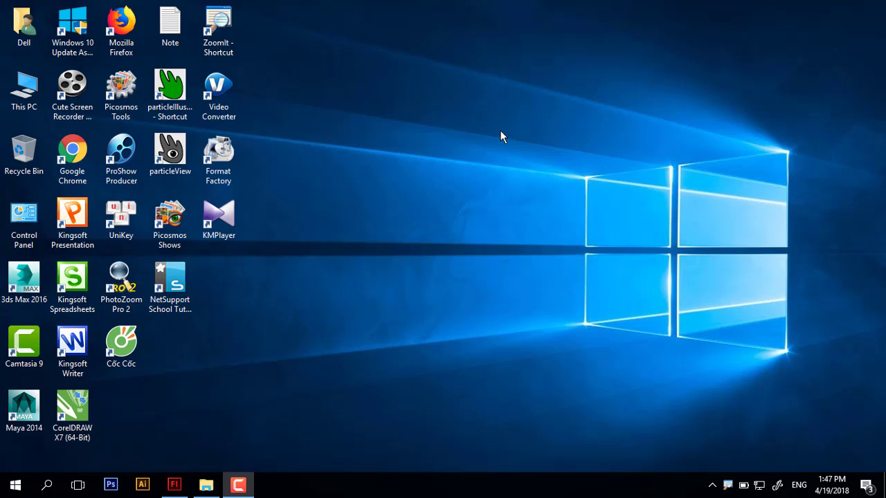
- Refresh the desktop three times, then bring the Flash window with Untitled-2 to the front
right_click(500, 132)
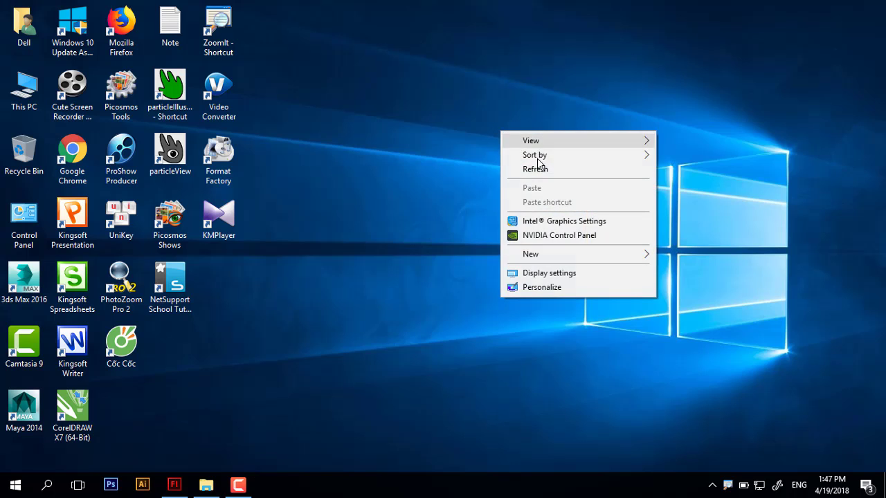
left_click(513, 168)
right_click(443, 93)
left_click(477, 128)
right_click(383, 149)
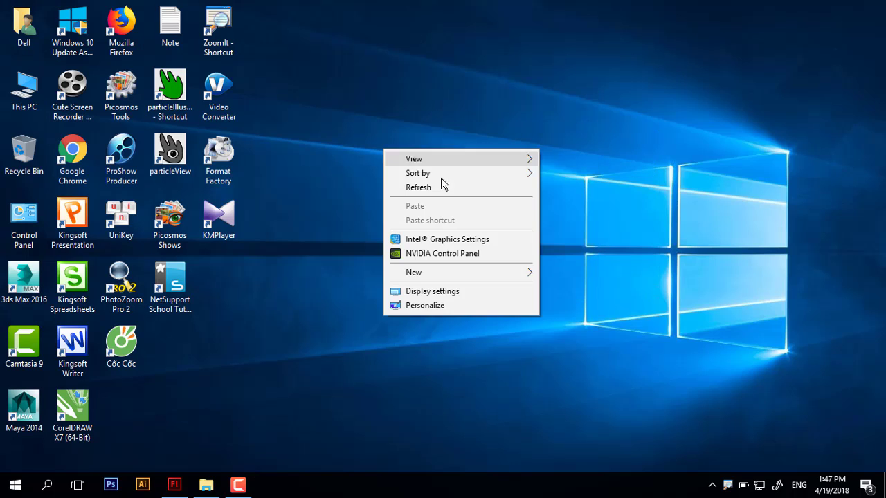
left_click(442, 185)
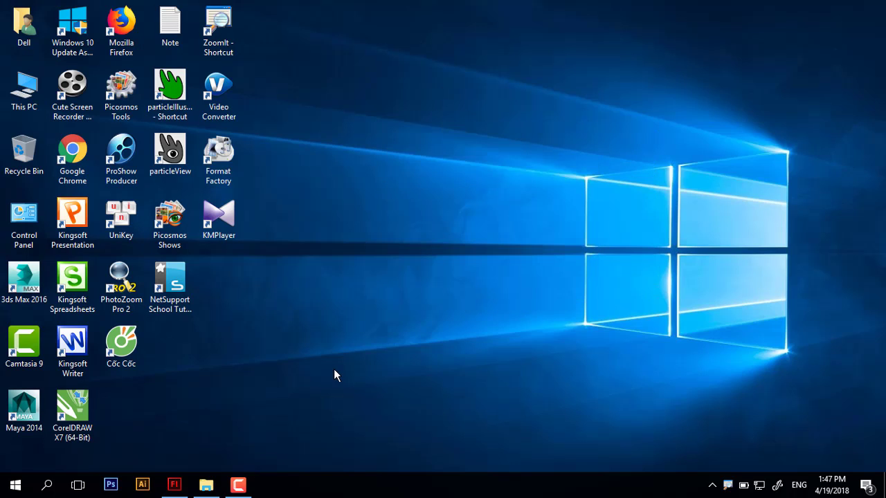
left_click(174, 485)
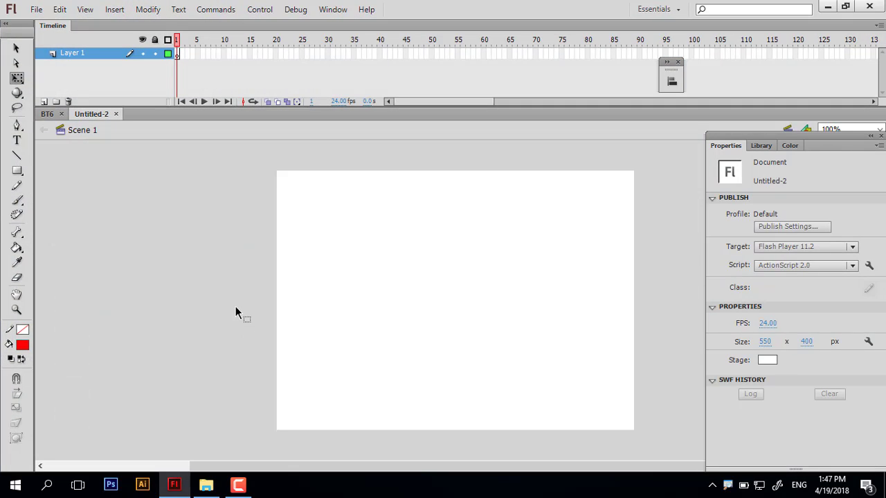
- Add the heading 'CHIM SÁO NGÀY XƯA' as a text block on the stage
left_click(19, 141)
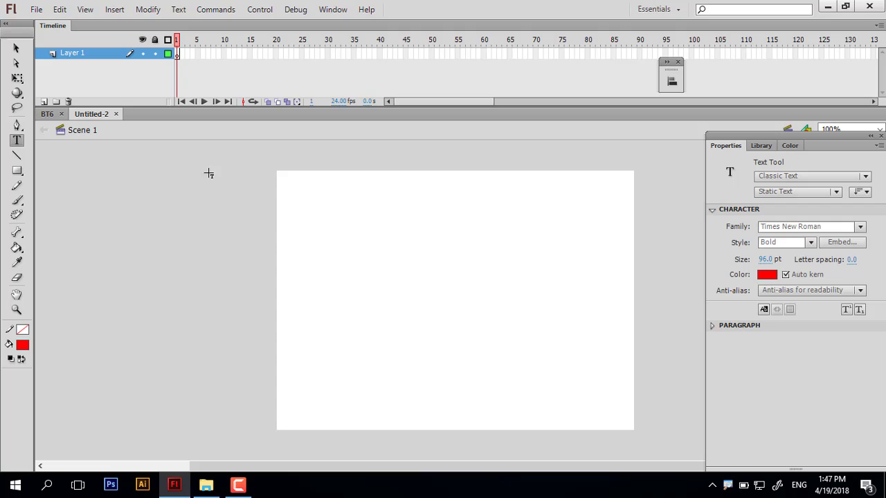
left_click(303, 229)
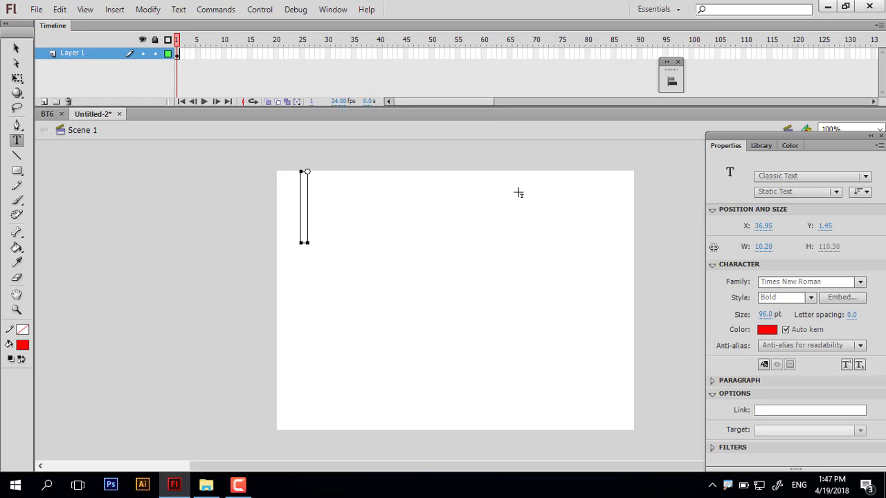
type("CH")
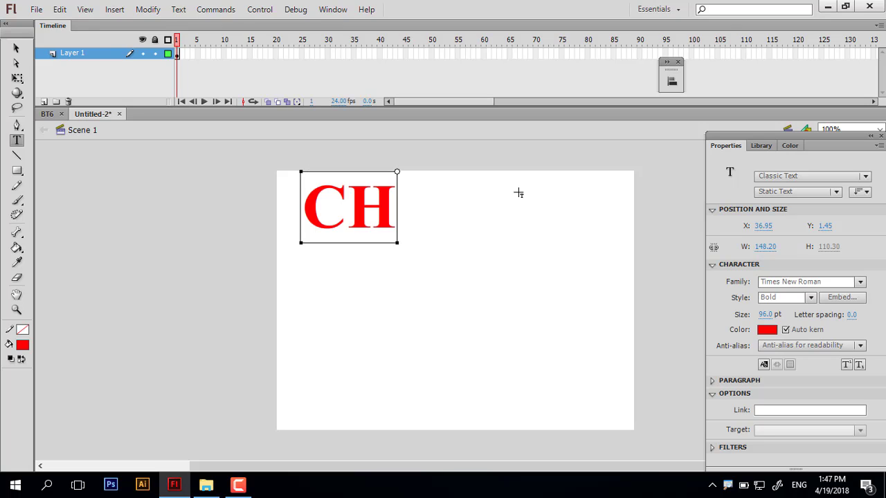
type("IM SAOs")
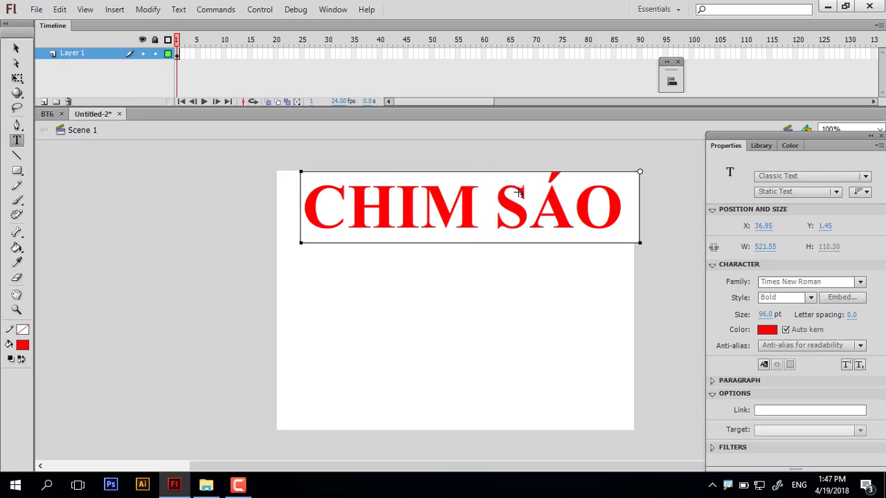
type("NO")
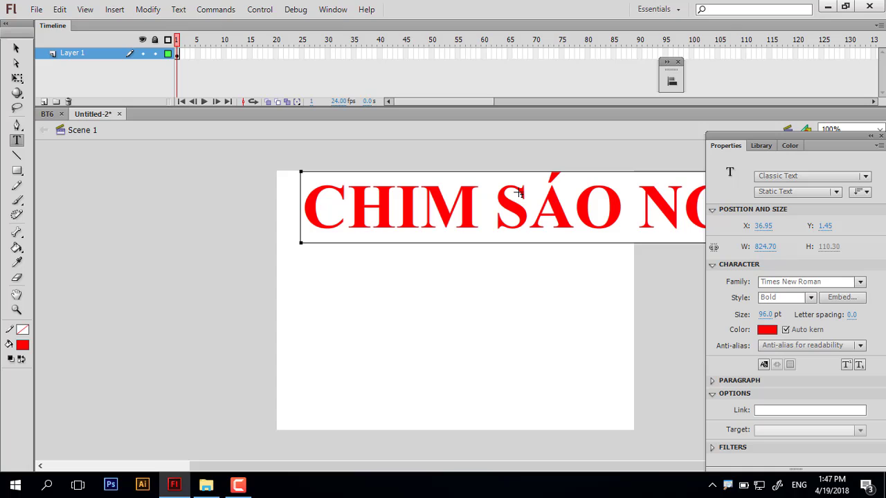
left_click(21, 50)
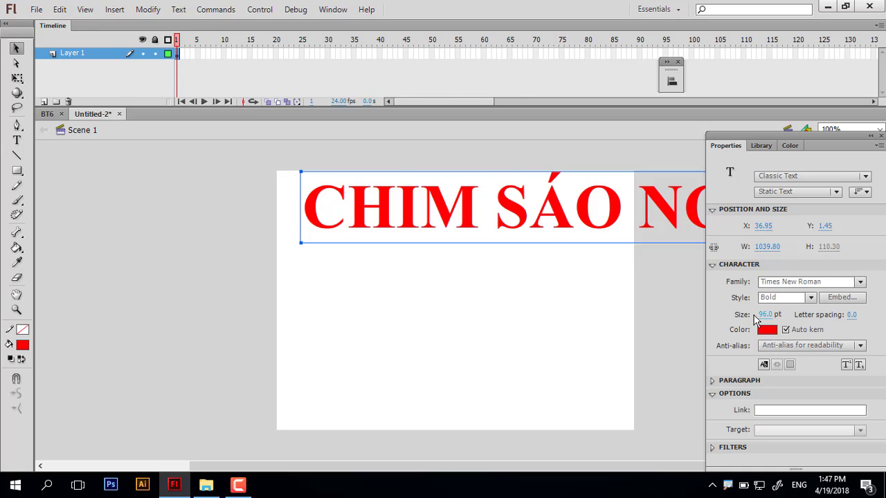
- Set the heading to 43 pt, move it down to mid-stage, and zoom in on it
left_click_drag(765, 315, 731, 314)
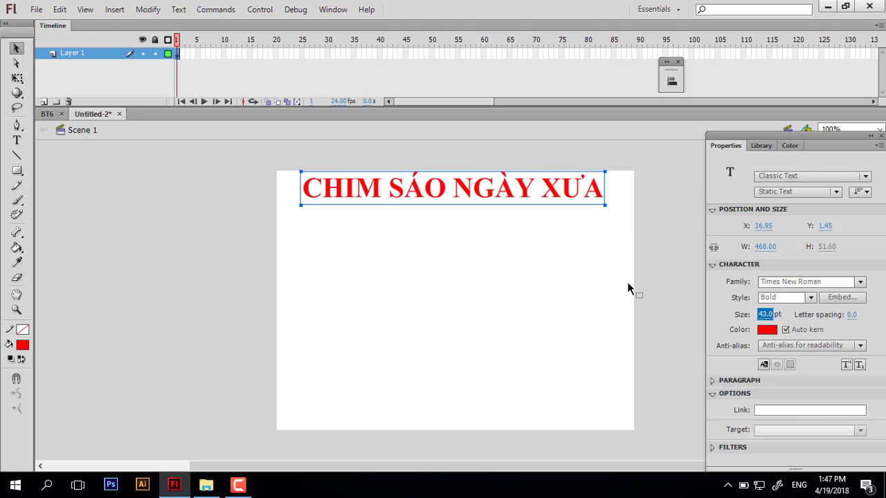
left_click_drag(417, 196, 411, 255)
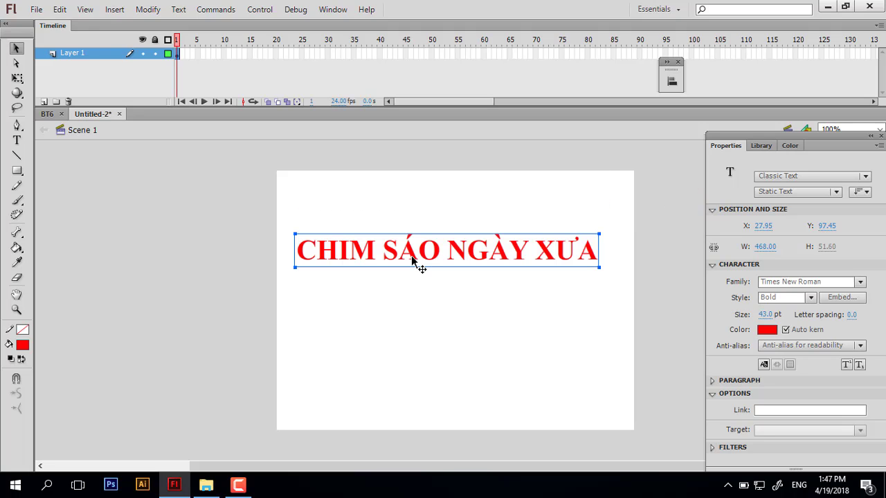
key("z")
left_click_drag(239, 158, 714, 354)
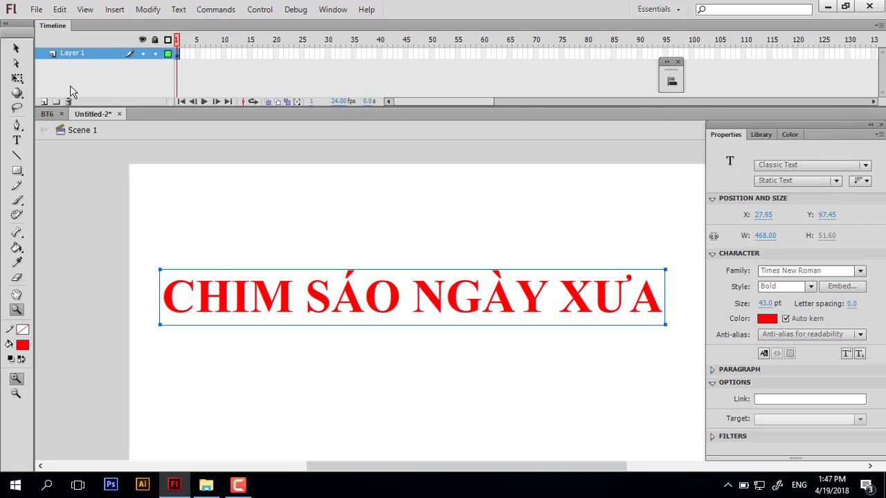
- Break the heading apart into individual letters with Modify > Break Apart
left_click(16, 48)
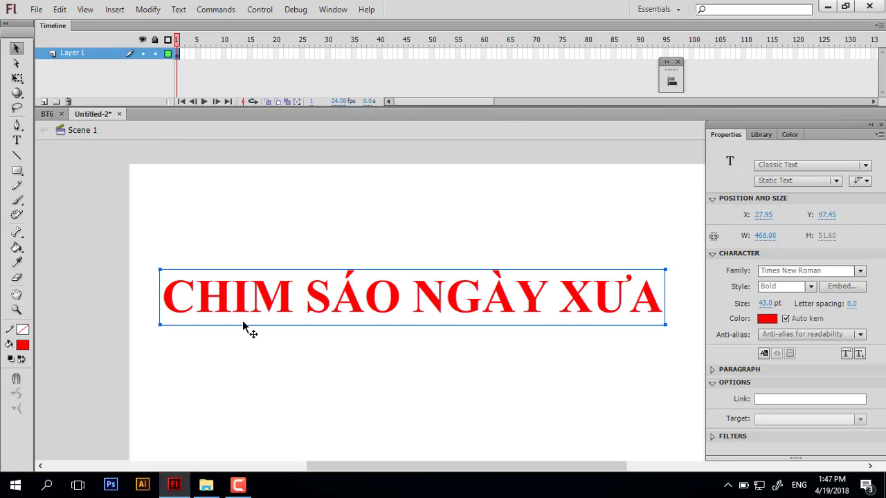
left_click(148, 10)
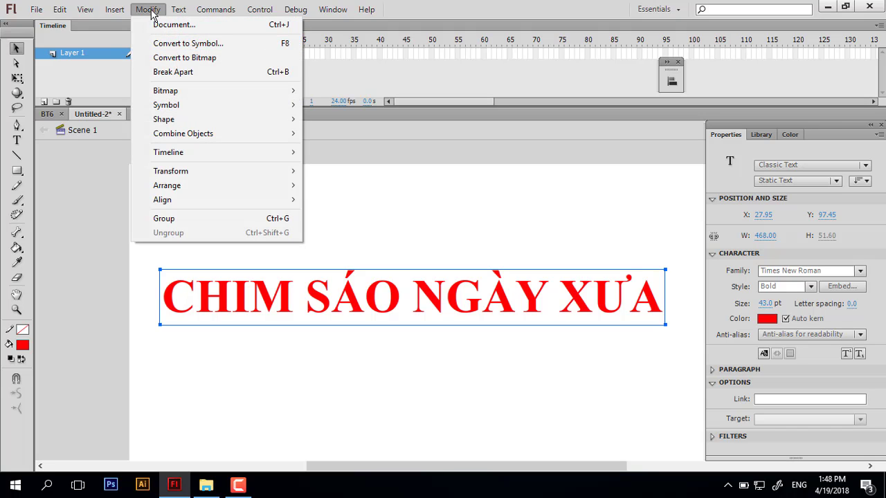
left_click(252, 74)
- Select the letters M, I, H and C individually to confirm they are separate
left_click(300, 387)
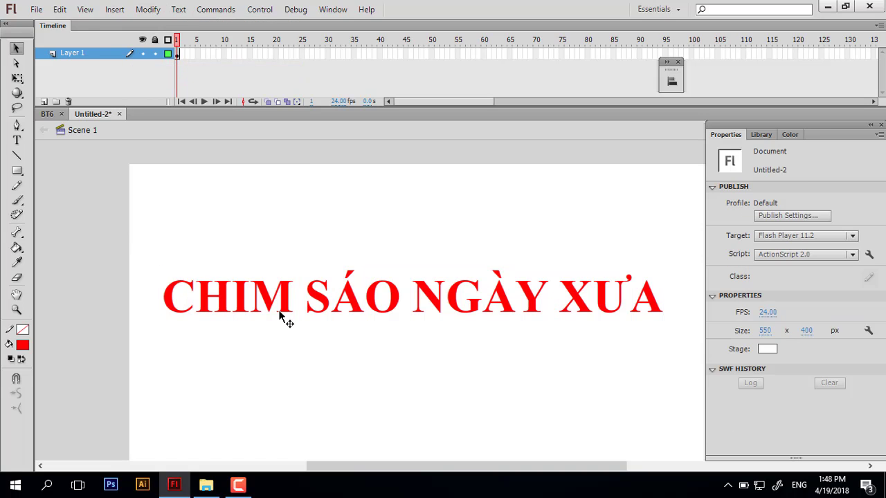
left_click(249, 305)
left_click(221, 305)
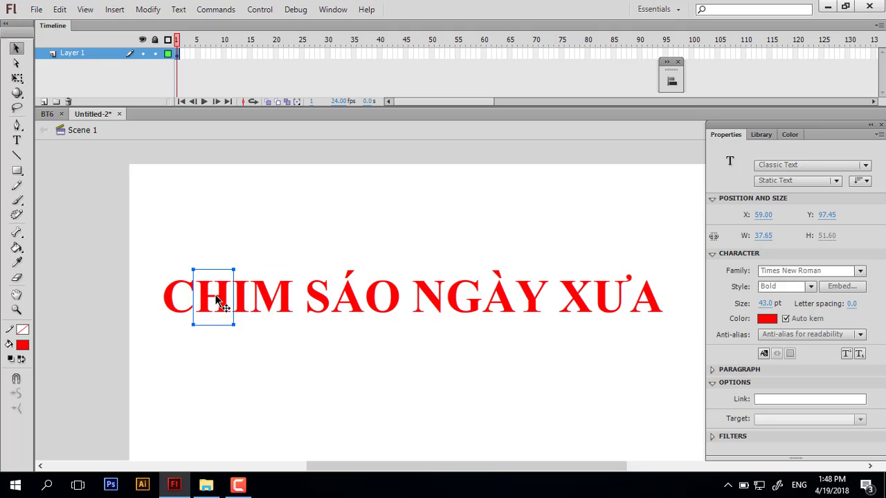
left_click(215, 227)
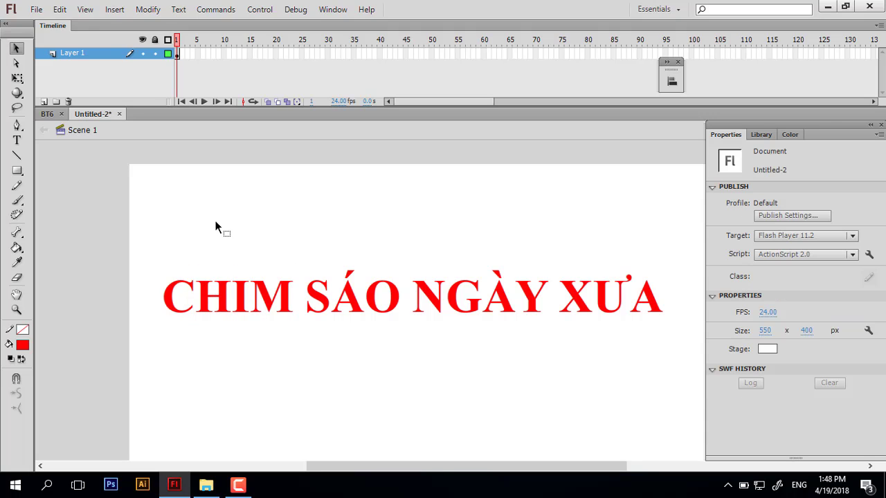
left_click(196, 298)
mouse_move(162, 263)
left_mouse_down()
mouse_move(290, 336)
mouse_move(293, 370)
left_mouse_up()
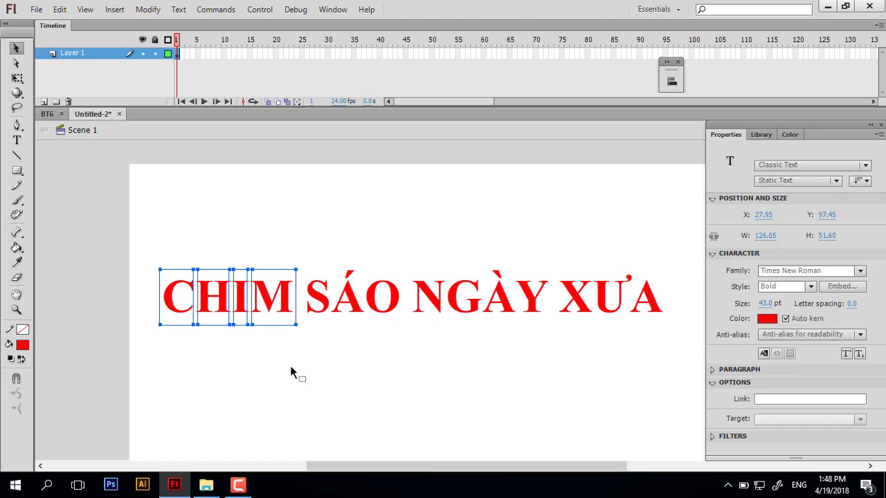
left_click(231, 72)
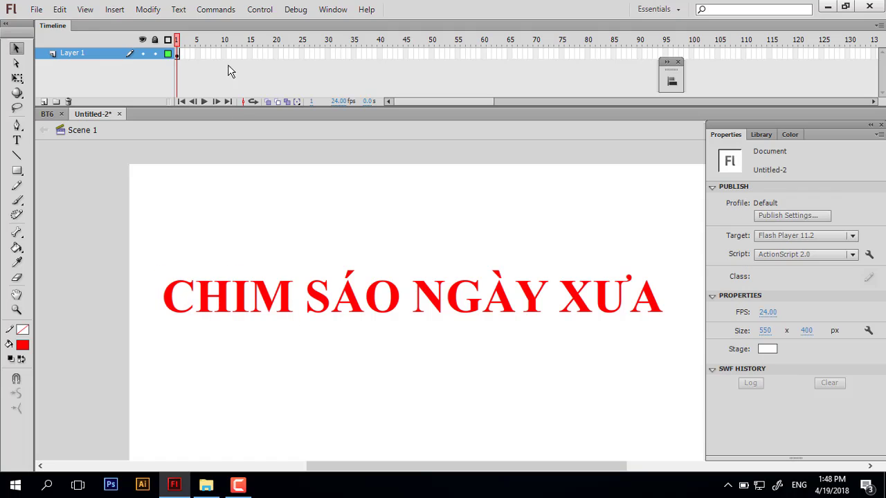
- Insert keyframes at frames 2 through 5, each holding the full split-letter title
left_click(178, 54)
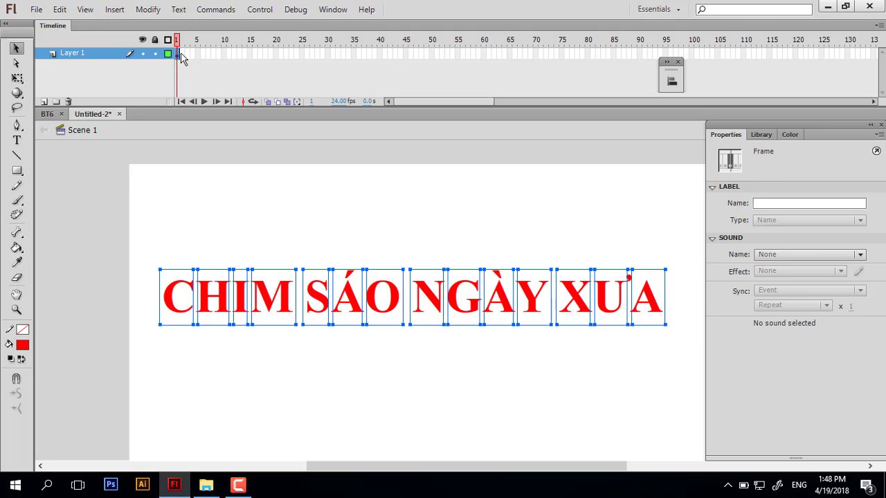
left_click_drag(182, 57, 185, 61)
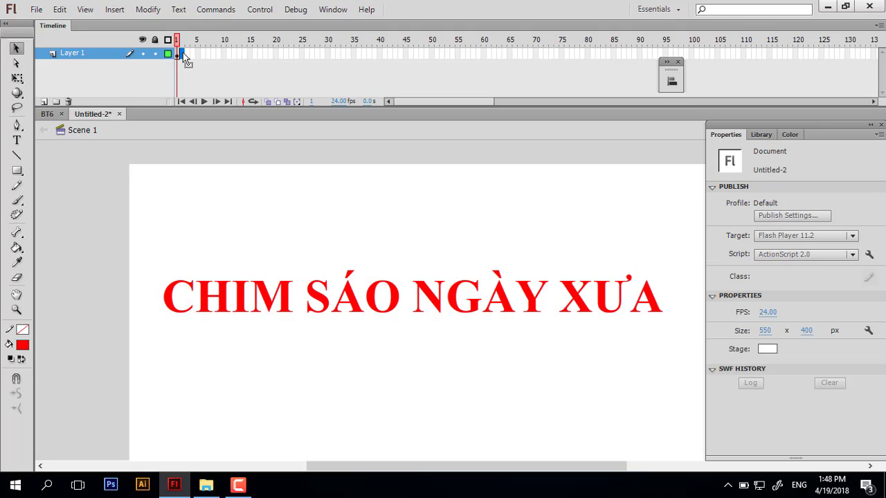
right_click(183, 55)
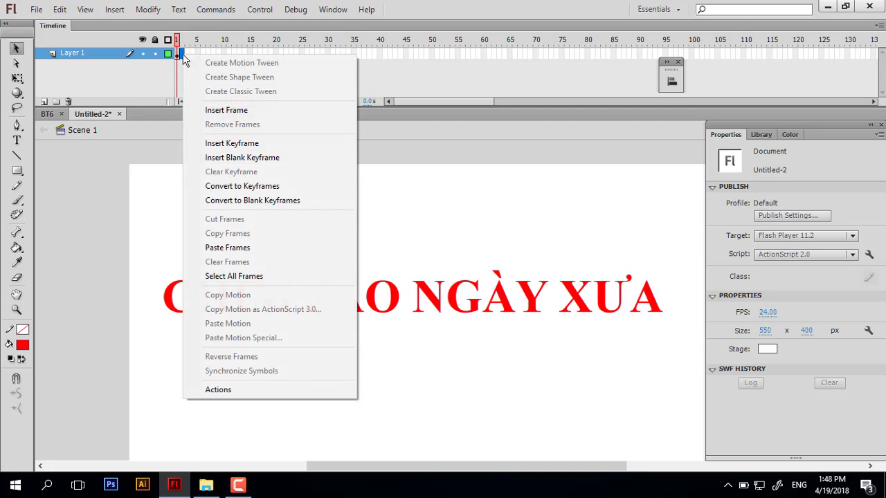
left_click(253, 144)
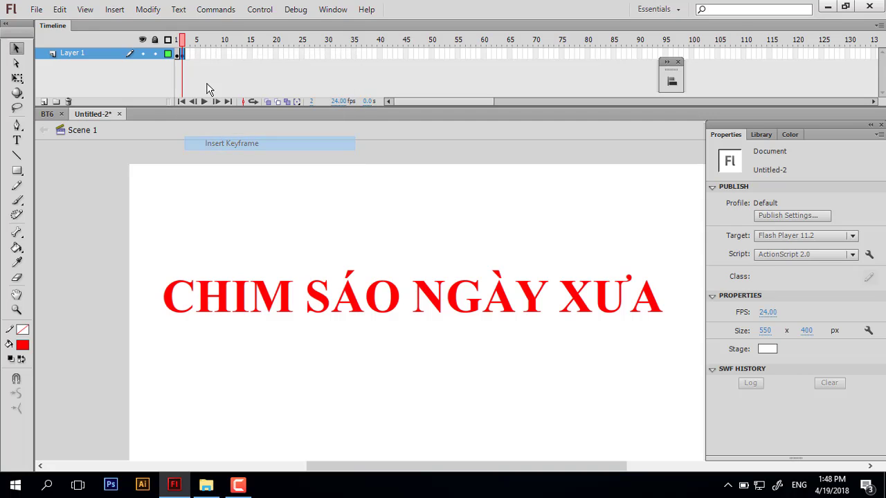
right_click(187, 56)
left_click(253, 141)
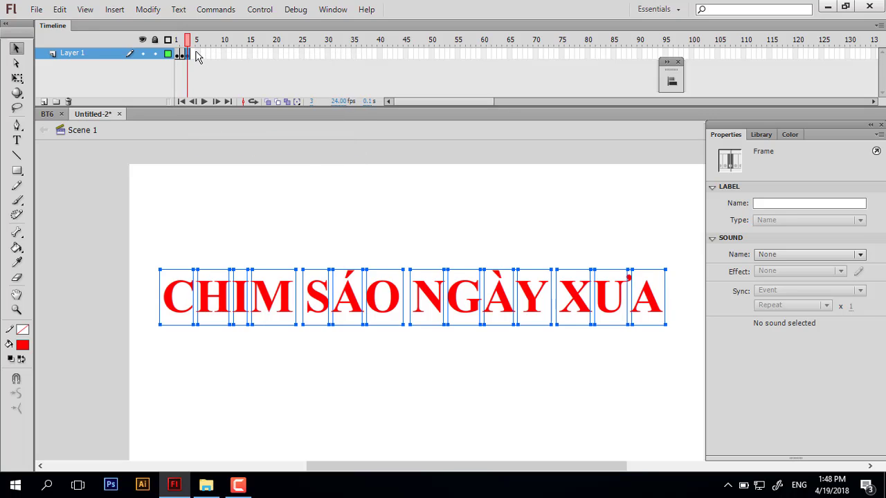
right_click(194, 52)
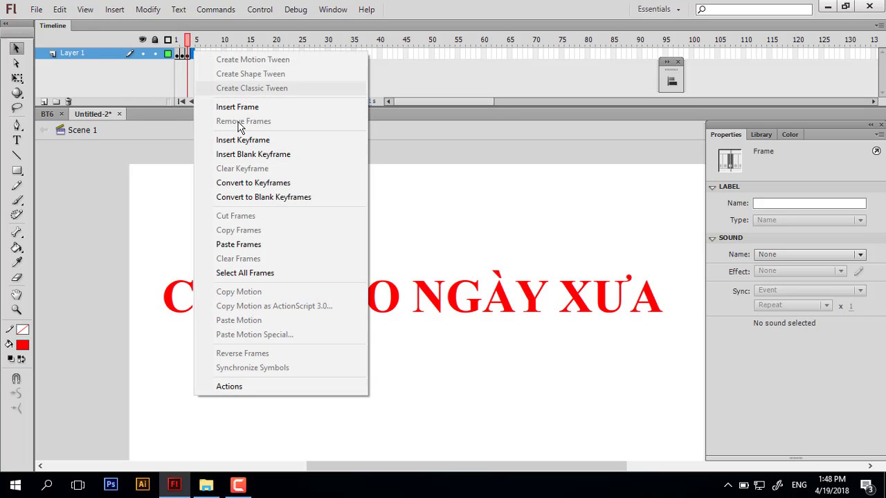
left_click(249, 142)
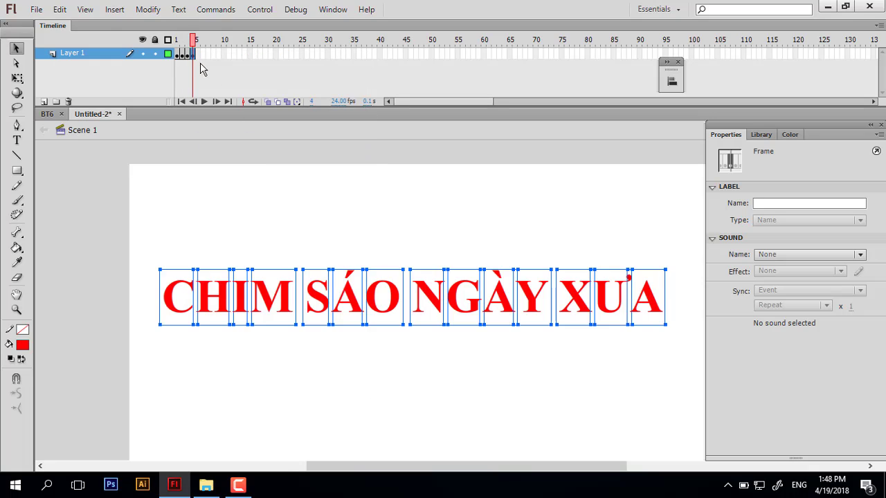
right_click(197, 54)
left_click(267, 143)
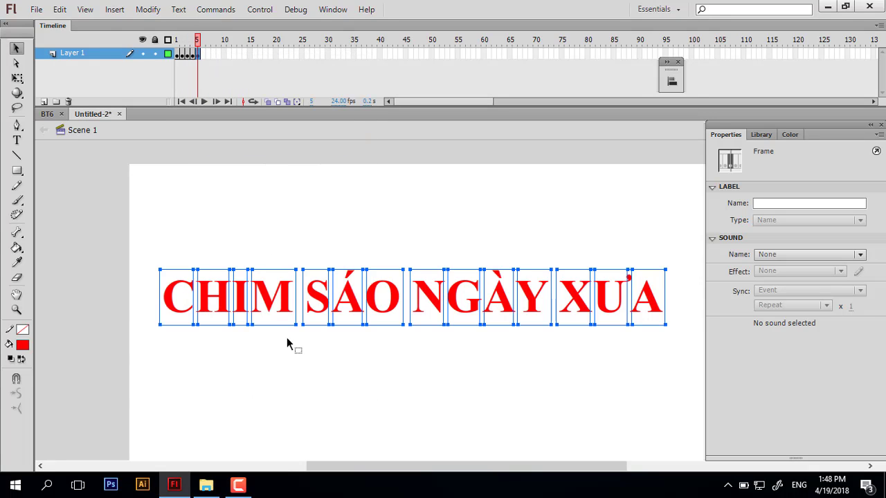
left_click(293, 364)
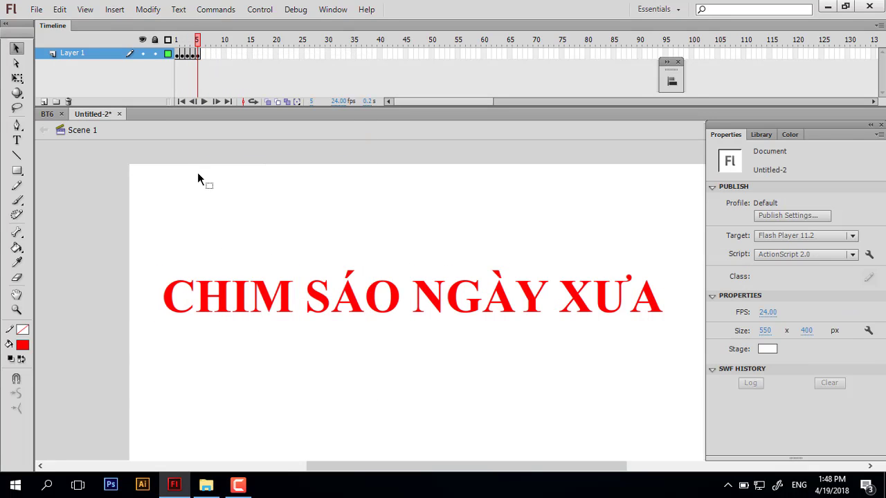
- Add keyframes from frame 6 through frame 18, then return to frame 1
right_click(203, 54)
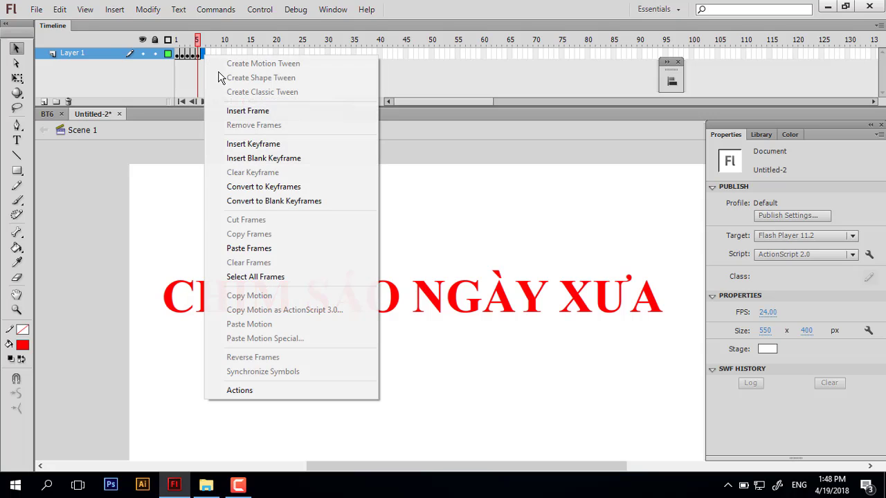
left_click(270, 145)
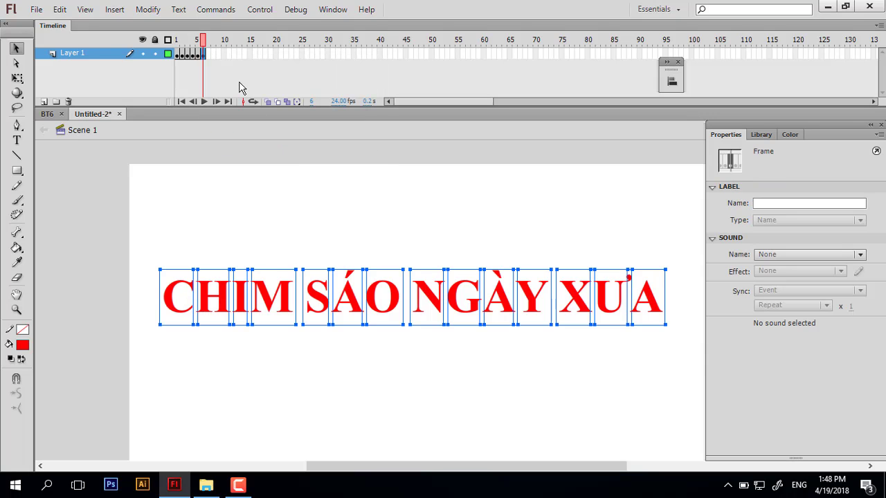
right_click(207, 54)
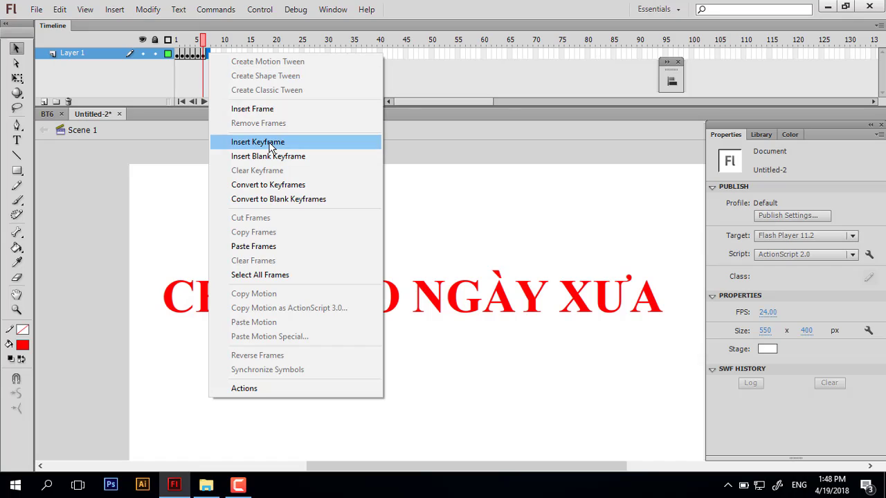
left_click(271, 143)
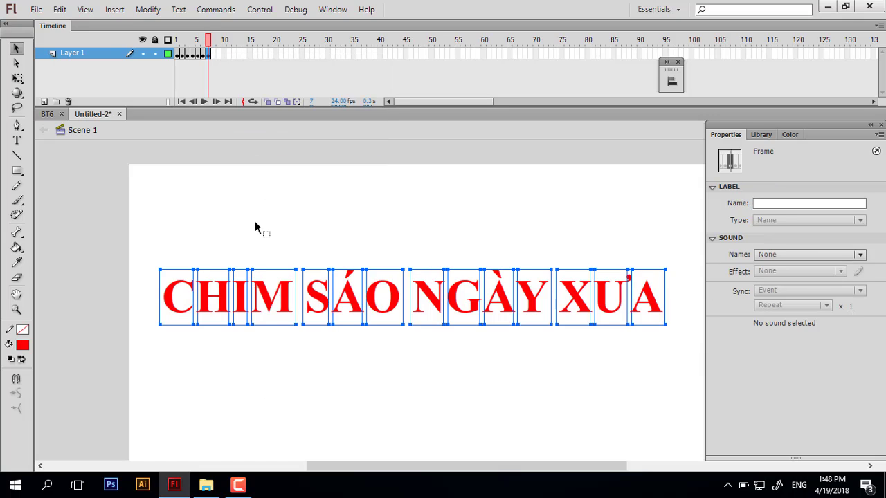
key("F6")
key("F6")
key("F6")
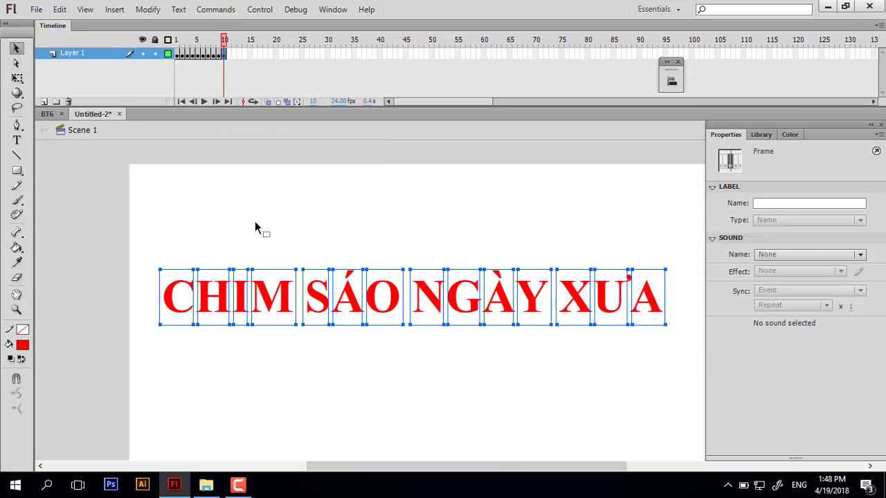
key("F6")
key("F6")
key("F6")
key("F6")
key("F6")
key("F6")
key("F6")
key("F6")
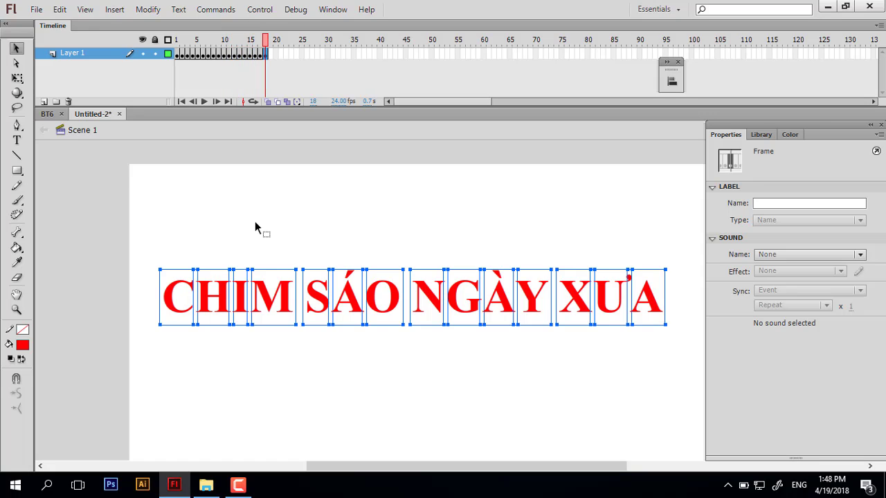
left_click(205, 303)
left_click(234, 183)
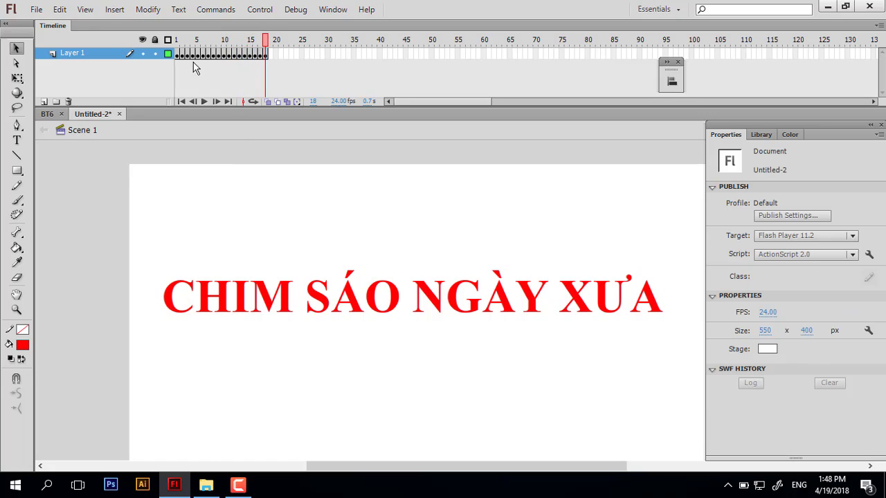
left_click(178, 55)
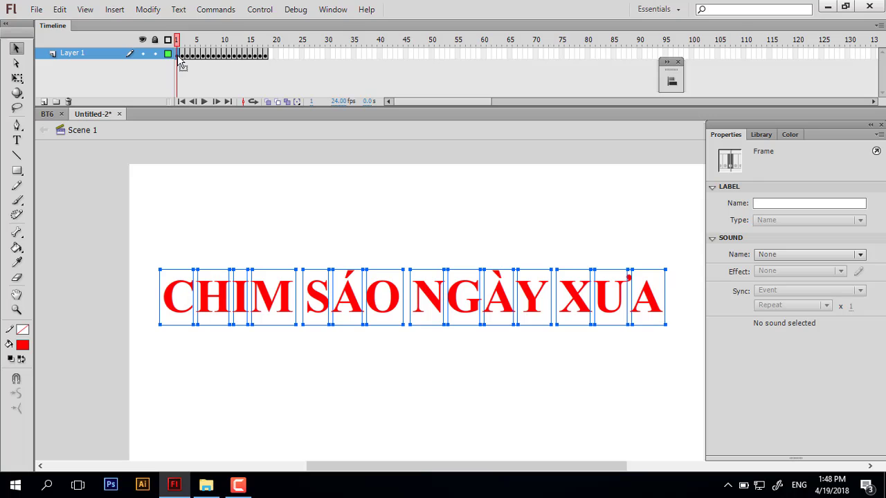
- Trim frame 1 down to just 'C' and frame 2 to 'CH'
left_click(196, 279)
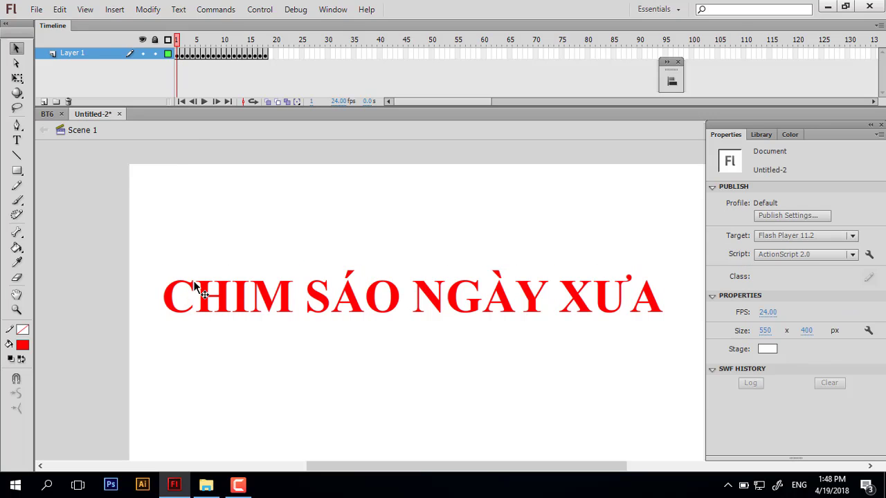
left_click_drag(685, 331, 216, 247)
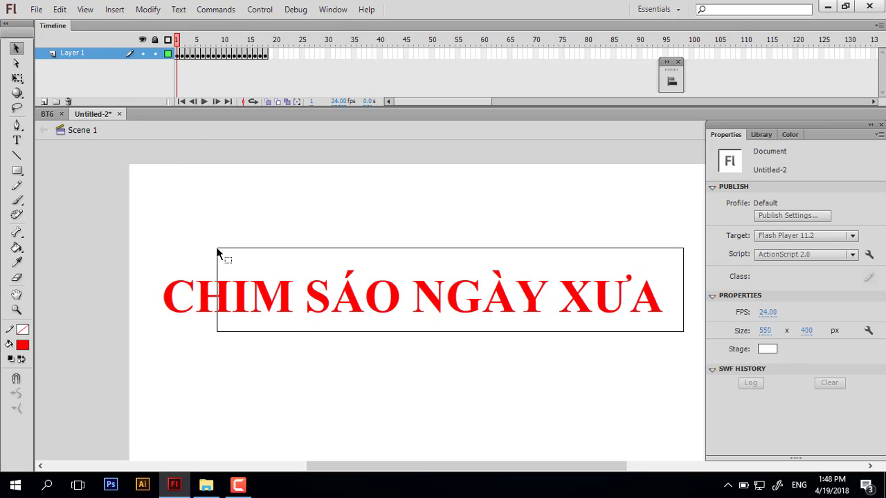
key("Delete")
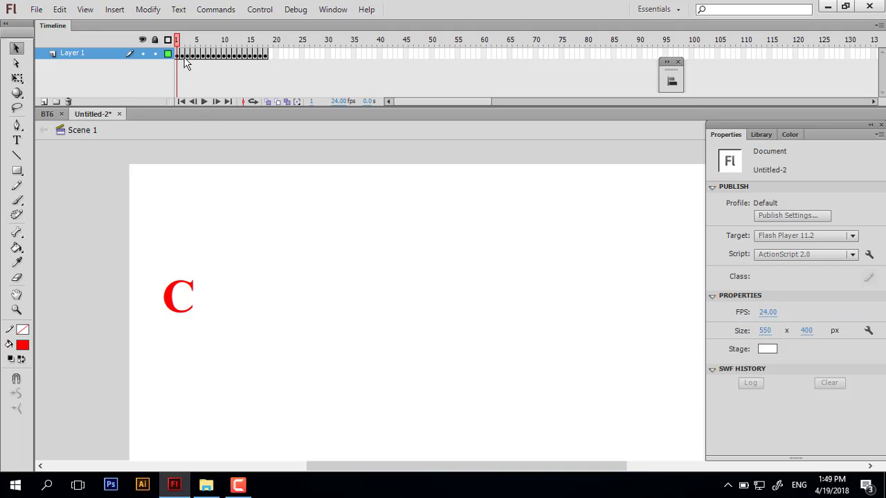
left_click(178, 55)
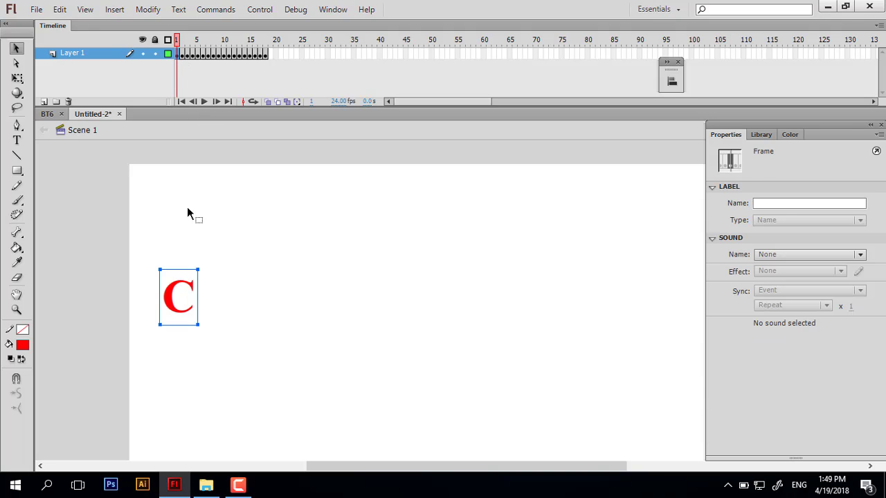
left_click(183, 55)
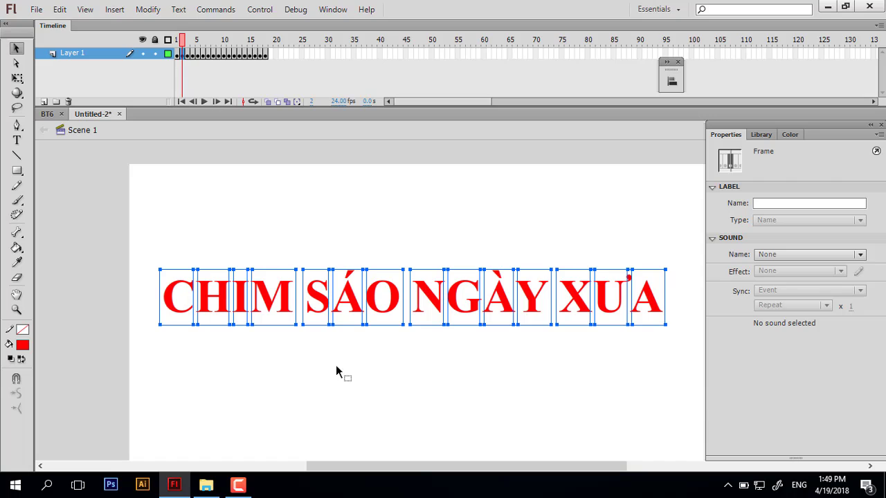
mouse_move(684, 350)
left_mouse_down()
mouse_move(498, 275)
mouse_move(245, 233)
left_mouse_up()
key("Delete")
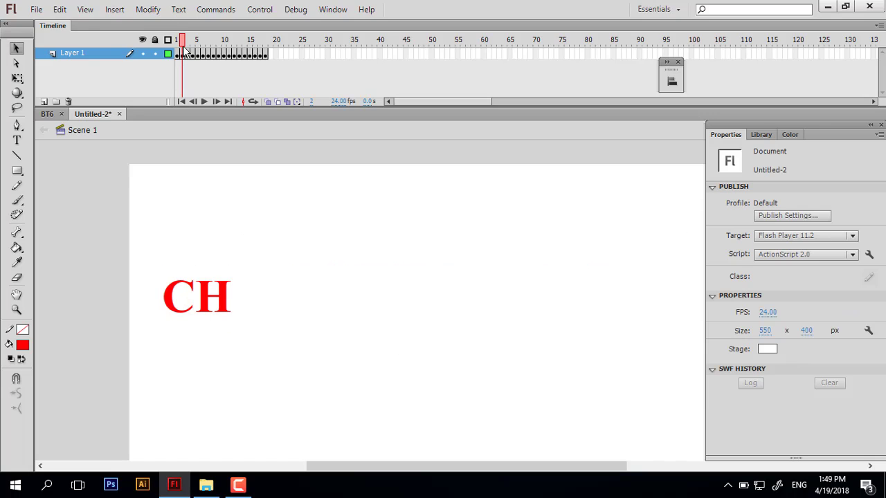
- Trim frame 3 to 'CHI' and frame 4 to 'CHIM'
left_click(187, 55)
left_click(662, 354)
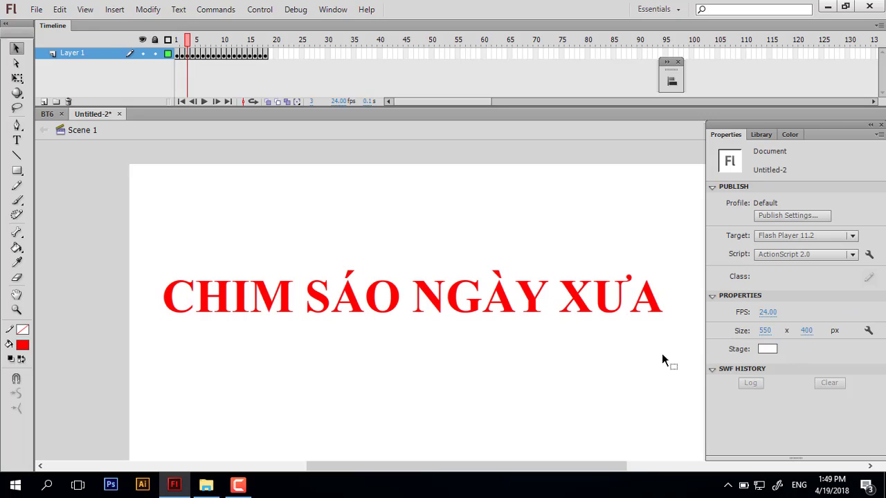
mouse_move(670, 350)
left_mouse_down()
mouse_move(346, 241)
mouse_move(261, 233)
left_mouse_up()
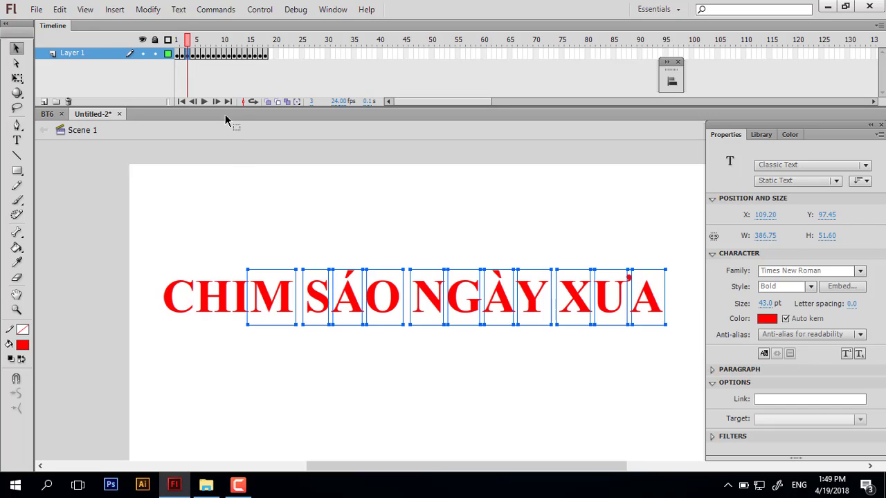
key("Delete")
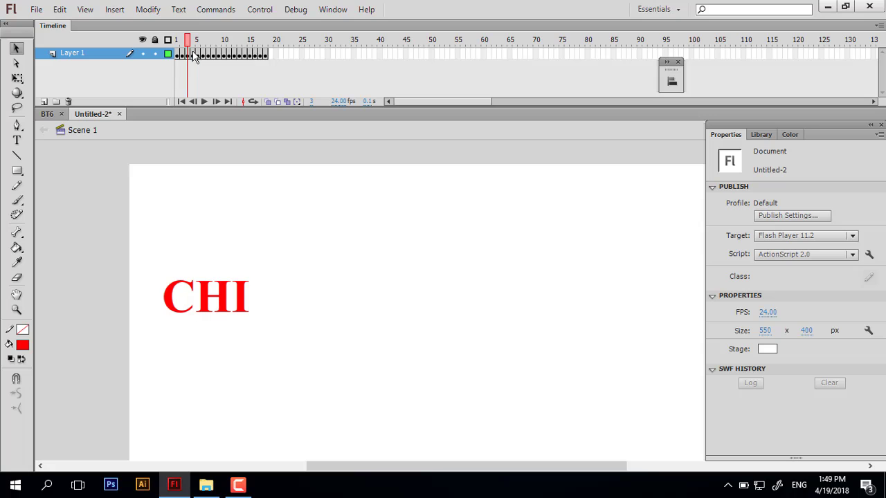
left_click(194, 54)
left_click(615, 359)
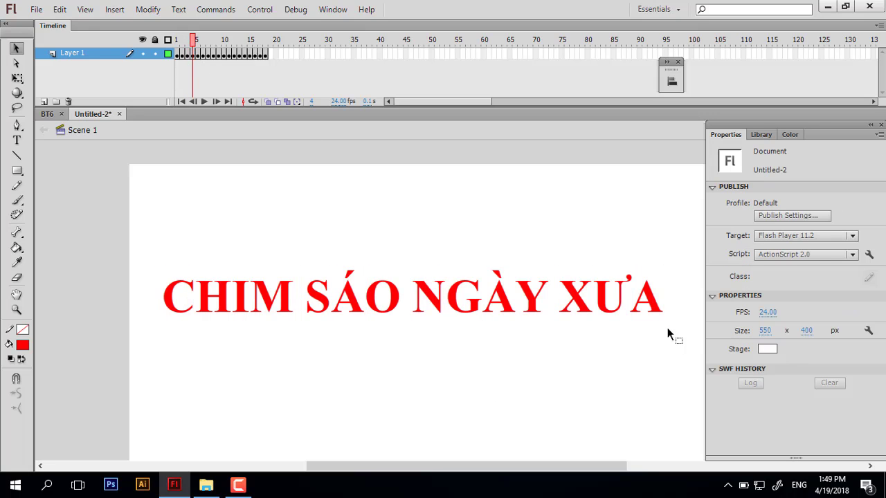
left_click_drag(668, 338, 302, 238)
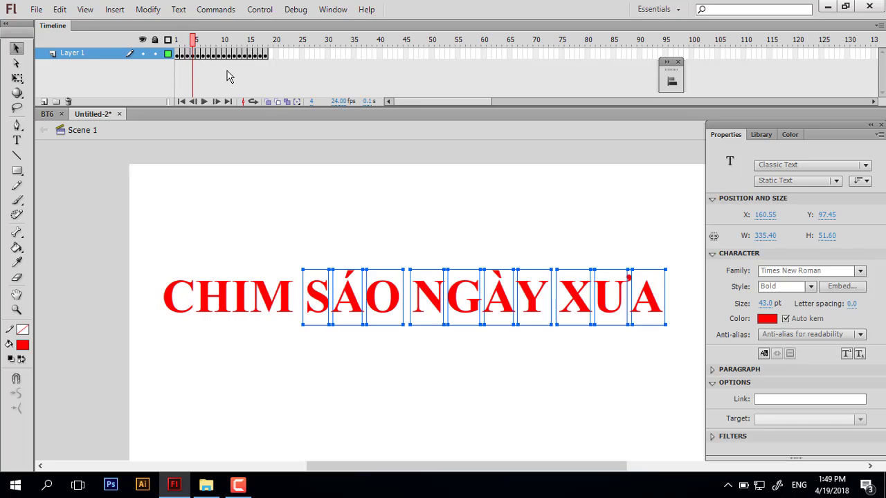
left_click(197, 54)
key("ctrl+shift+v")
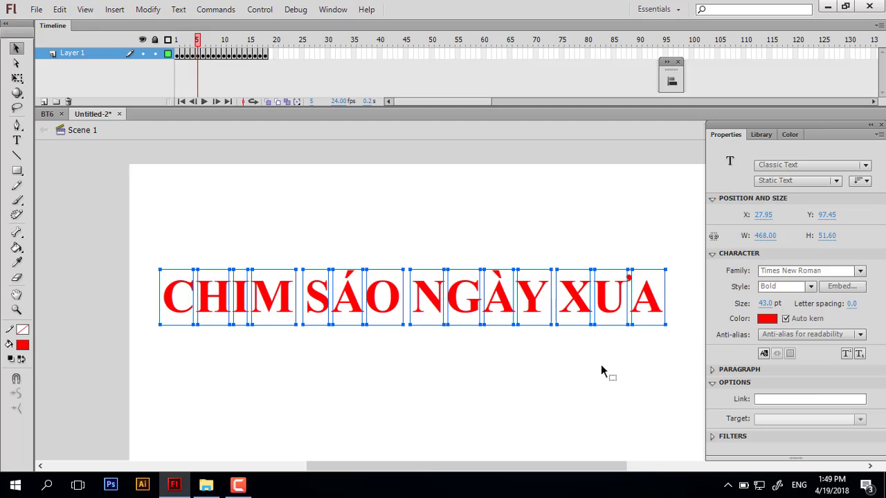
- Trim frames 5, 6 and 7 to 'CHIM S', 'CHIM SÁ' and 'CHIM SÁO'
left_click(602, 366)
left_click_drag(666, 354, 340, 239)
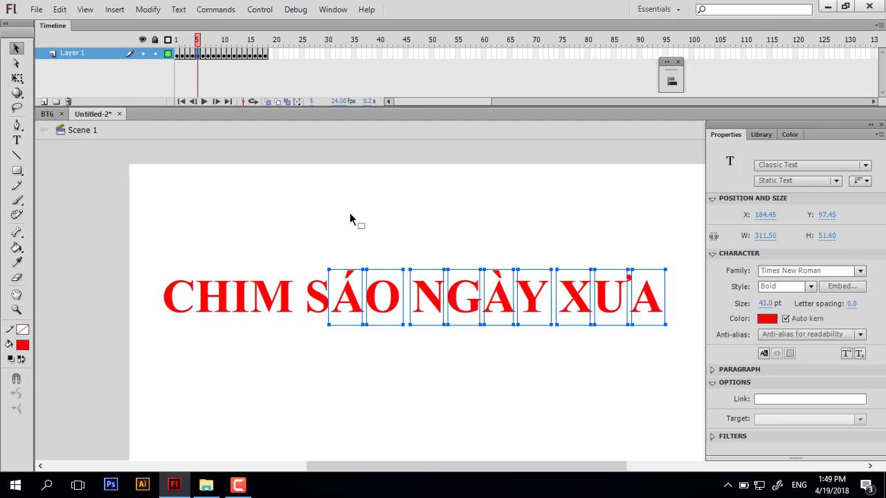
key("Delete")
left_click(202, 54)
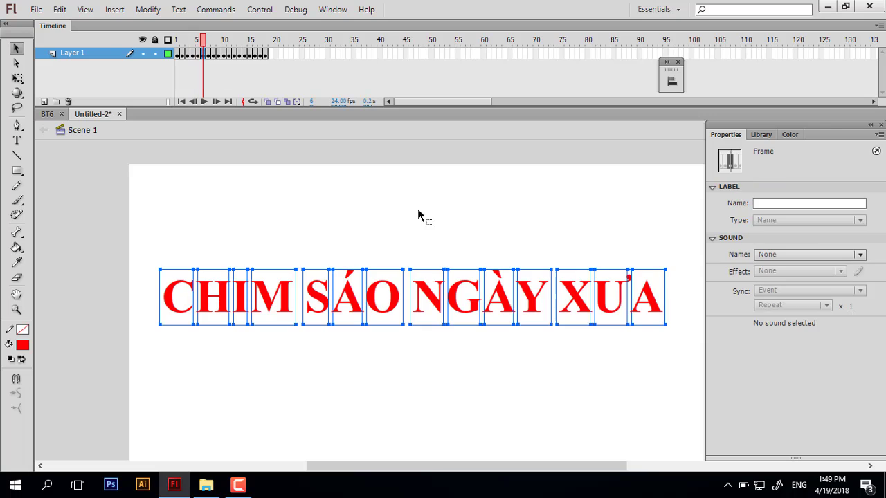
left_click(653, 359)
left_click_drag(667, 348, 371, 233)
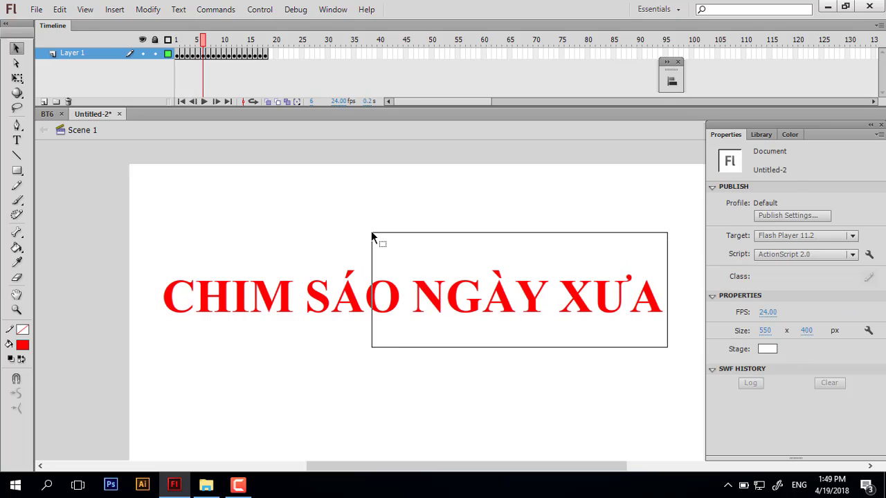
key("Delete")
left_click(207, 55)
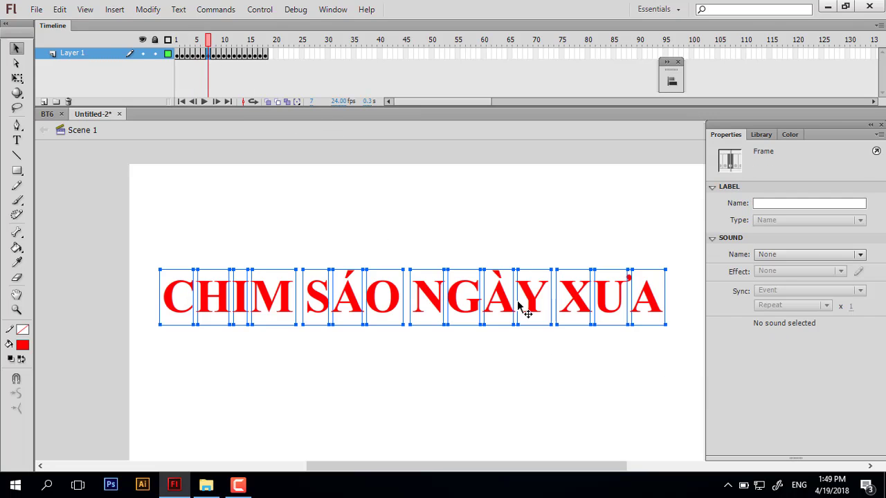
left_click(652, 353)
left_click_drag(661, 353, 429, 253)
key("Delete")
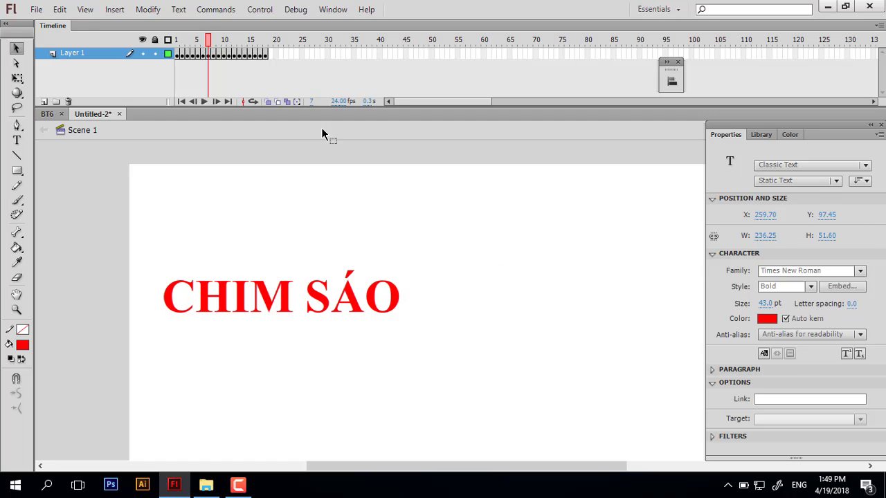
- Trim frames 8, 9 and 10 to 'CHIM SÁO N', 'CHIM SÁO NG' and 'CHIM SÁO NGÀ'
left_click(213, 55)
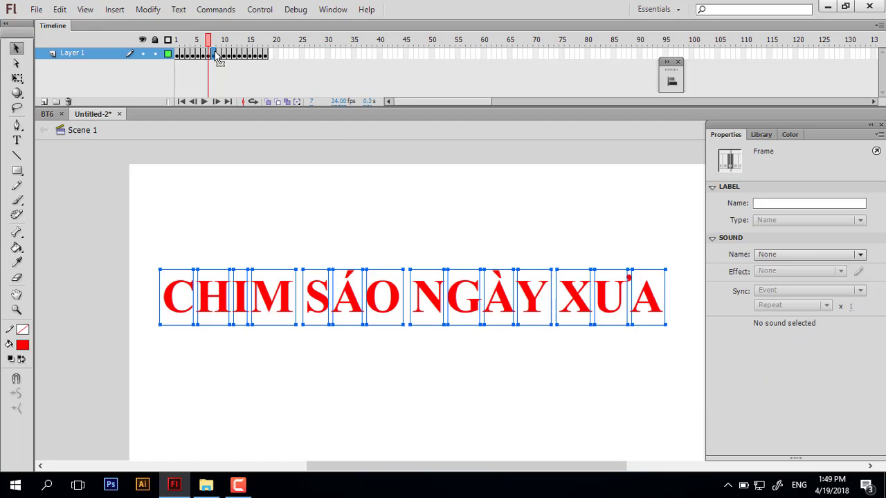
left_click(619, 372)
left_click_drag(684, 344, 447, 237)
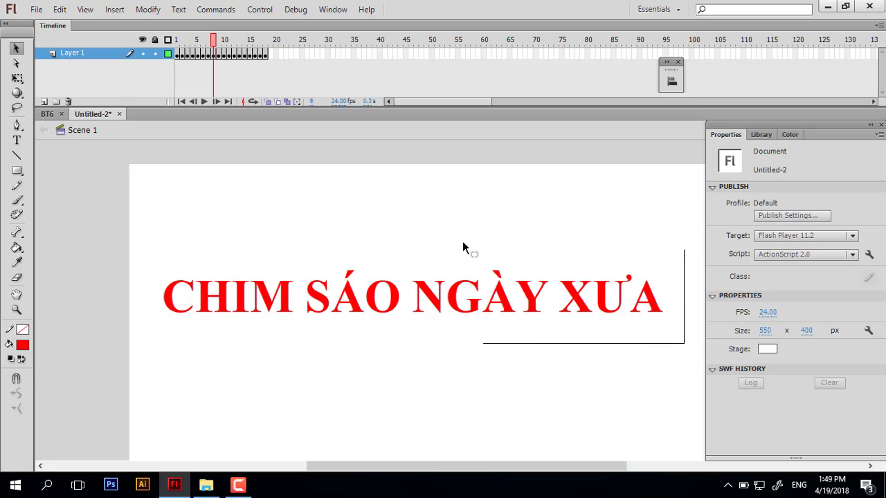
key("Delete")
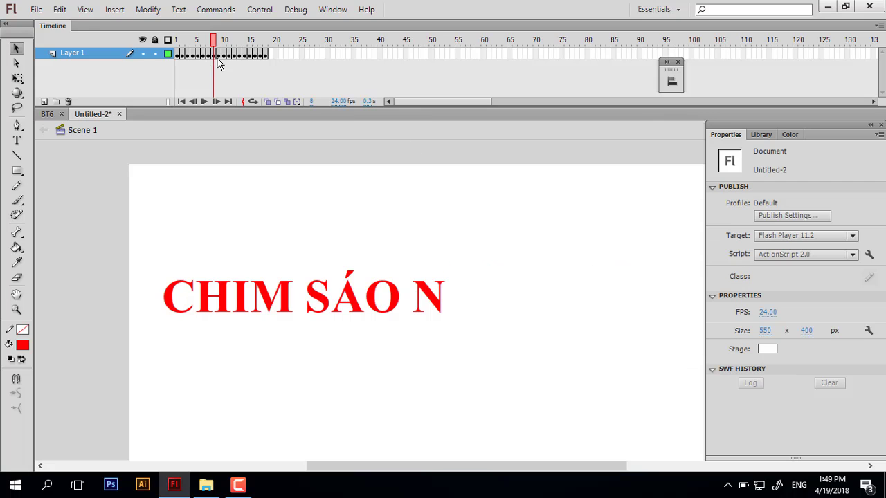
left_click(219, 54)
left_click_drag(679, 353, 487, 253)
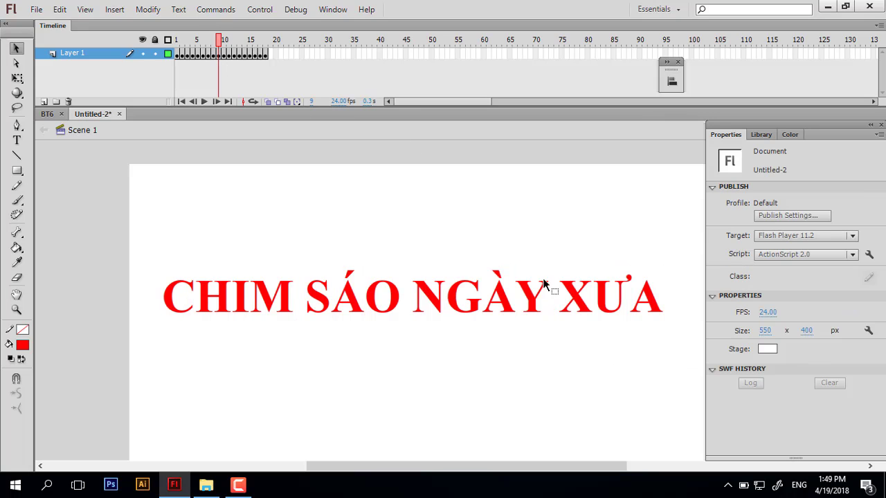
key("Delete")
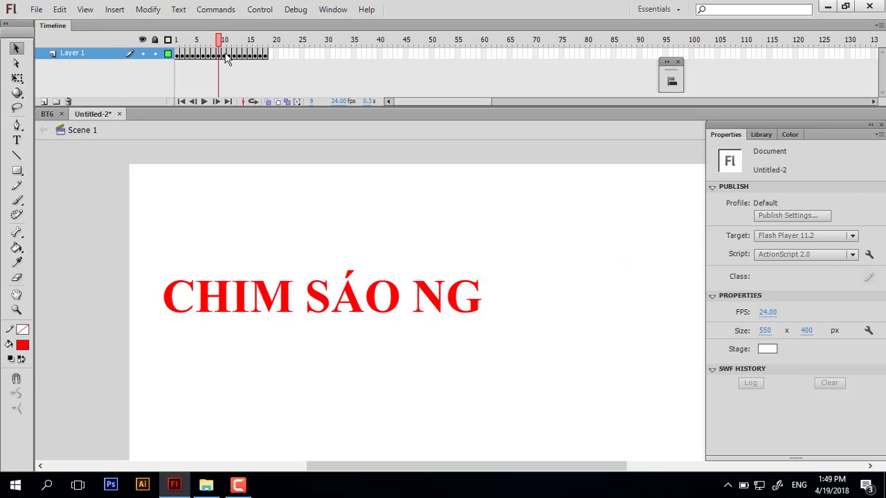
left_click(225, 55)
left_click_drag(687, 371, 528, 239)
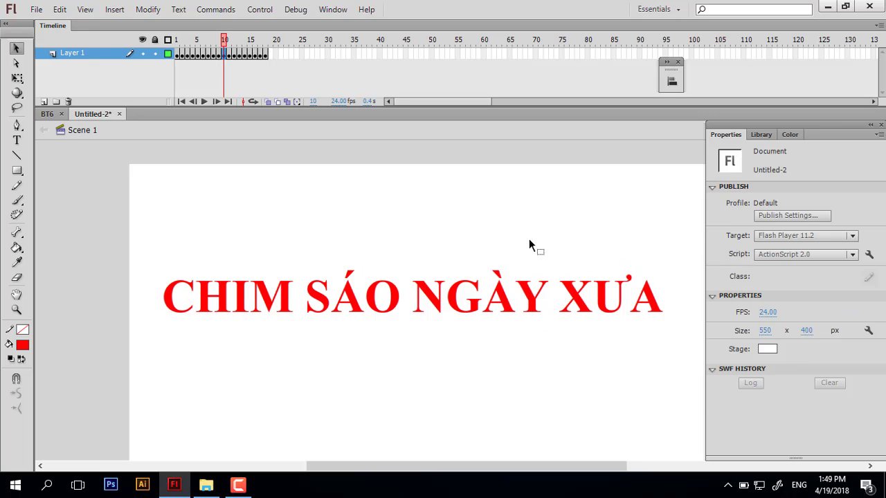
key("Delete")
- Trim frames 11–13 to 'CHIM SÁO NGÀY', '…NGÀY X' and '…NGÀY XƯ', then rewind to frame 1
left_click(229, 55)
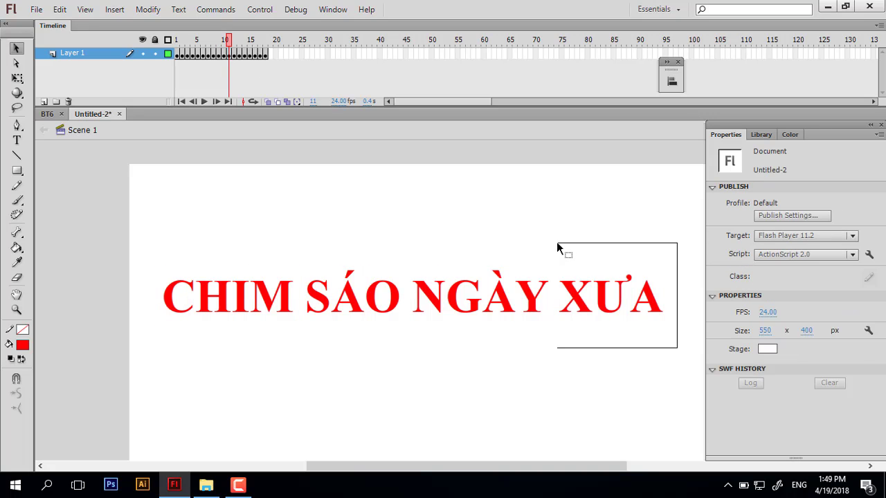
left_click_drag(662, 351, 556, 242)
key("Delete")
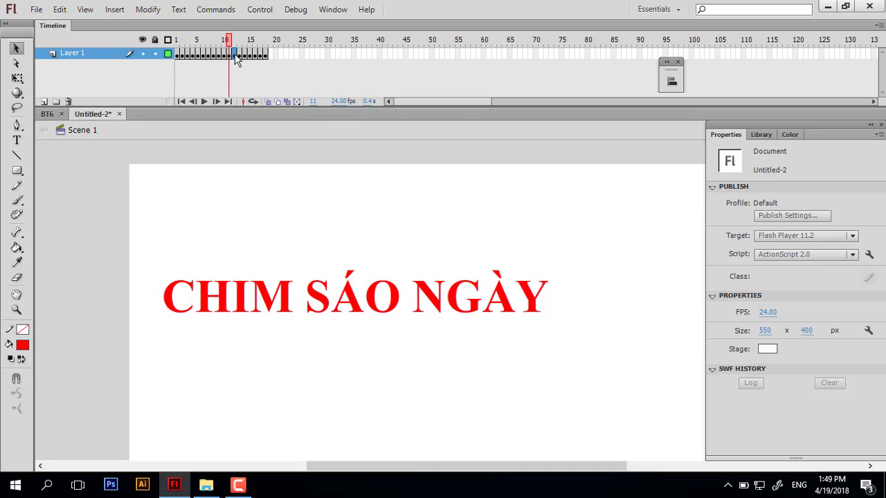
left_click(235, 56)
left_click_drag(669, 341, 601, 260)
key("Delete")
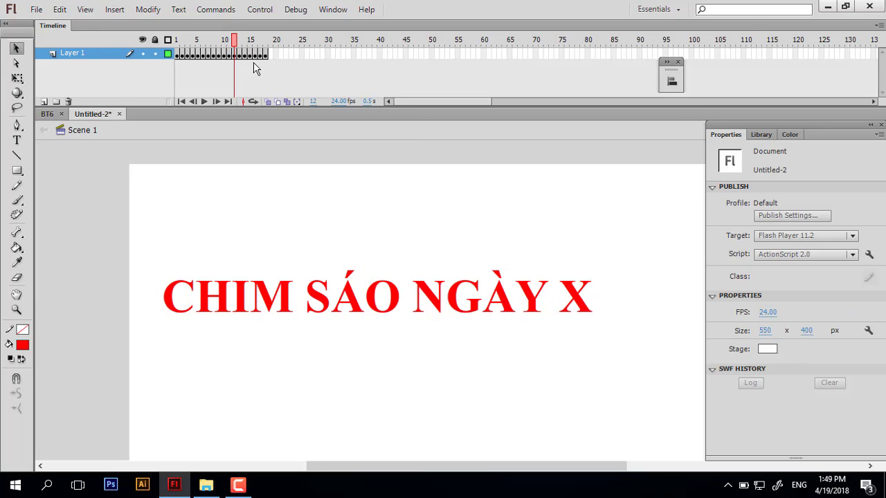
left_click(240, 55)
left_click_drag(674, 344, 644, 286)
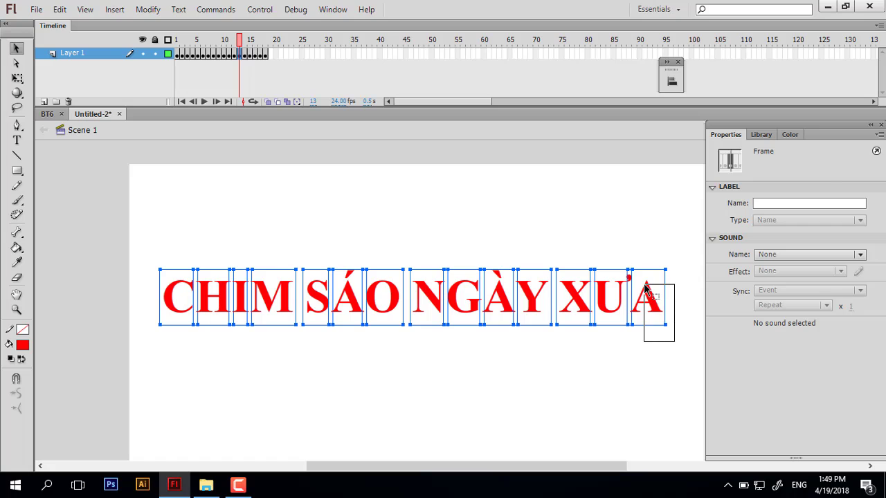
key("Delete")
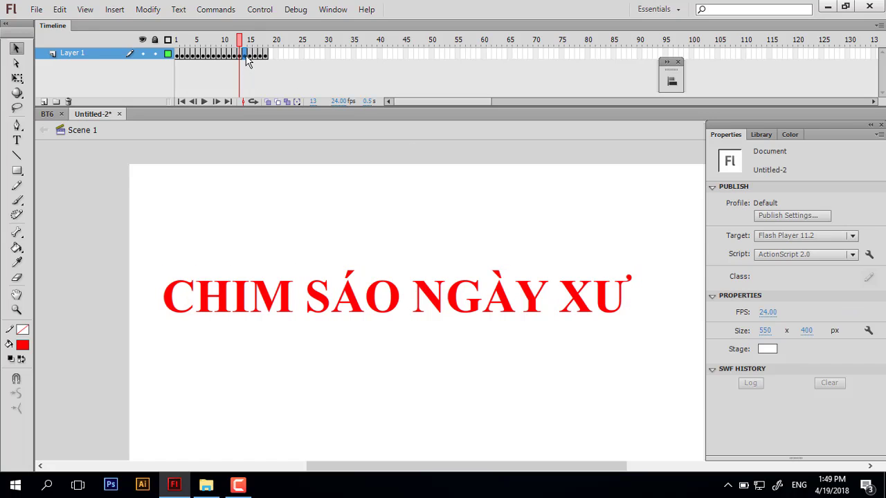
left_click(244, 56)
left_click_drag(212, 40, 177, 39)
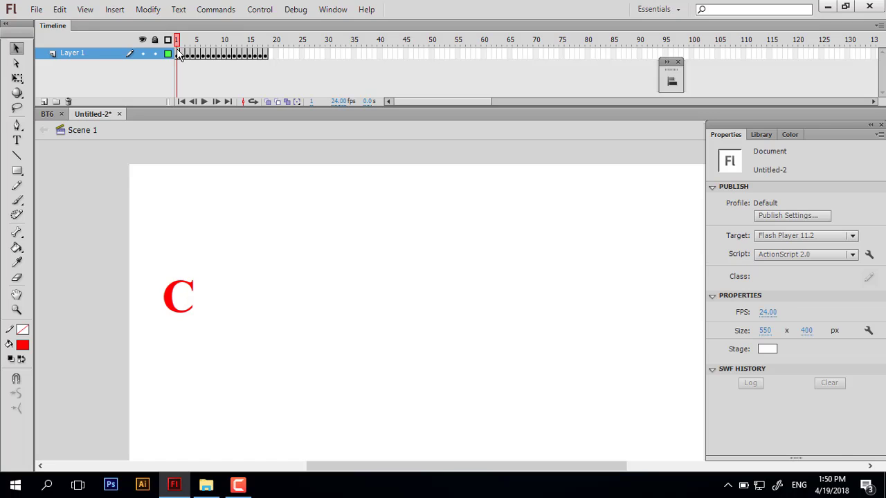
- Scrub frames 1–17 to watch the title build, then run and close a test movie
left_click(178, 53)
left_click(183, 39)
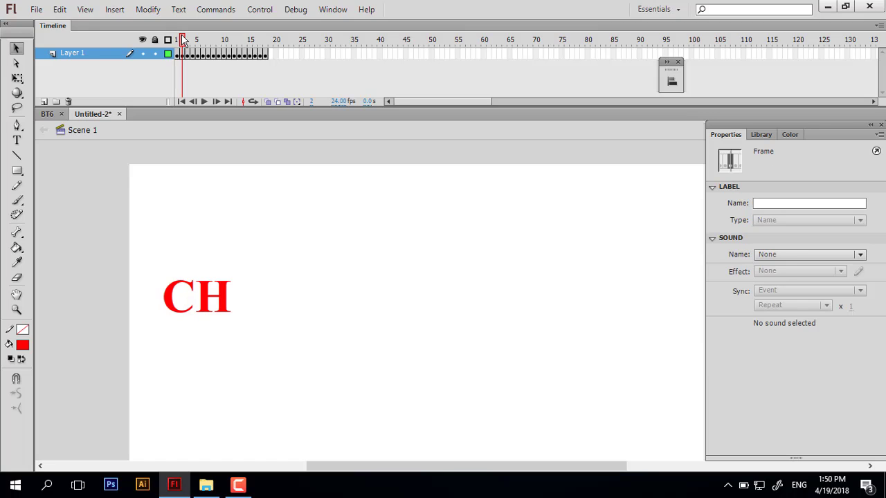
left_click_drag(183, 40, 260, 40)
left_click(263, 53)
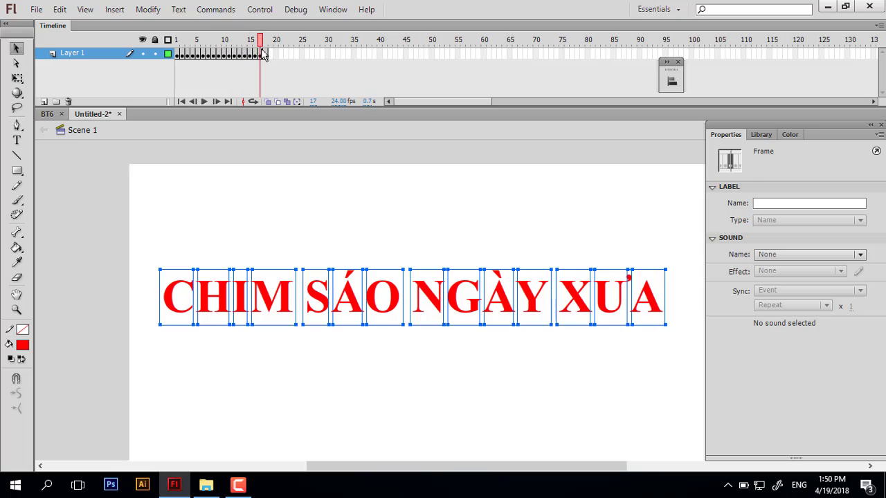
left_click_drag(183, 39, 250, 40)
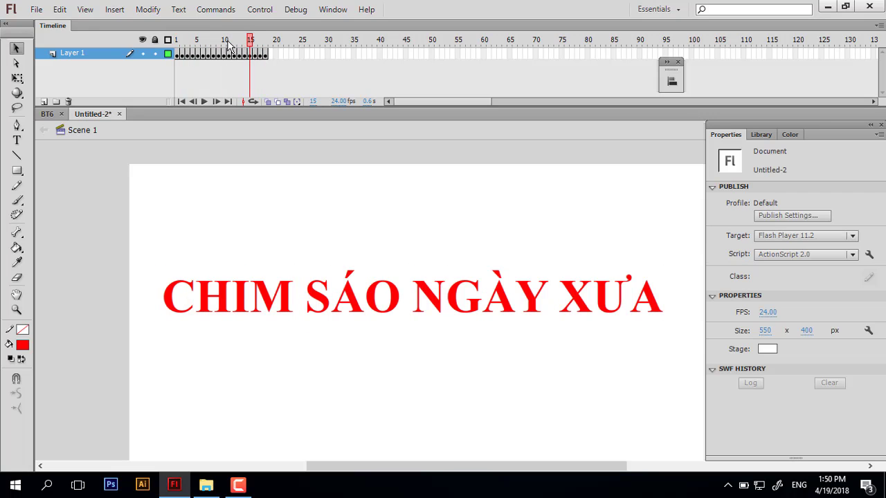
key("ctrl+Return")
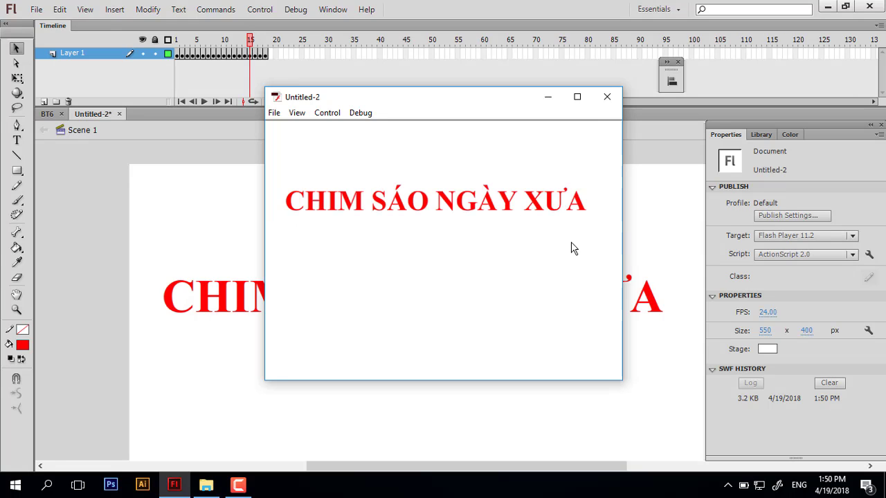
left_click(607, 99)
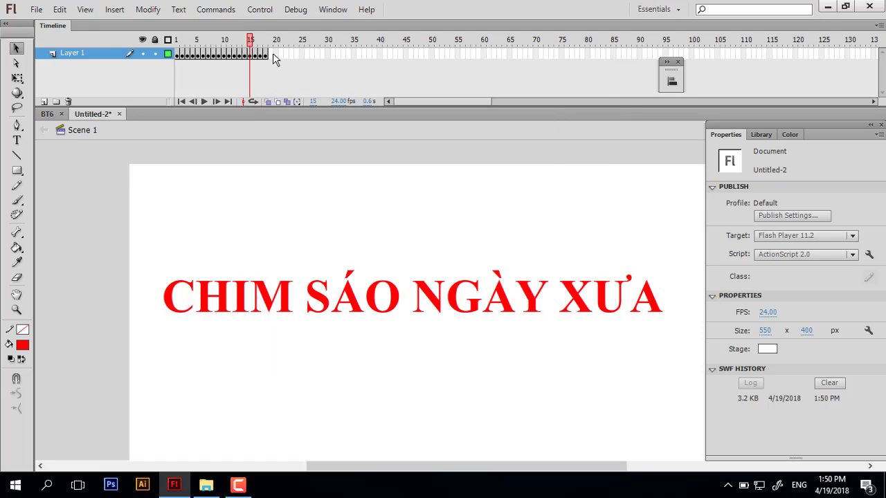
left_click_drag(271, 56, 482, 66)
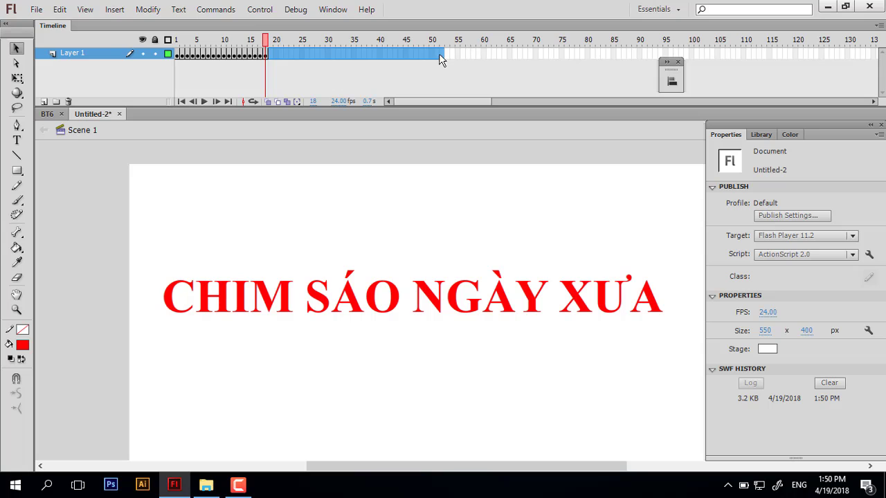
- Extend Layer 1 to frame 60 with Insert Frame so the finished title holds
left_click(484, 54)
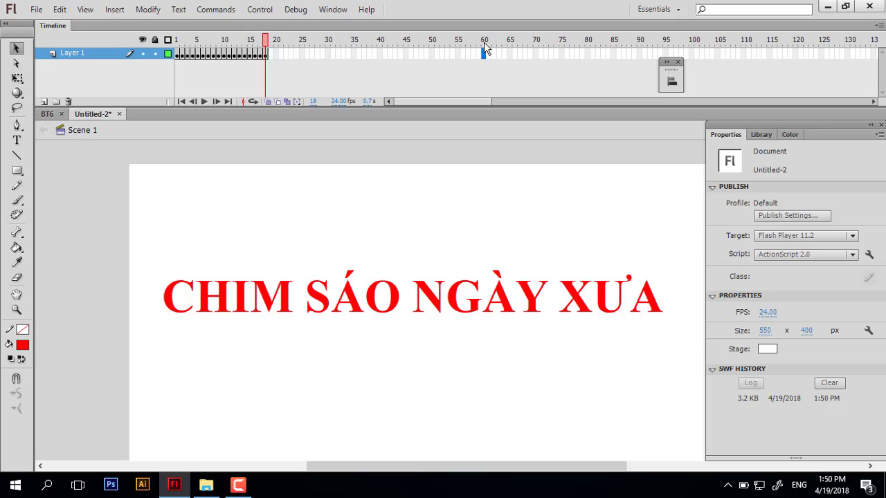
right_click(484, 54)
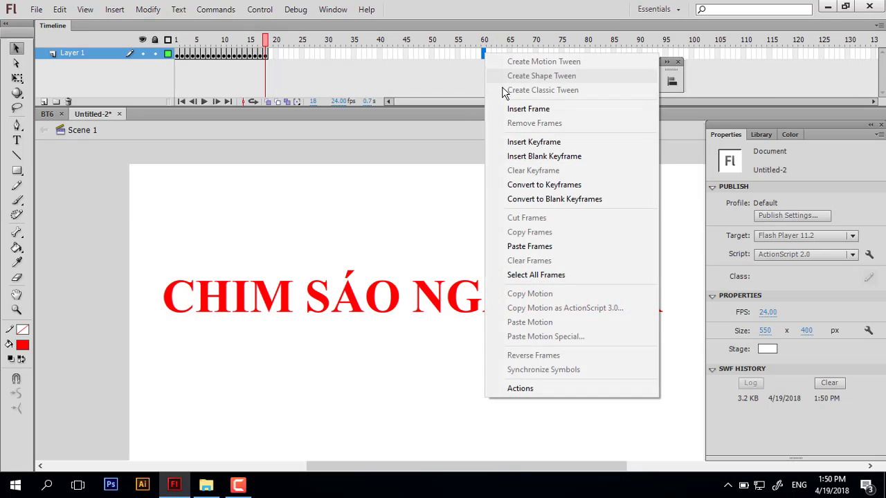
left_click(531, 110)
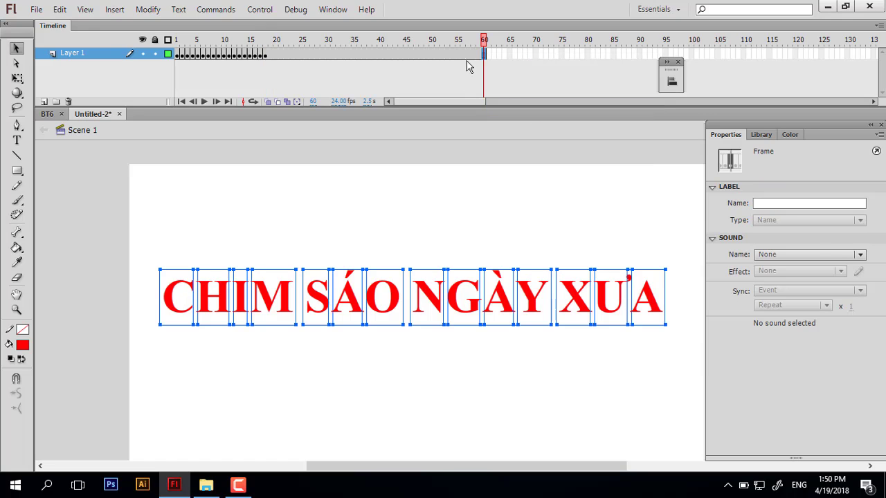
left_click_drag(365, 72, 411, 80)
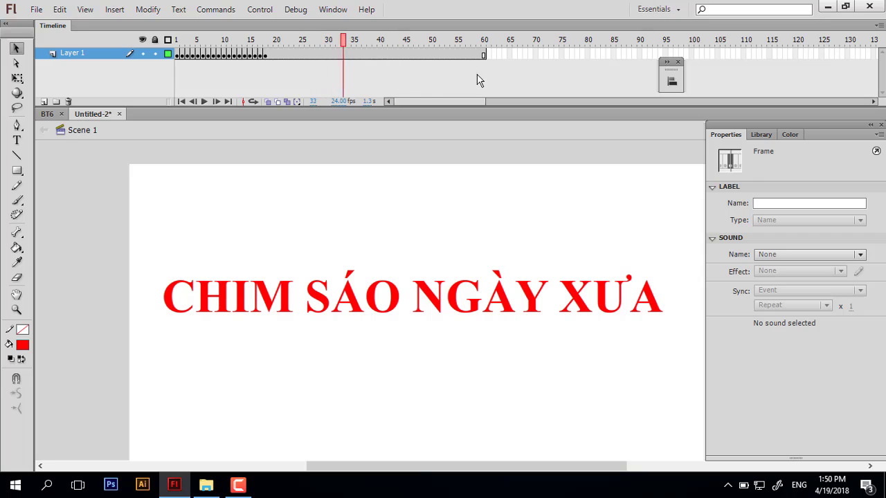
left_click_drag(335, 82, 413, 86)
left_click(414, 87)
- Test the movie again, close the player, and replay the timeline from frame 1
key("ctrl+Return")
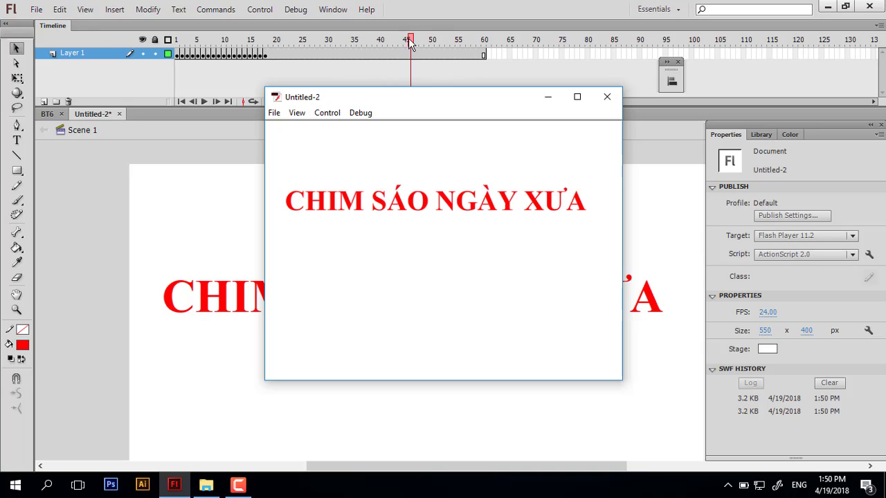
left_click(608, 99)
mouse_move(306, 43)
left_mouse_down()
mouse_move(291, 43)
mouse_move(411, 43)
mouse_move(158, 43)
left_mouse_up()
key("Return")
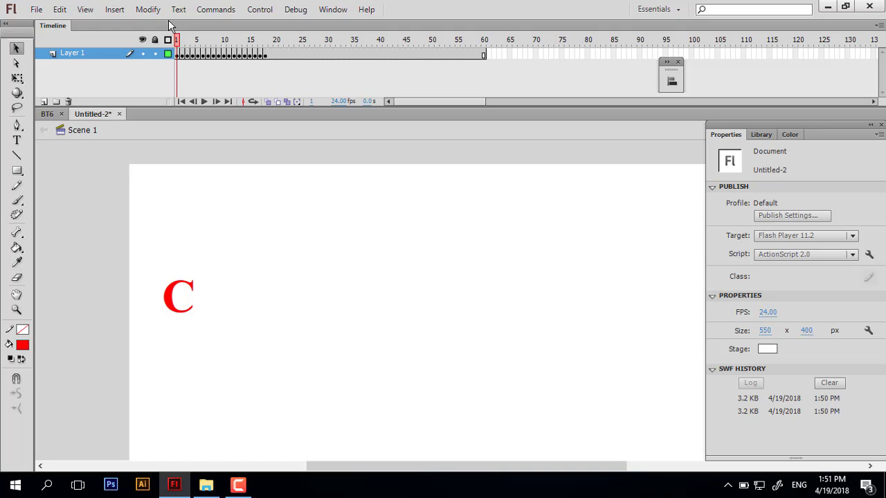
- Select every frame after frame 1 on Layer 1 and remove them, leaving only the red C
left_click_drag(178, 43, 228, 43)
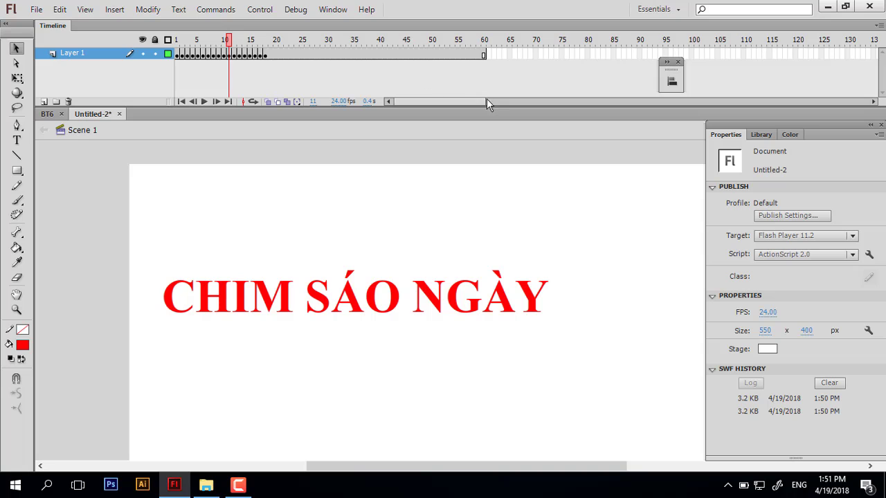
left_click_drag(511, 54, 260, 54)
left_click(53, 56)
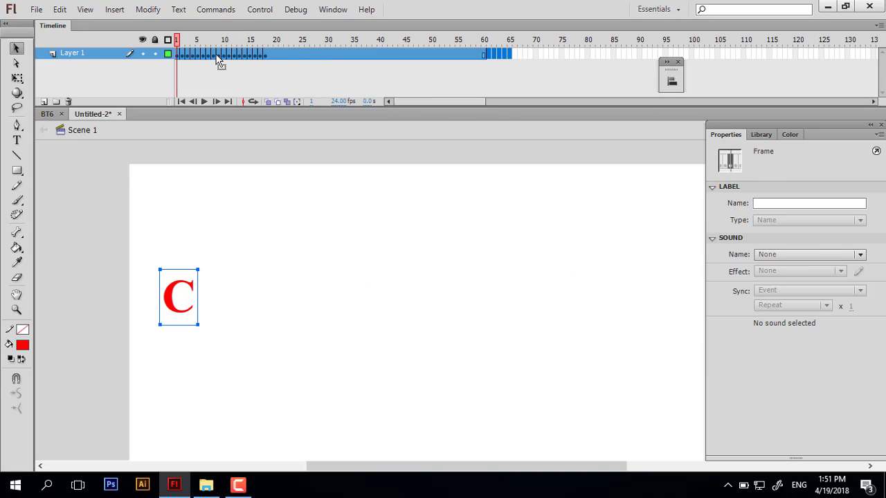
left_click(216, 75)
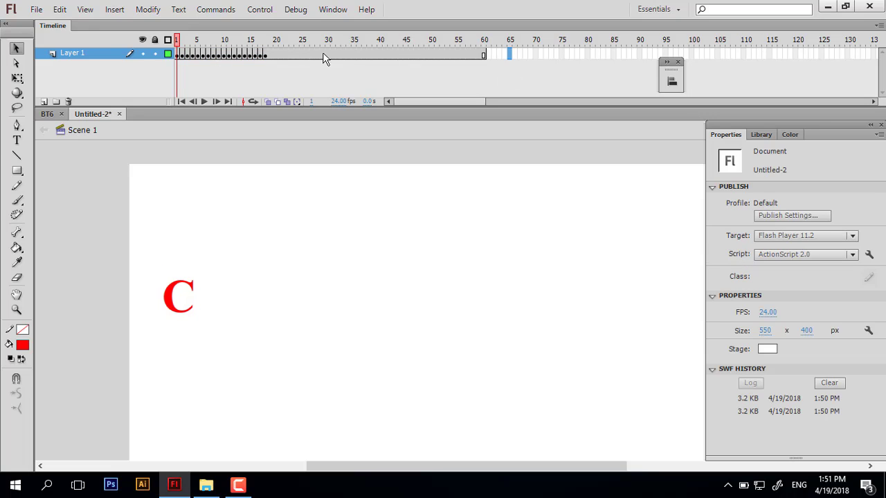
left_click_drag(324, 55, 187, 61)
right_click(186, 53)
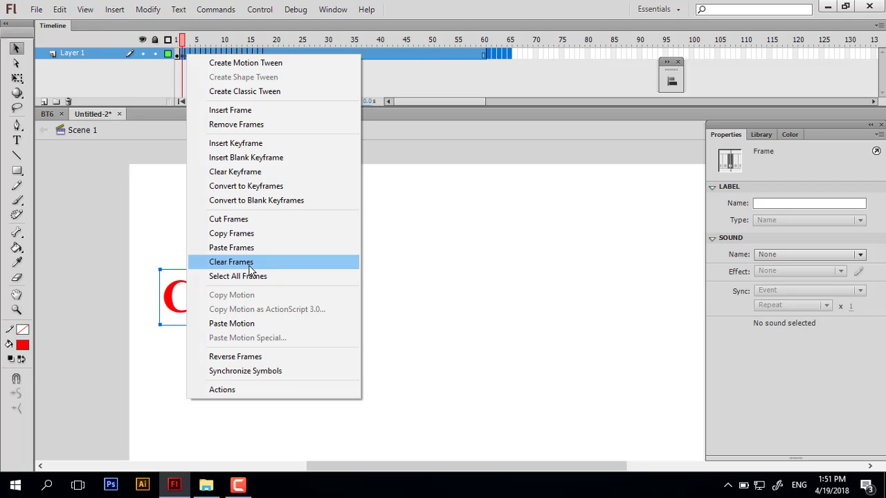
left_click(232, 126)
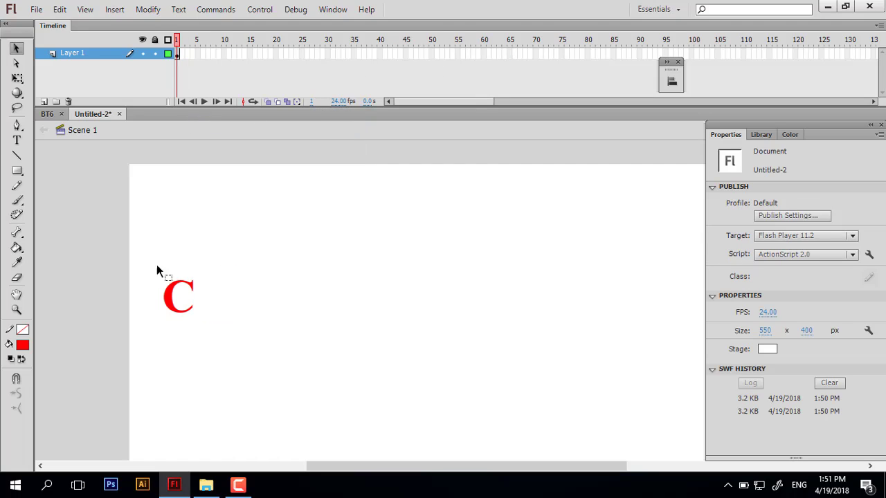
- Nudge the red C slightly higher on the stage
left_click_drag(156, 264, 238, 350)
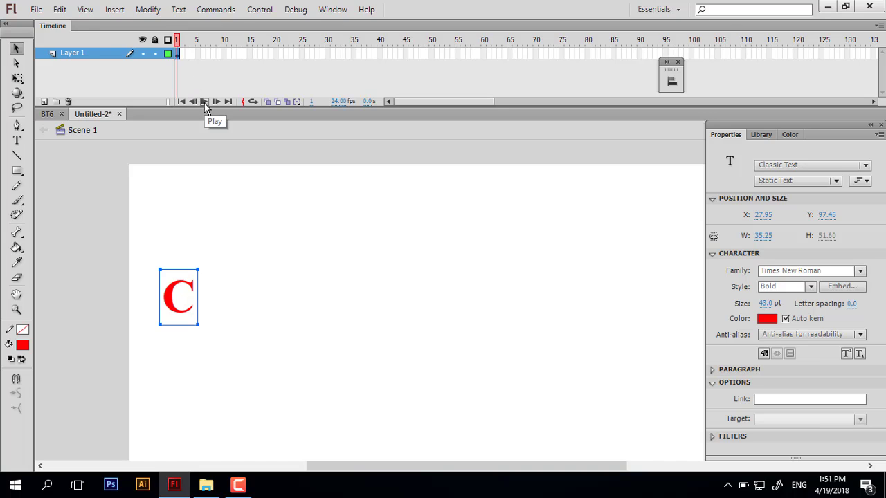
mouse_move(166, 249)
left_mouse_down()
mouse_move(530, 251)
mouse_move(202, 251)
mouse_move(481, 272)
mouse_move(174, 263)
mouse_move(181, 259)
left_mouse_up()
left_click(205, 72)
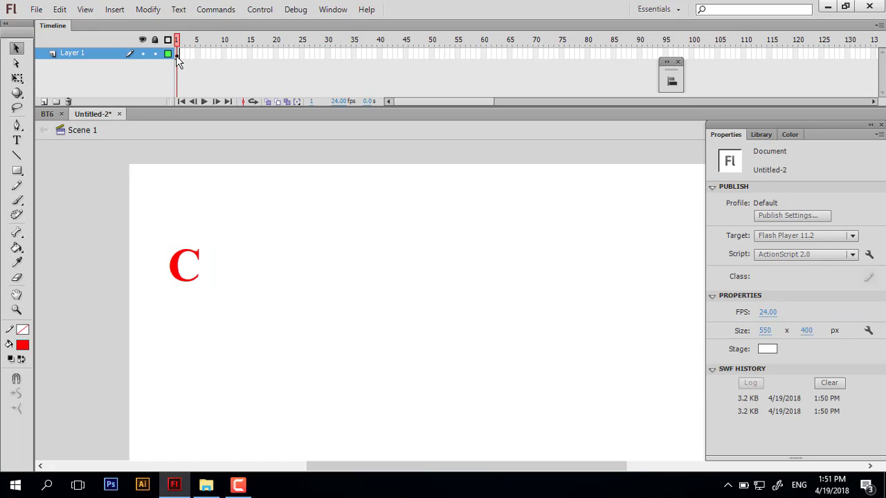
- Apply a Classic Tween to frame 1 of Layer 1
left_click(175, 55)
right_click(177, 54)
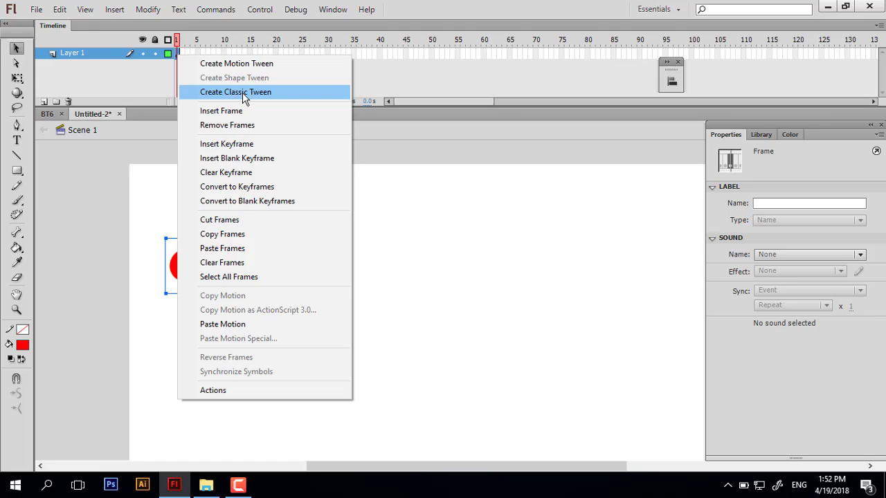
left_click(244, 92)
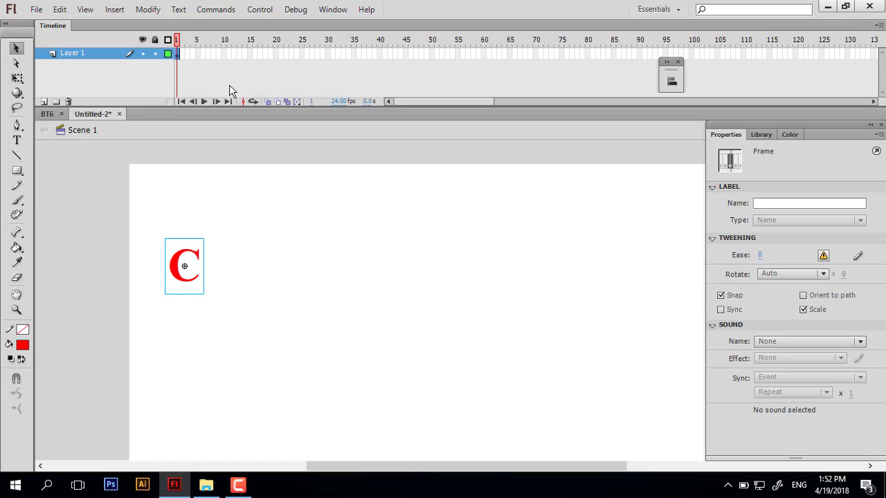
right_click(176, 53)
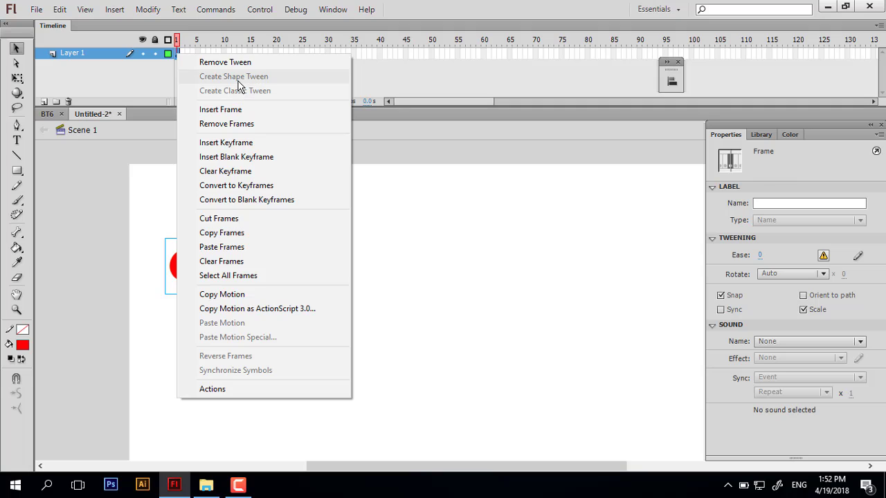
left_click(407, 63)
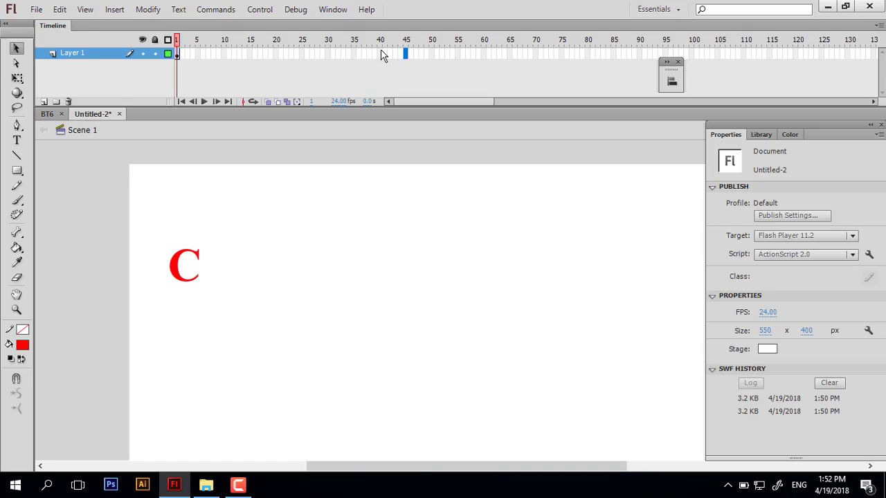
right_click(330, 57)
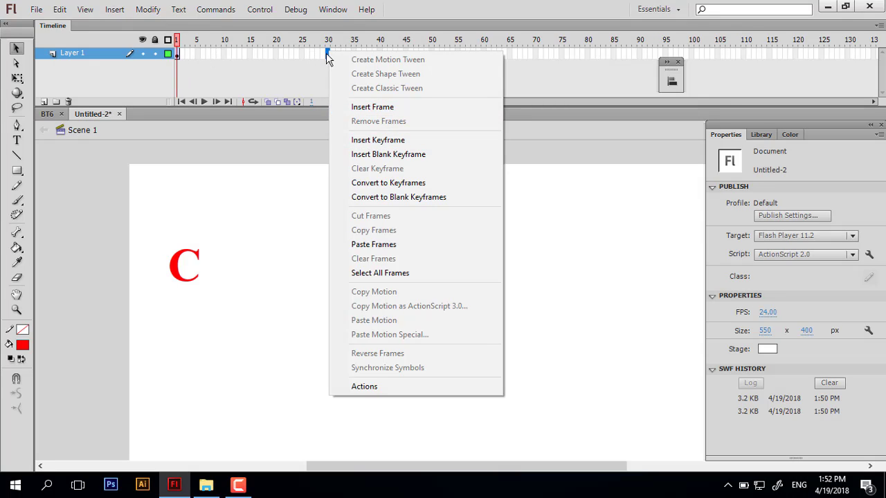
left_click(392, 140)
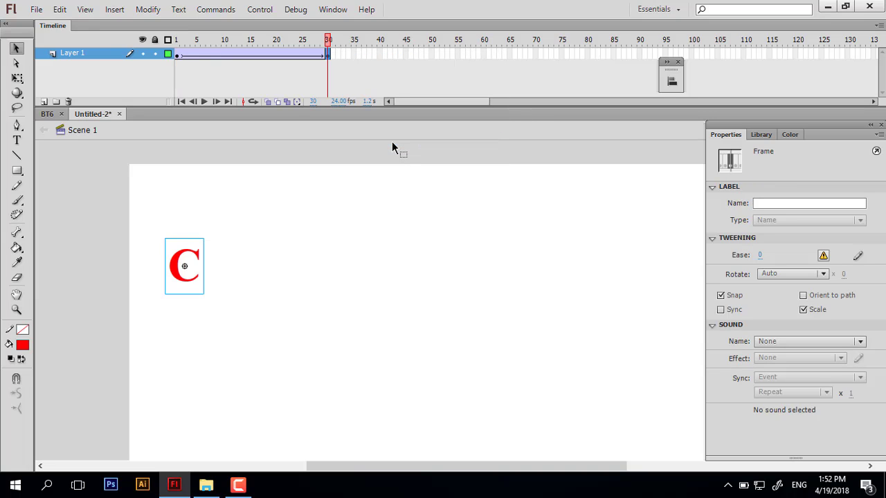
left_click(178, 55)
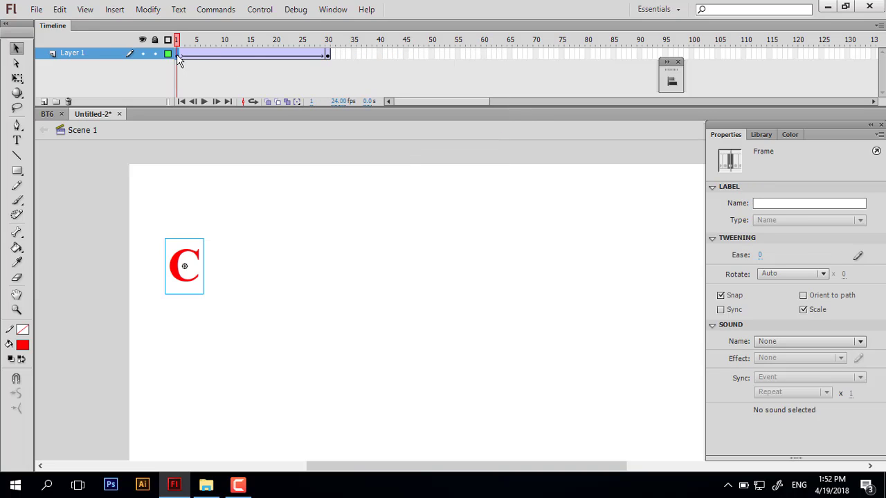
left_click(328, 55)
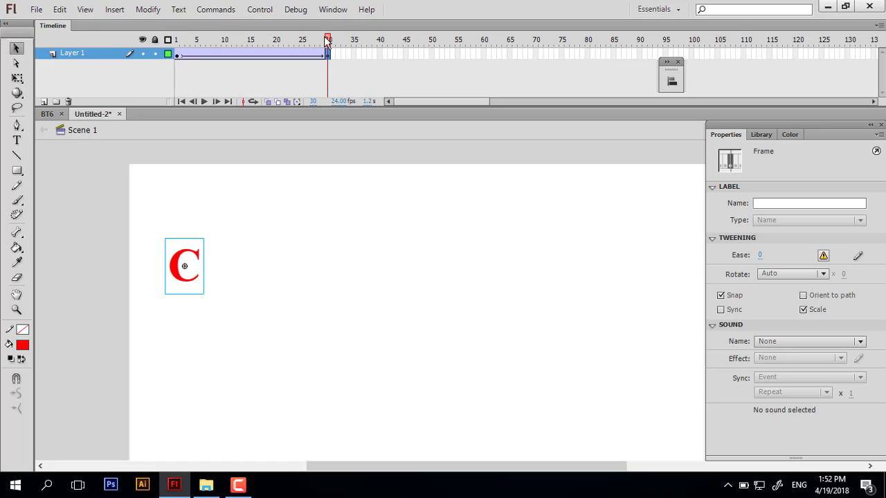
mouse_move(328, 41)
left_mouse_down()
mouse_move(247, 44)
mouse_move(296, 55)
mouse_move(213, 58)
left_mouse_up()
left_click(309, 62)
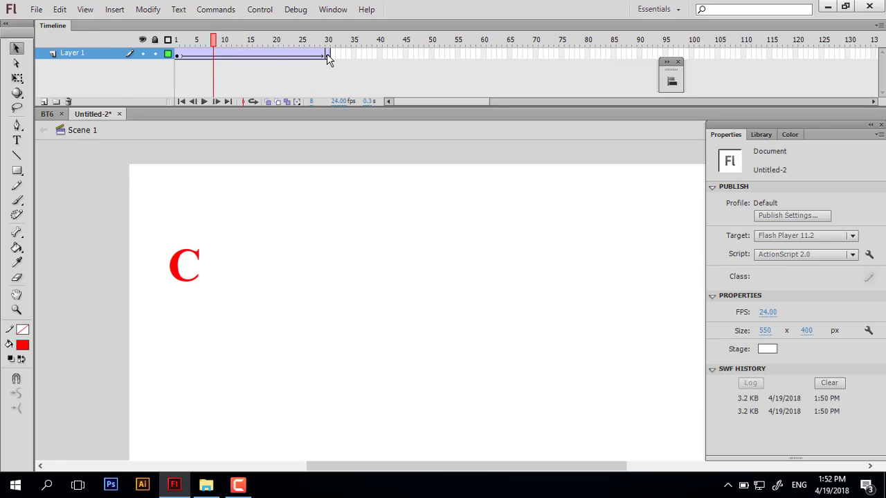
left_click(327, 54)
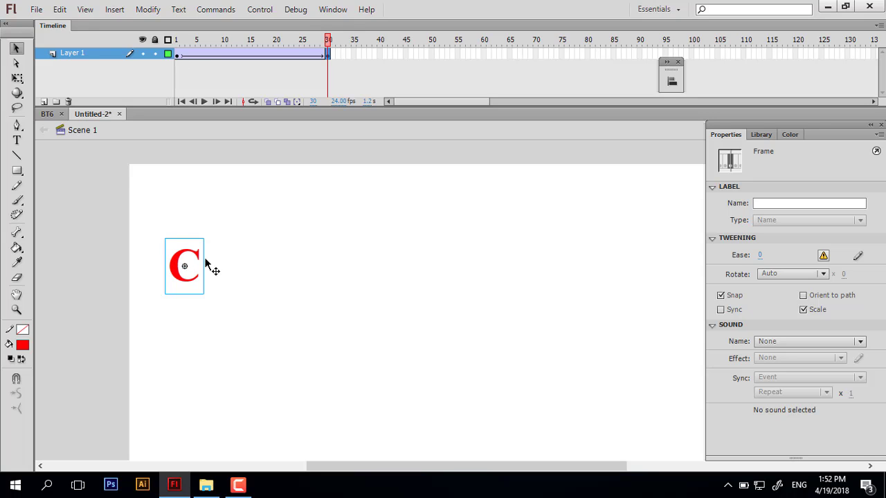
left_click_drag(179, 264, 575, 260)
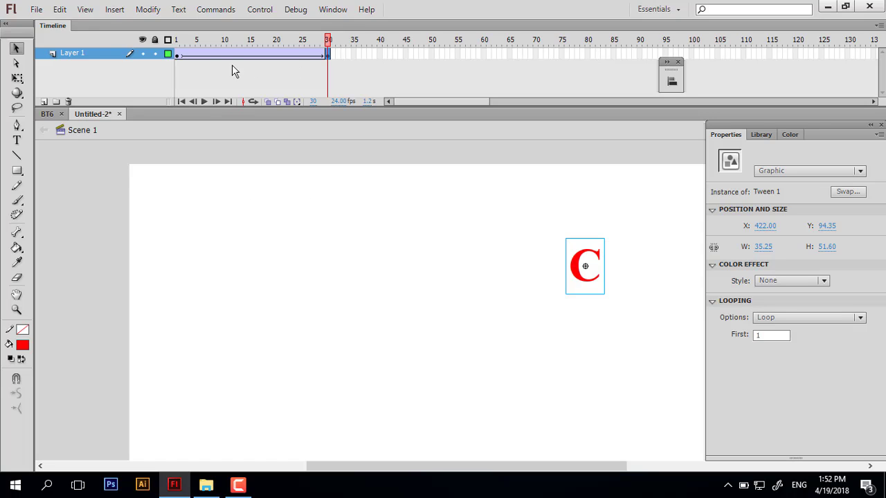
left_click(178, 54)
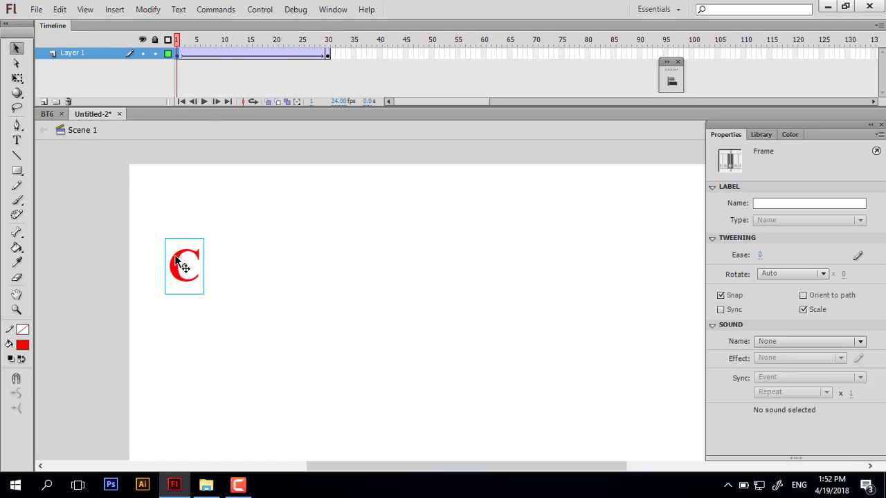
left_click(328, 56)
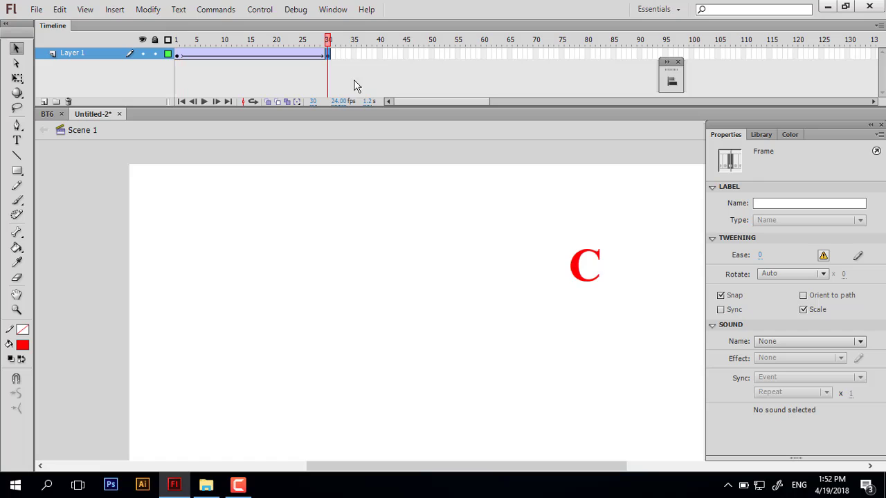
mouse_move(326, 42)
left_mouse_down()
mouse_move(309, 65)
mouse_move(219, 59)
left_mouse_up()
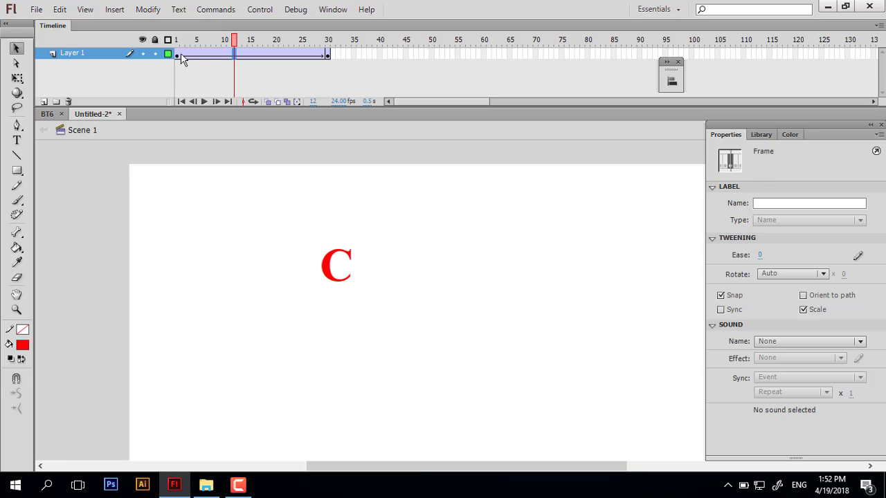
mouse_move(182, 58)
left_mouse_down()
mouse_move(324, 57)
mouse_move(326, 67)
left_mouse_up()
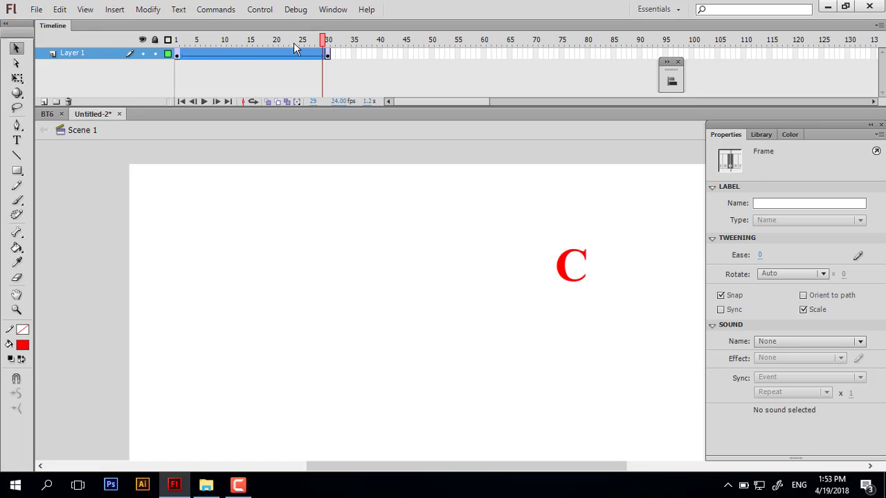
left_click(186, 62)
left_click(182, 55)
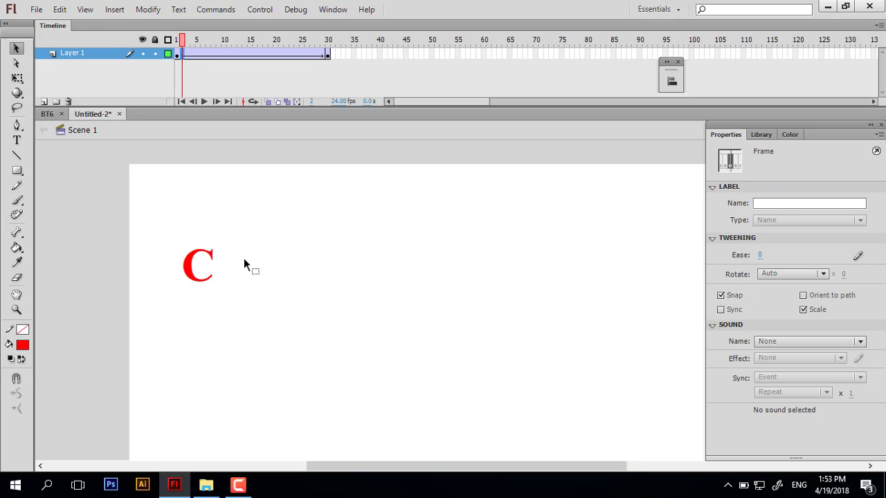
left_click(188, 55)
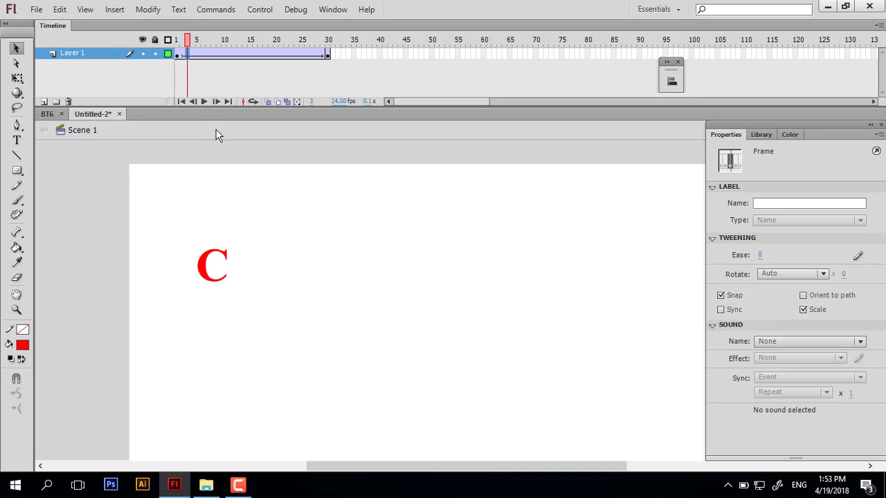
left_click(193, 54)
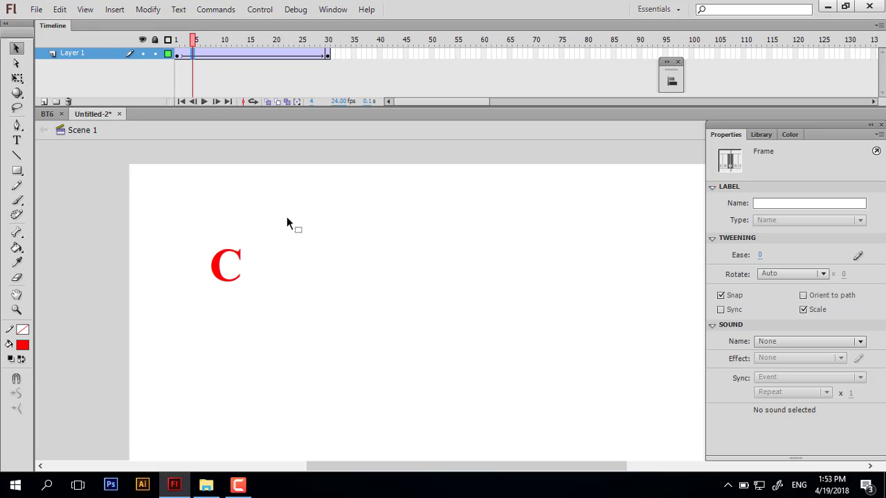
left_click_drag(175, 37, 326, 48)
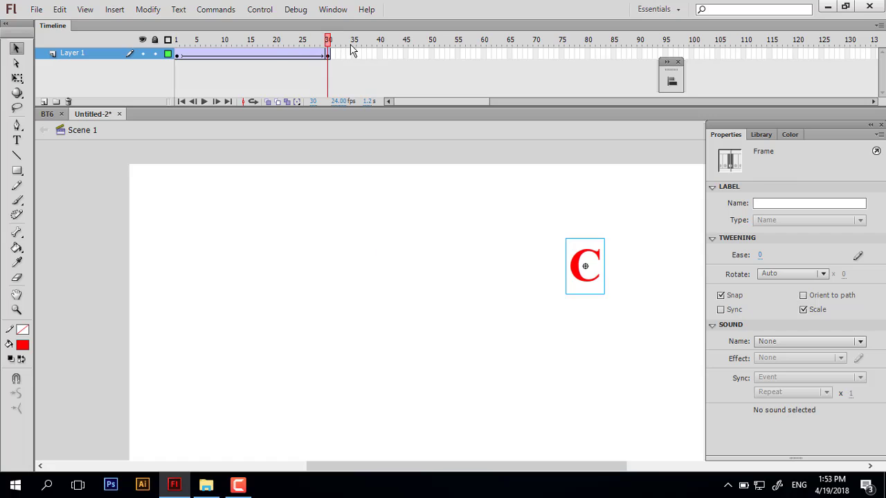
mouse_move(326, 49)
left_mouse_down()
mouse_move(170, 40)
mouse_move(299, 41)
mouse_move(260, 43)
left_mouse_up()
left_click(175, 53)
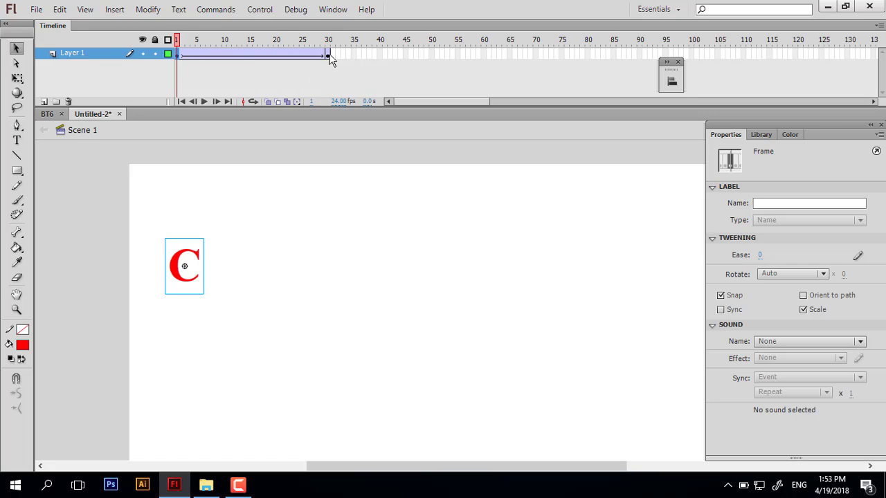
left_click(330, 55)
left_click_drag(326, 43, 231, 57)
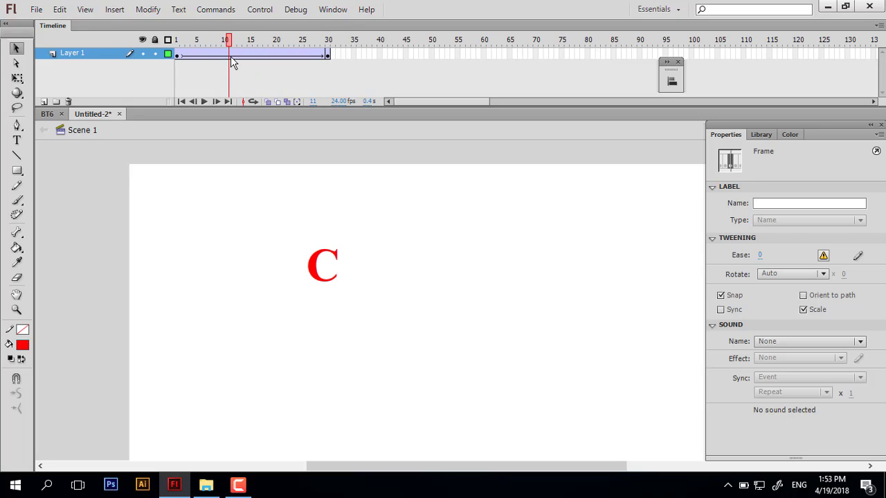
left_click(260, 9)
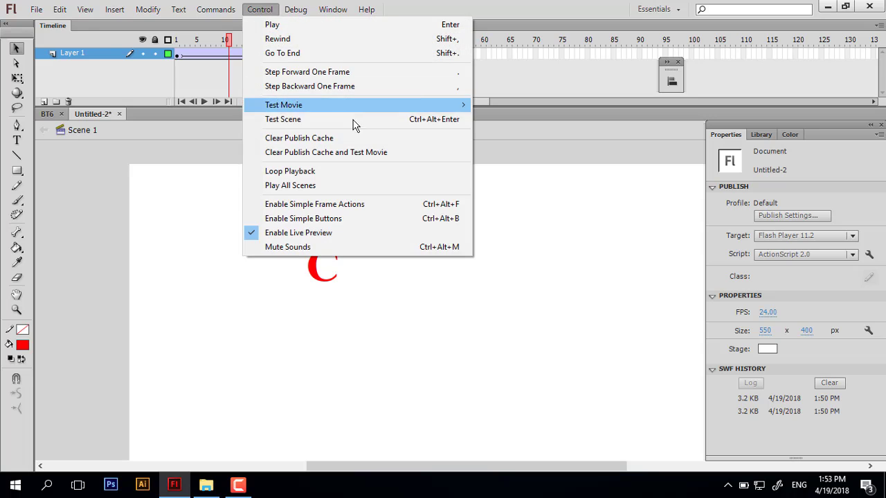
mouse_move(283, 104)
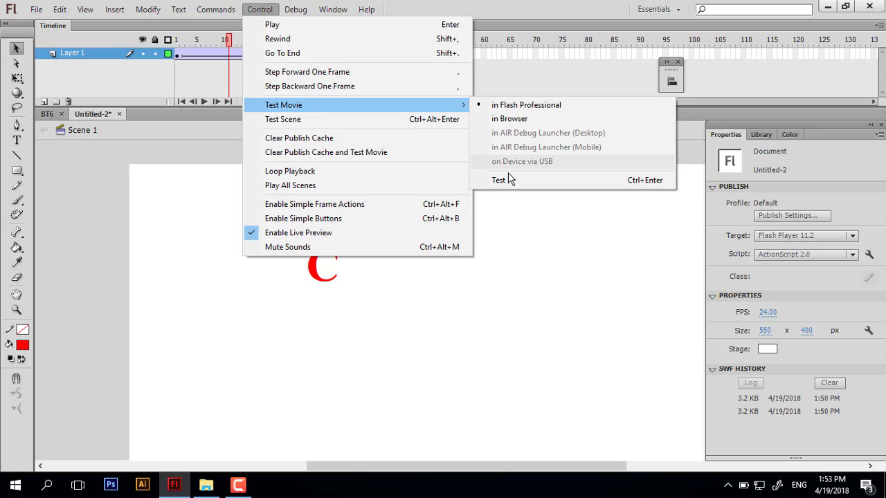
left_click(509, 179)
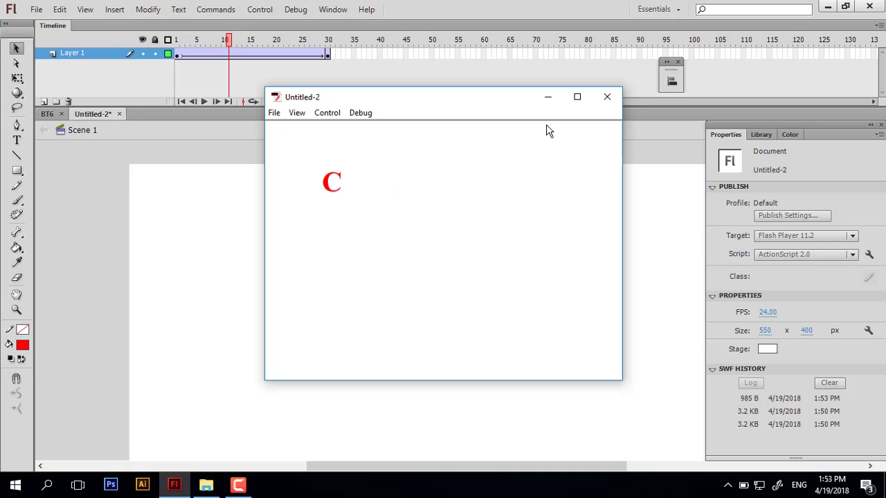
left_click(607, 96)
left_click(327, 54)
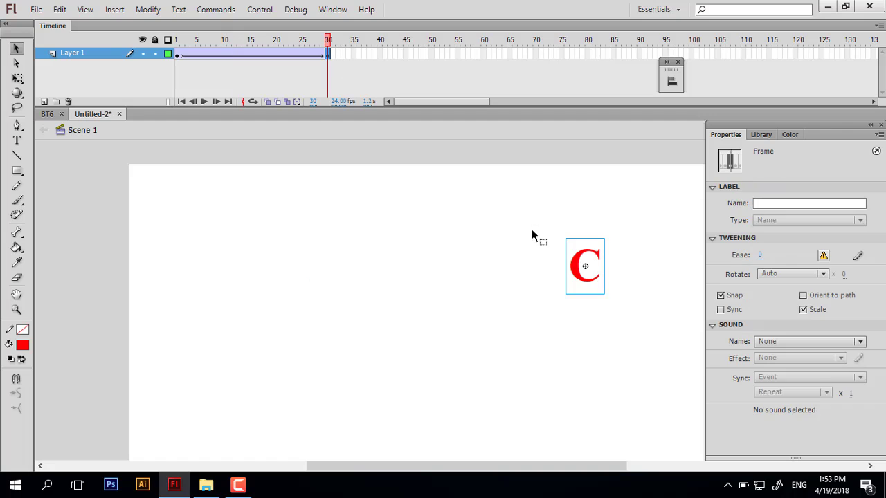
left_click(573, 244)
scroll(506, 189, "down", 2)
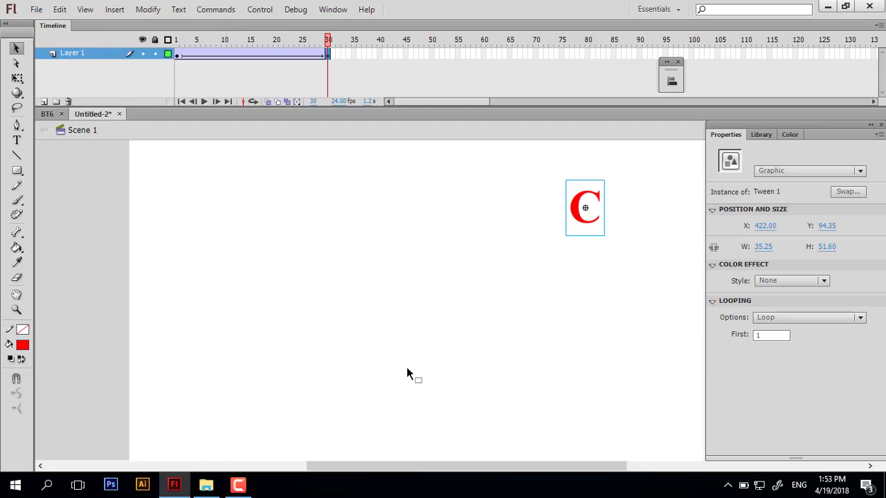
- Add a keyframe at frame 45 with the C moved to the stage bottom, and preview it
left_click(405, 54)
right_click(406, 54)
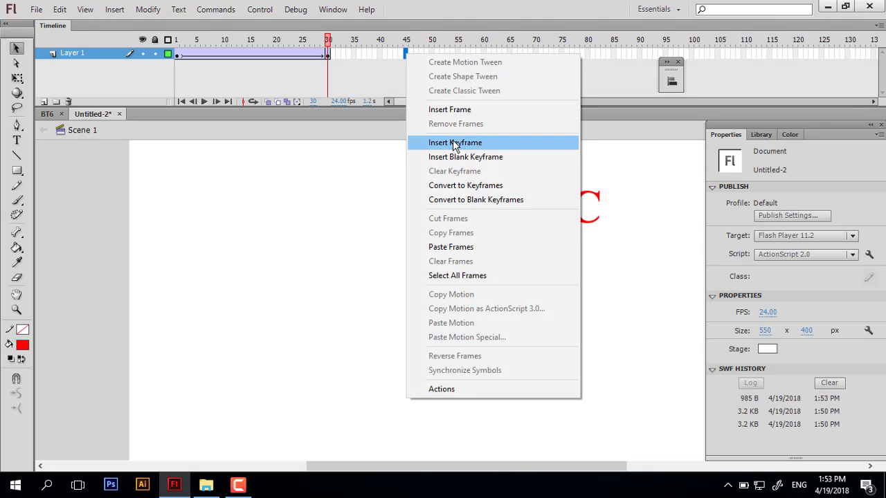
left_click(465, 143)
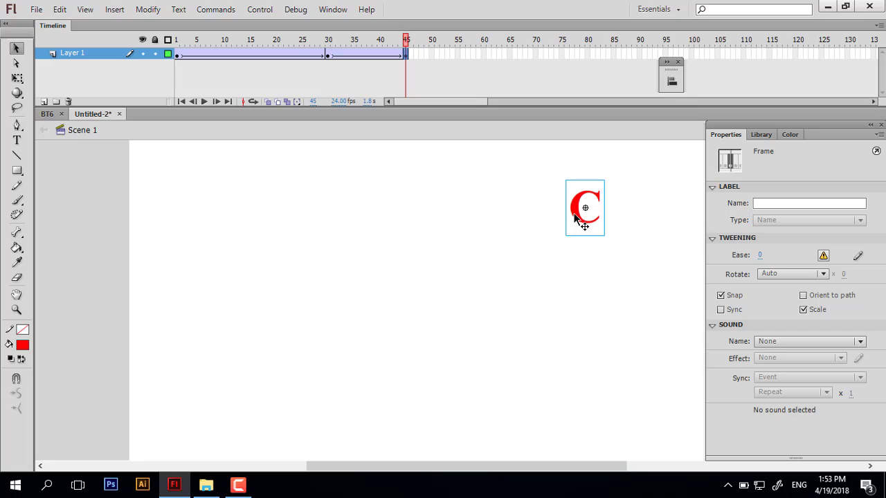
left_click_drag(575, 217, 341, 420)
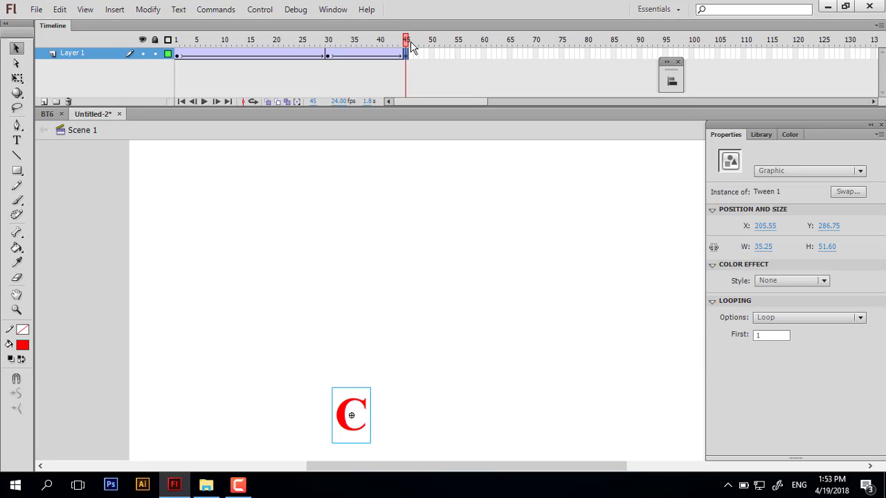
key("Return")
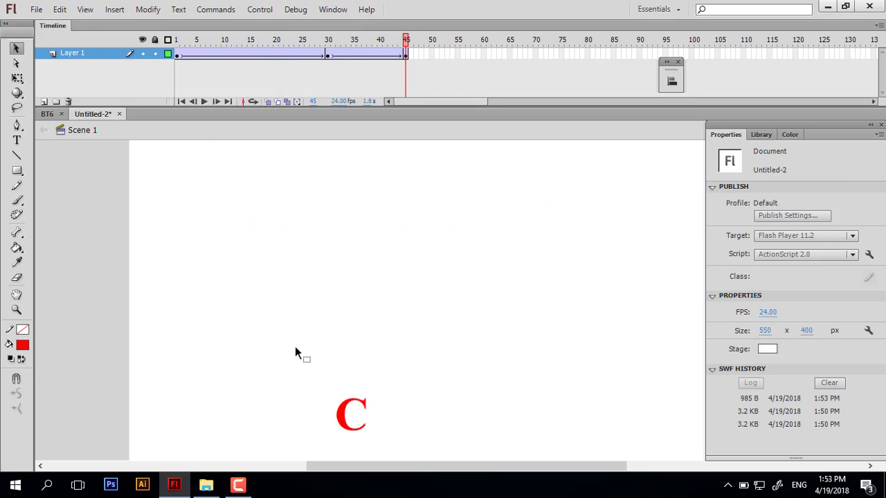
mouse_move(177, 40)
left_mouse_down()
mouse_move(356, 56)
mouse_move(406, 39)
left_mouse_up()
- Add a keyframe at frame 125 with the C moved up-left to X 189.90, Y 114.80
right_click(823, 54)
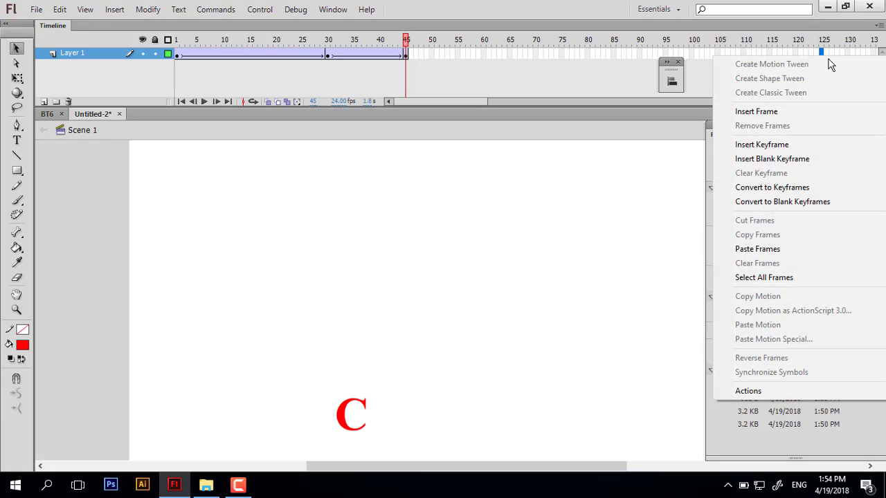
left_click(816, 145)
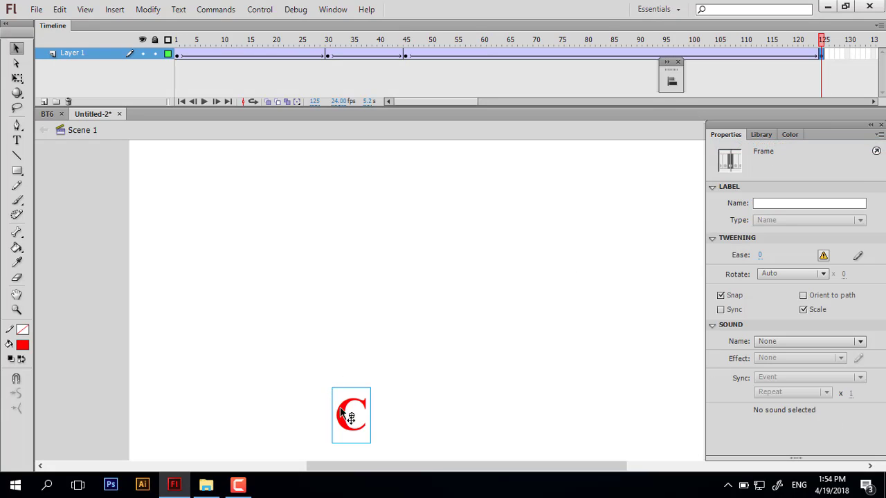
left_click_drag(341, 413, 325, 226)
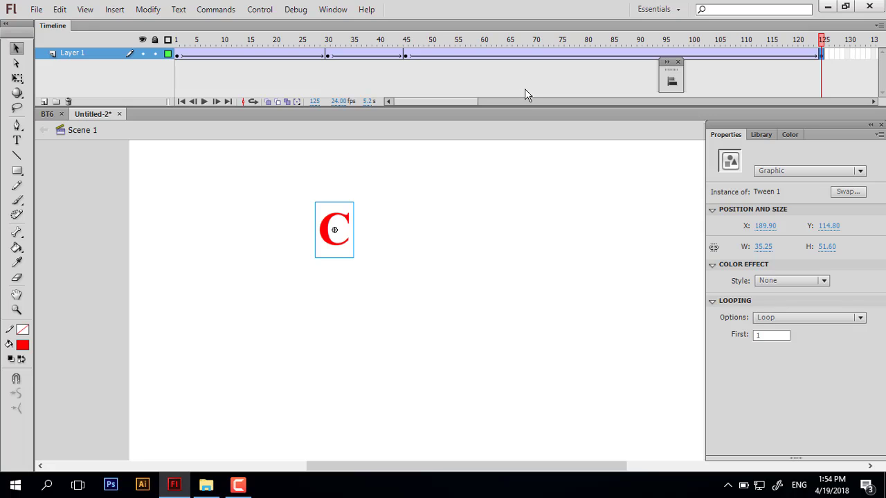
key("Return")
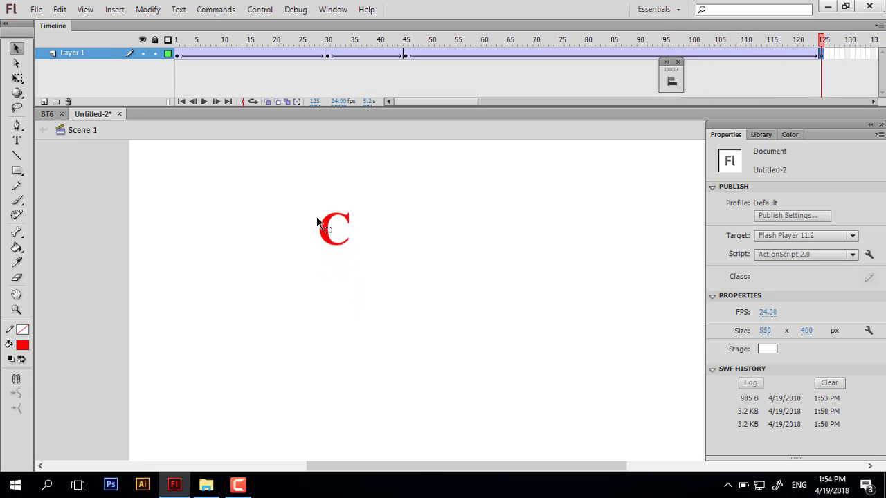
key("Return")
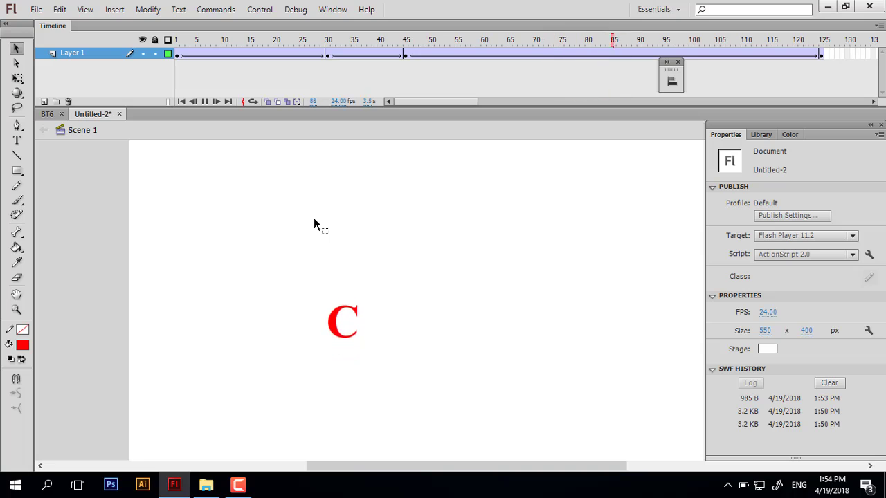
left_click_drag(543, 40, 291, 39)
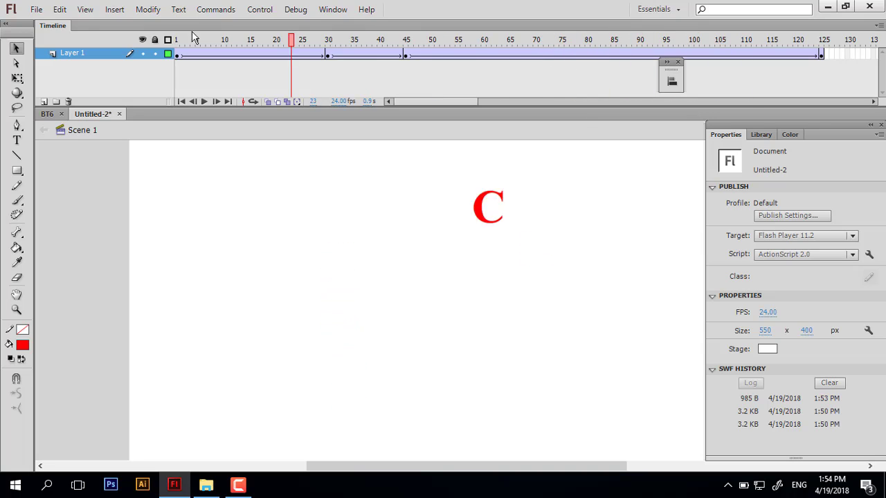
mouse_move(178, 39)
left_mouse_down()
mouse_move(396, 49)
mouse_move(331, 49)
mouse_move(547, 68)
mouse_move(845, 70)
mouse_move(367, 59)
mouse_move(18, 32)
left_mouse_up()
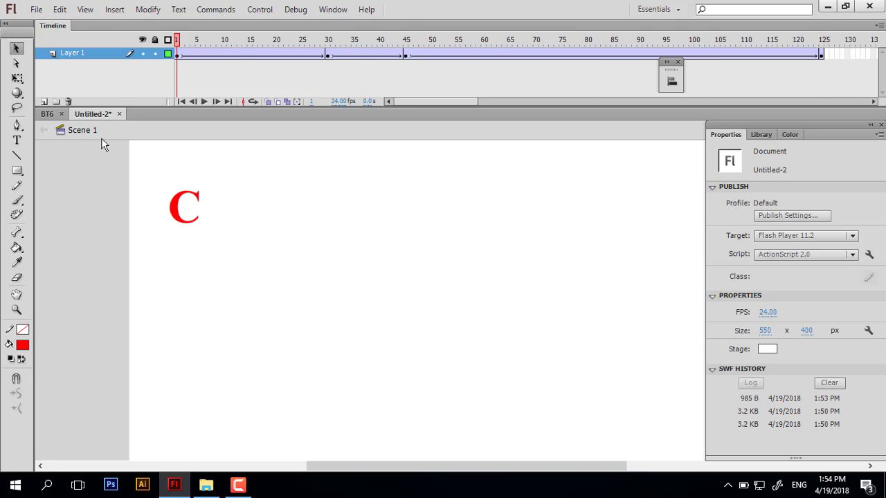
key("Return")
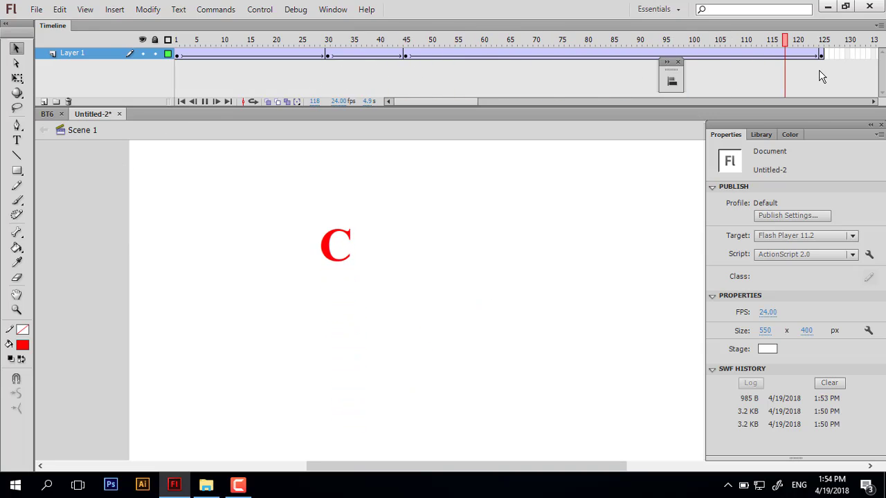
key("Return")
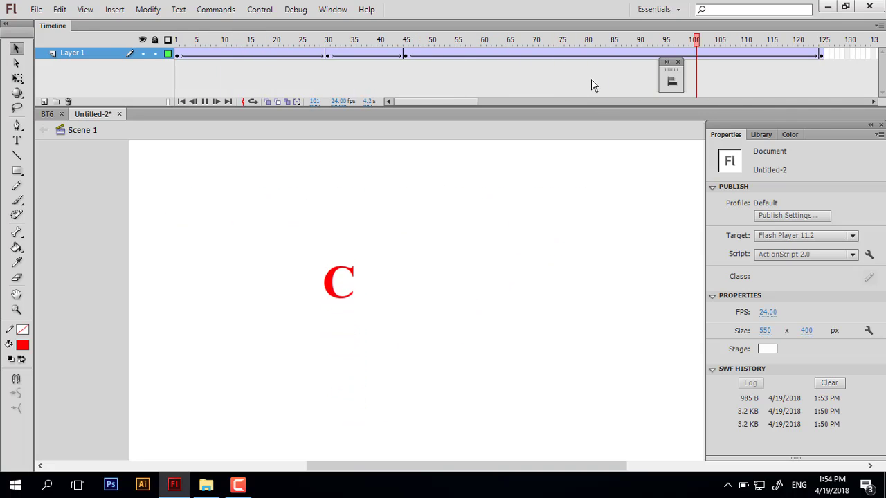
- Preview the later tweens by scrubbing the timeline between frames 52 and 74
left_click(558, 54)
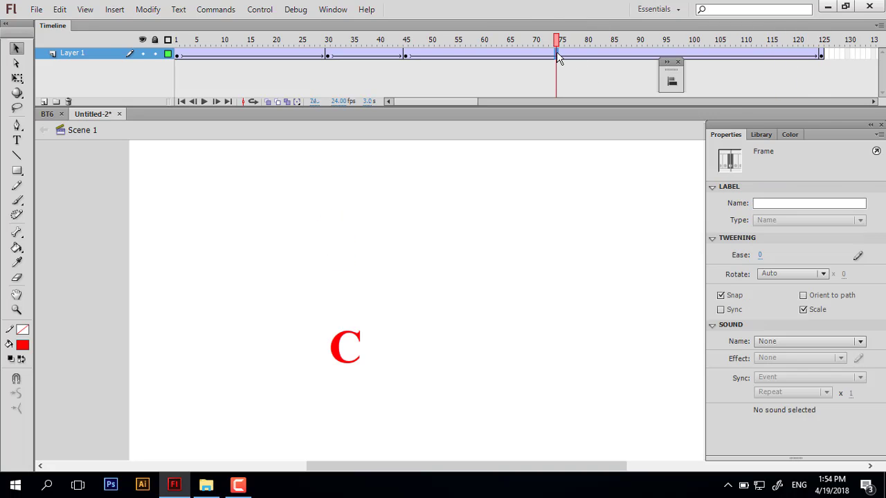
right_click(556, 53)
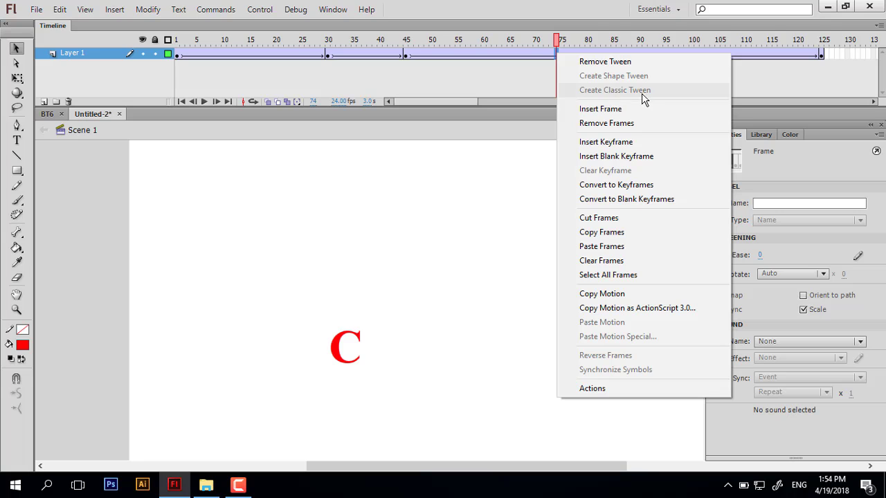
left_click(479, 75)
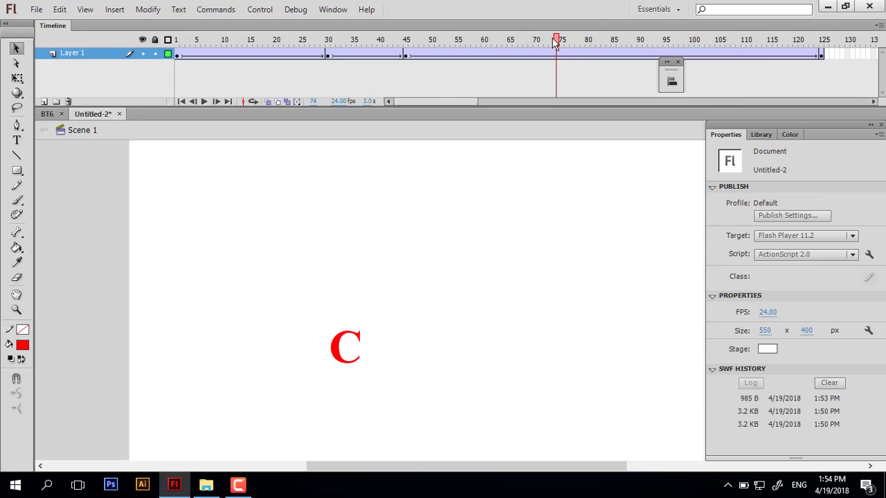
left_click_drag(556, 42, 442, 42)
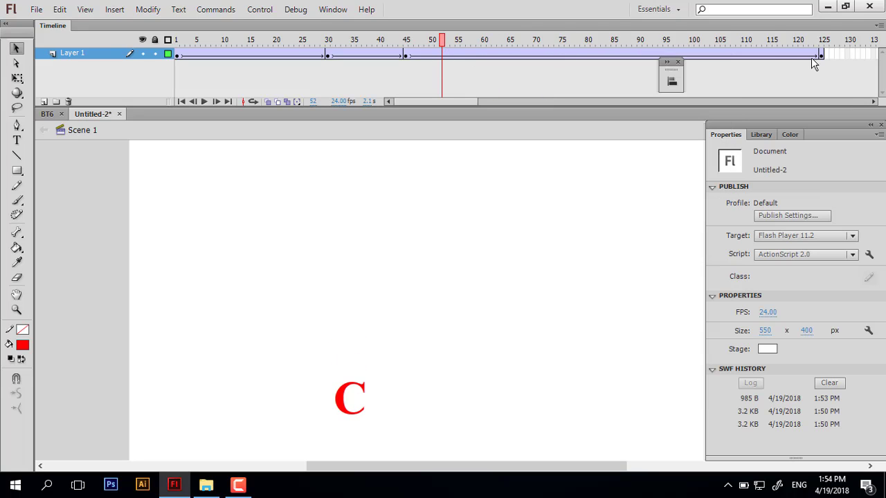
left_click(556, 54)
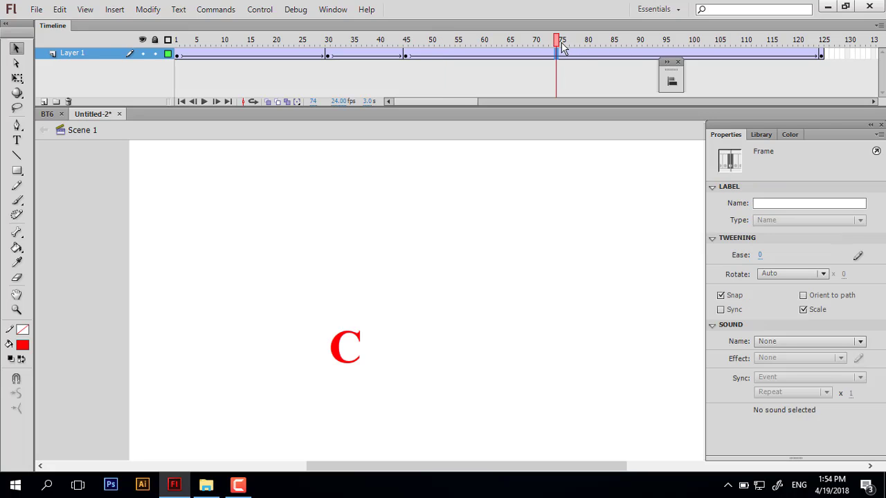
mouse_move(559, 40)
left_mouse_down()
mouse_move(427, 40)
mouse_move(822, 40)
mouse_move(394, 41)
mouse_move(473, 41)
left_mouse_up()
- Remove the last tween span after frame 43
right_click(459, 55)
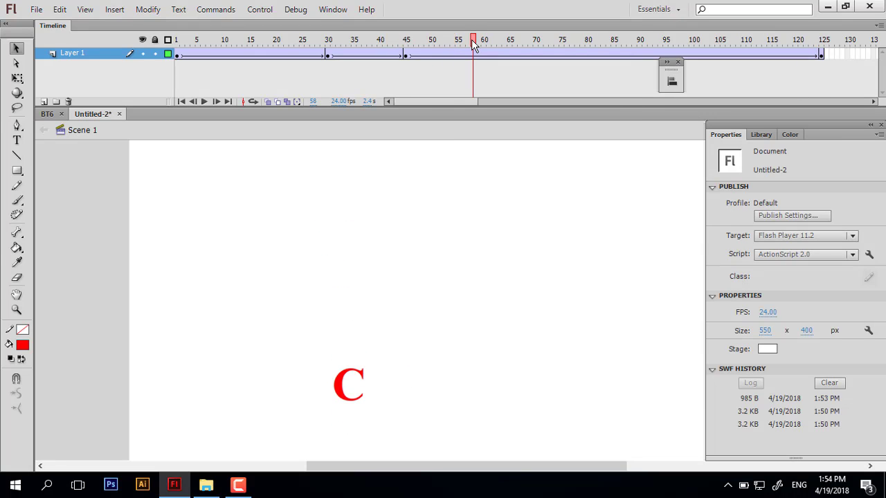
left_click(521, 56)
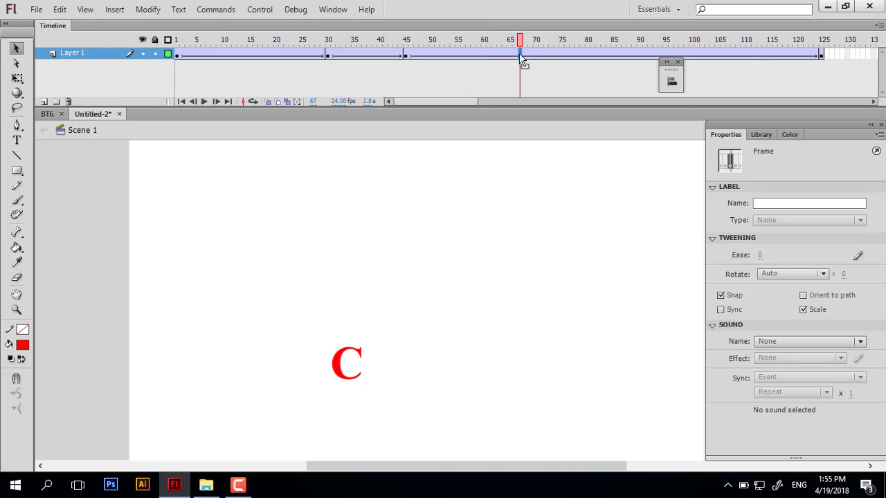
right_click(522, 61)
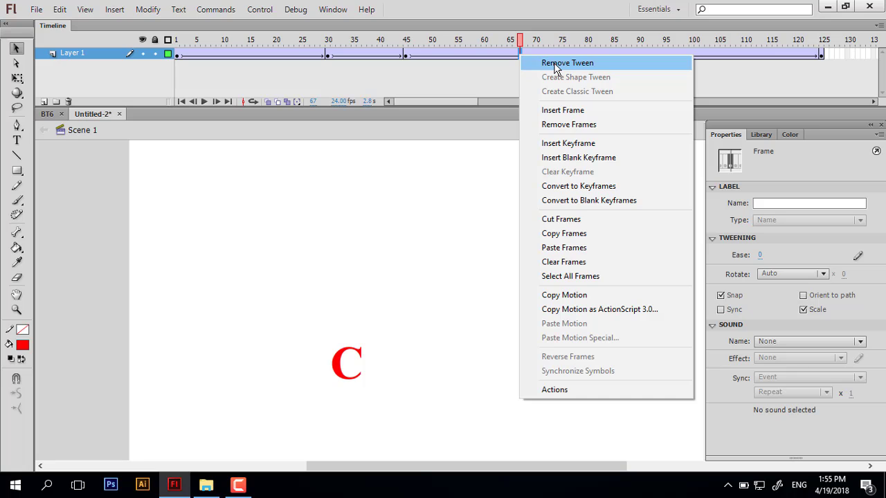
left_click(554, 63)
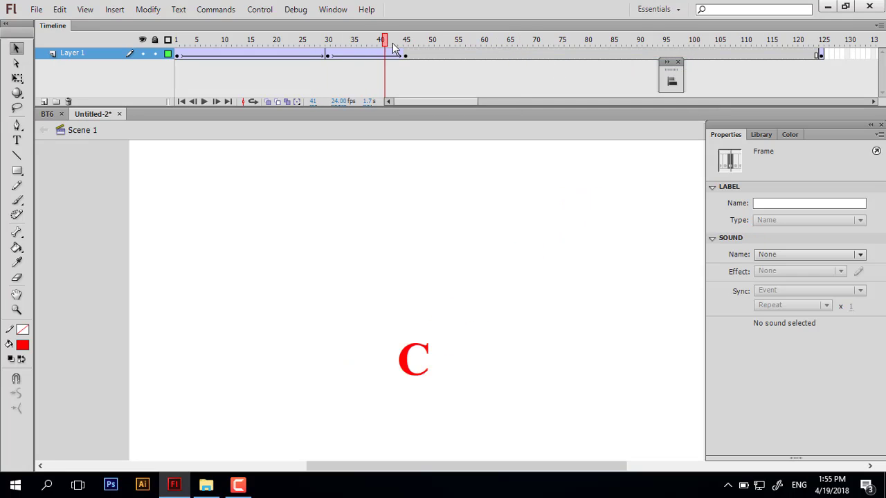
- Remove the middle tween after frame 30 and play the animation to check it
left_click_drag(512, 43, 421, 43)
left_click(844, 78)
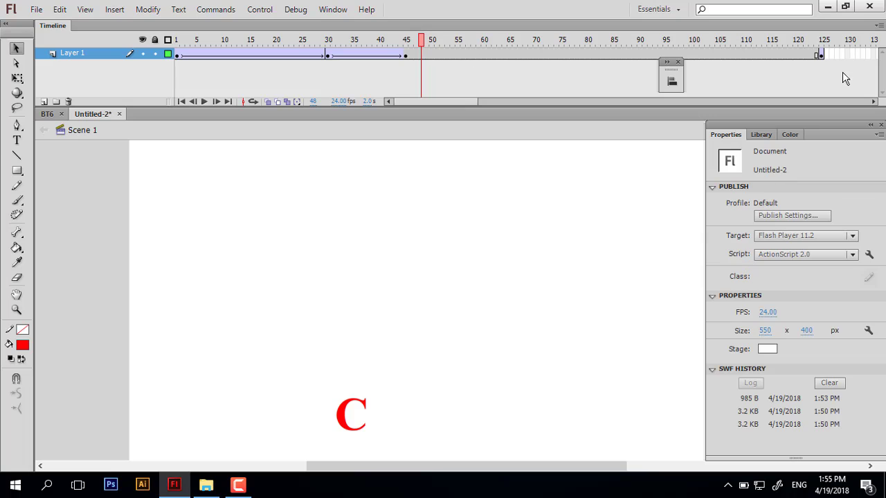
left_click(354, 54)
right_click(355, 55)
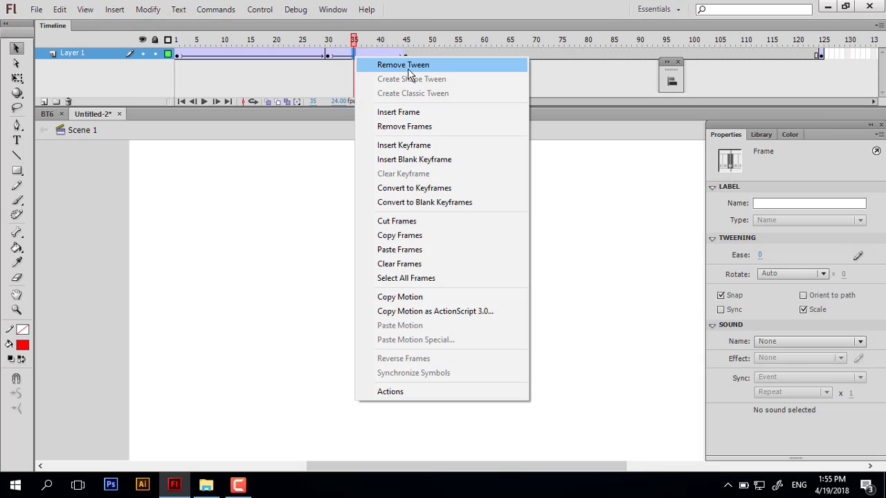
left_click(409, 73)
key("Return")
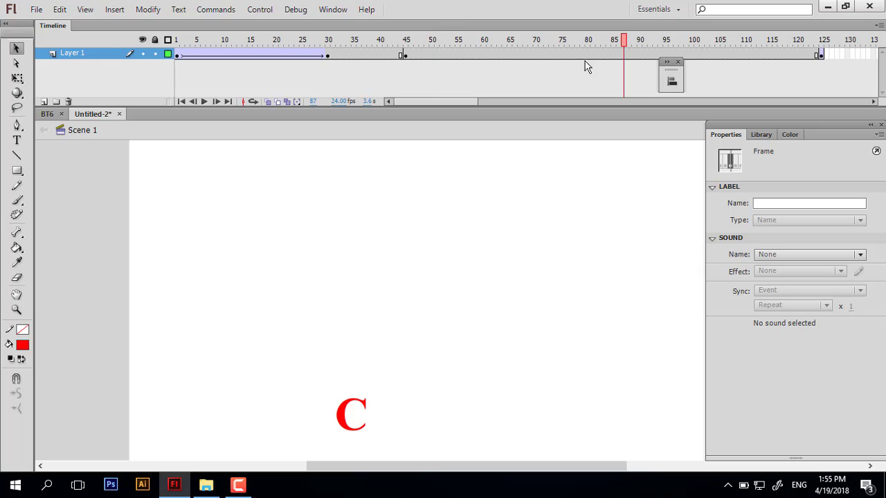
- Remove the frame 1–30 tween and scrub to confirm the C no longer moves
left_click(810, 78)
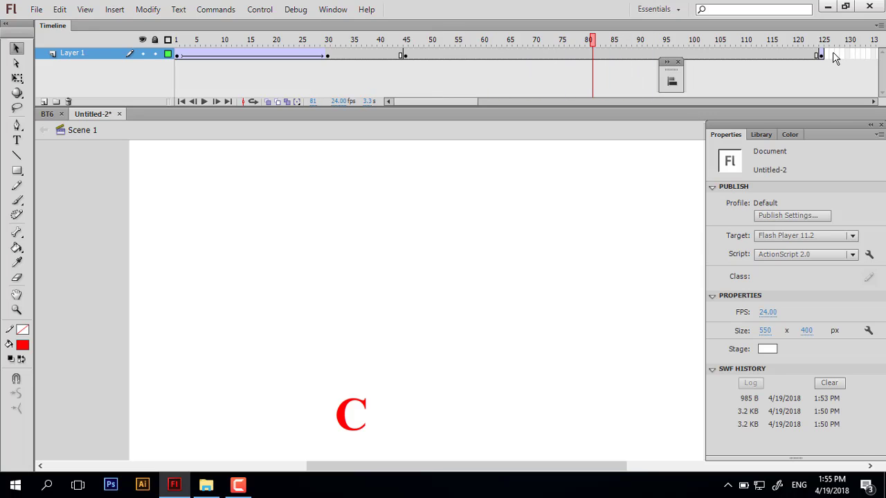
right_click(195, 58)
left_click(205, 61)
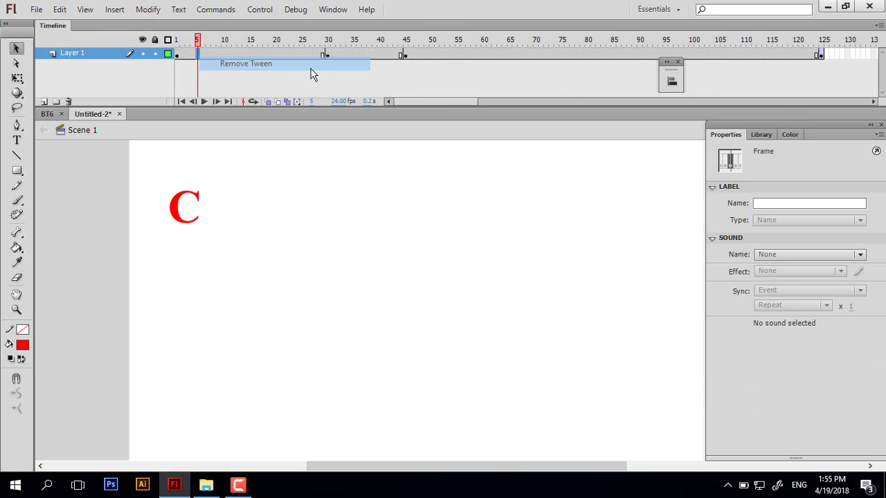
left_click_drag(200, 40, 296, 40)
left_click(833, 95)
- Select all of Layer 1's frames and remove them, leaving only frame 1
left_click_drag(834, 57, 172, 50)
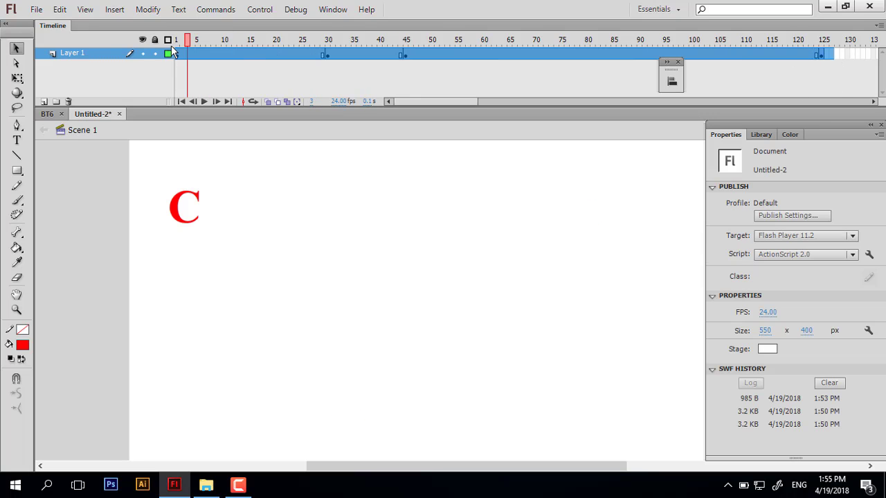
right_click(181, 54)
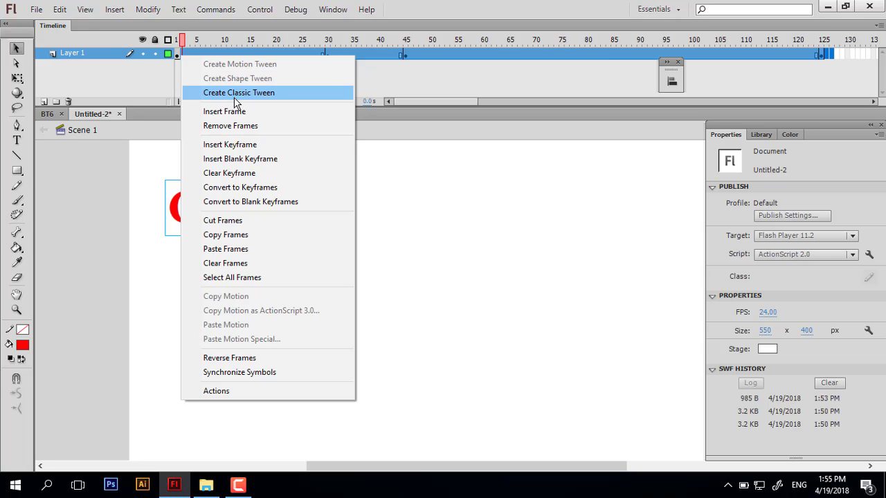
left_click(231, 126)
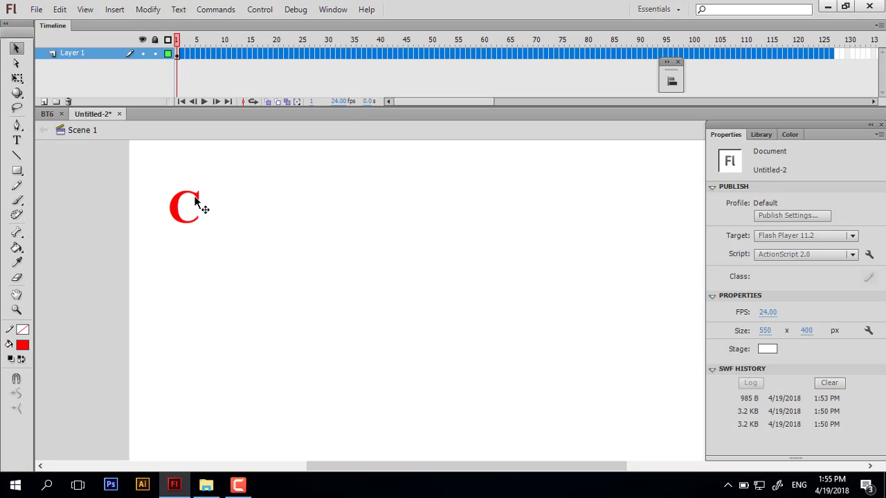
right_click(176, 53)
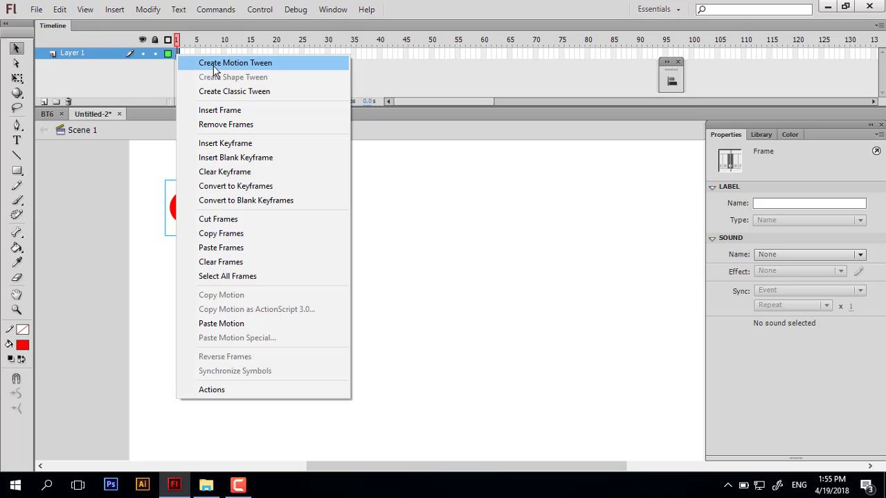
- Create a motion tween and drag the C to the stage's right side at frame 24, then preview it
left_click(239, 66)
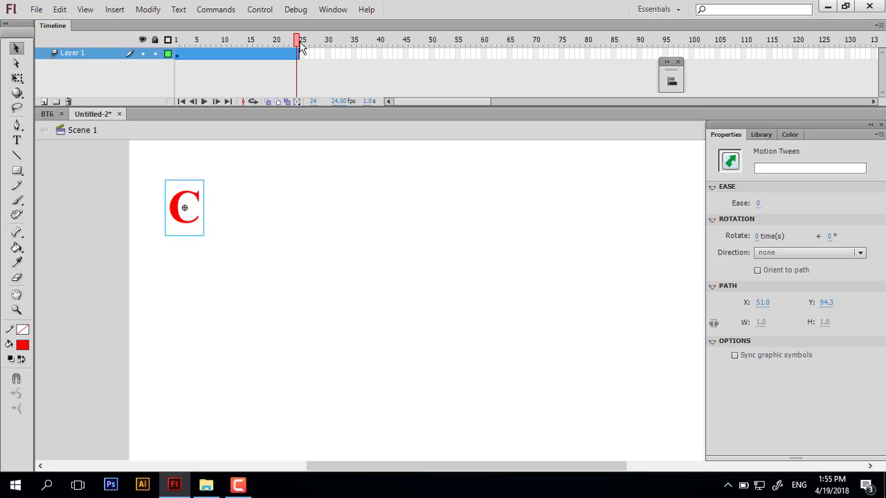
mouse_move(206, 203)
left_mouse_down()
mouse_move(305, 187)
mouse_move(610, 198)
left_mouse_up()
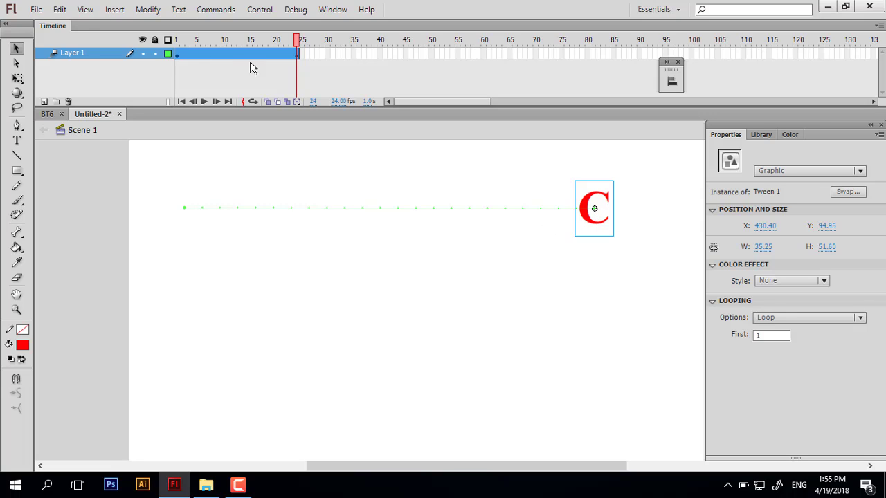
left_click(223, 60)
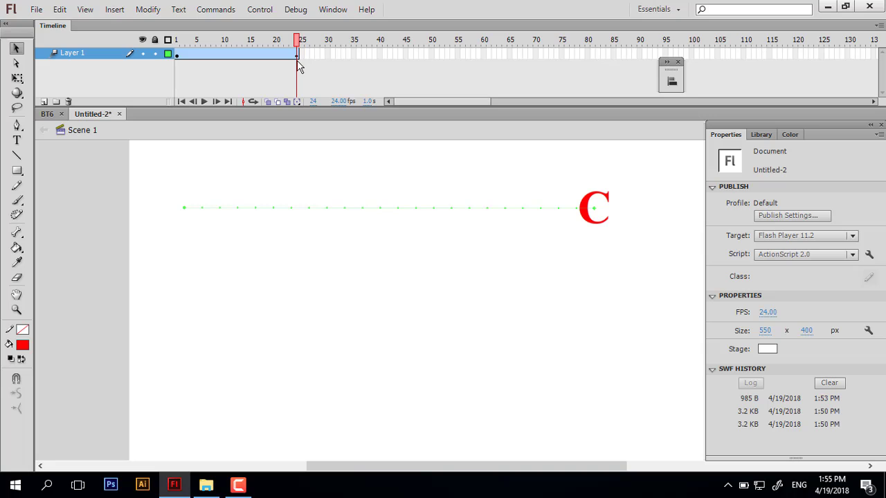
mouse_move(299, 42)
left_mouse_down()
mouse_move(305, 56)
mouse_move(131, 36)
left_mouse_up()
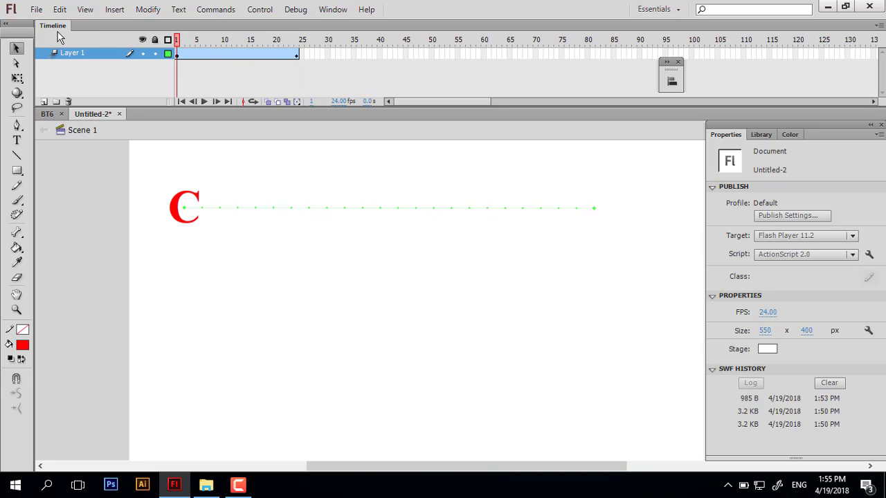
key("Return")
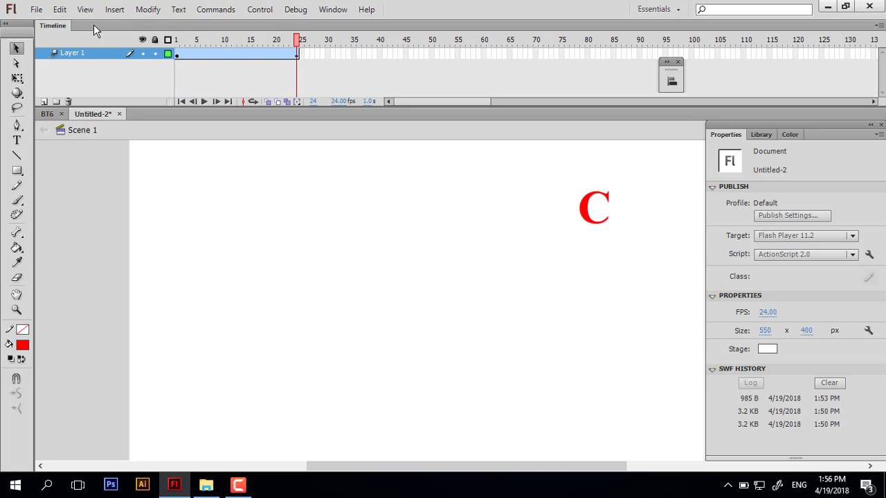
mouse_move(291, 52)
left_mouse_down()
mouse_move(169, 41)
mouse_move(263, 53)
mouse_move(205, 50)
mouse_move(240, 55)
left_mouse_up()
- Move the path's end point further right and lengthen the motion tween to 48 frames
right_click(240, 55)
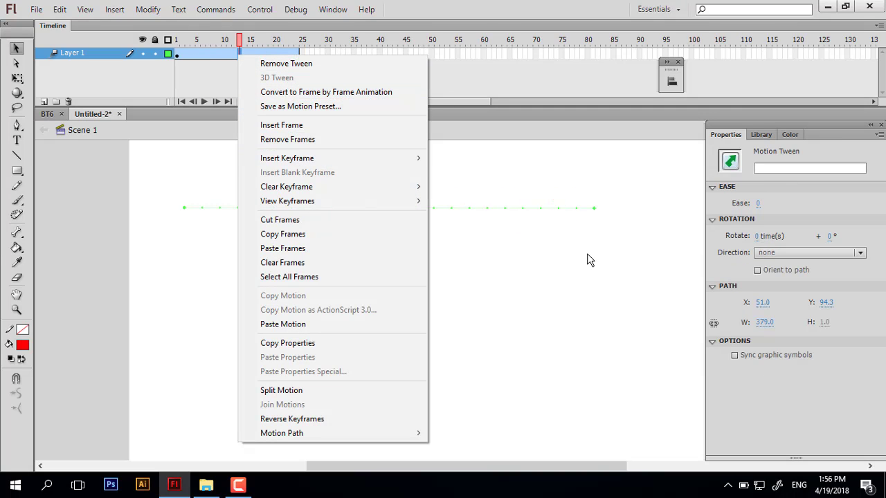
left_click(570, 257)
key("Return")
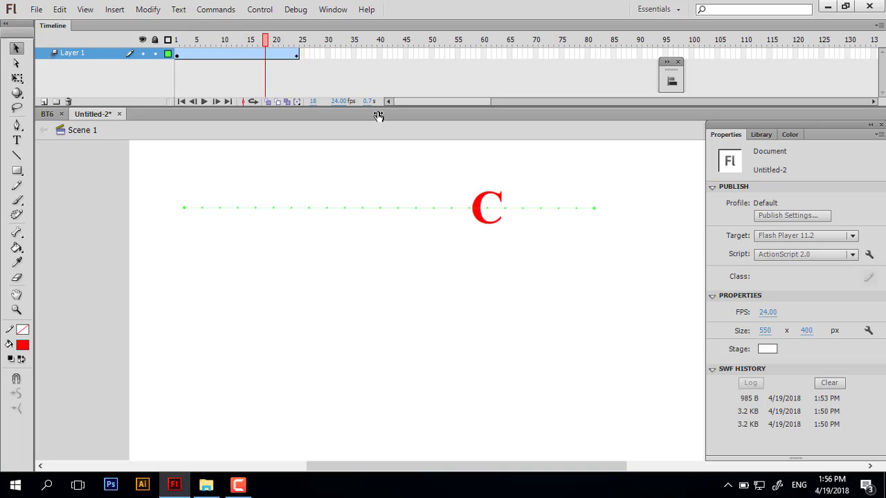
left_click_drag(595, 207, 655, 200)
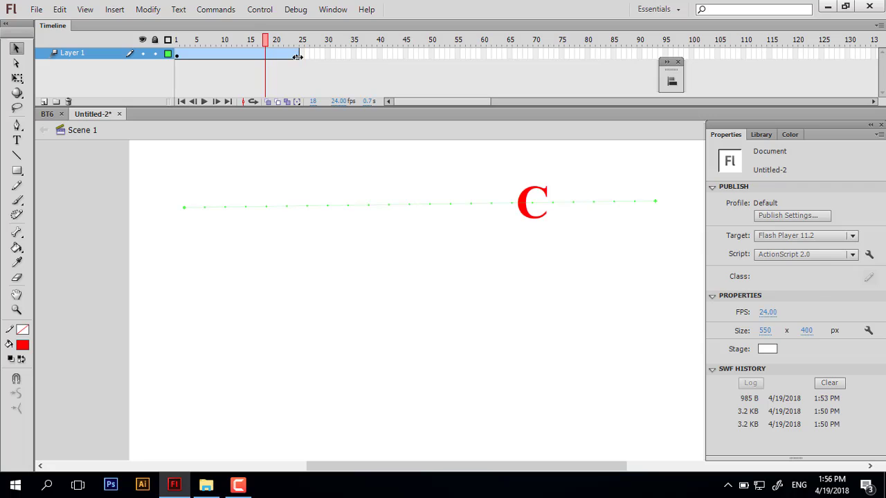
left_click_drag(298, 56, 420, 57)
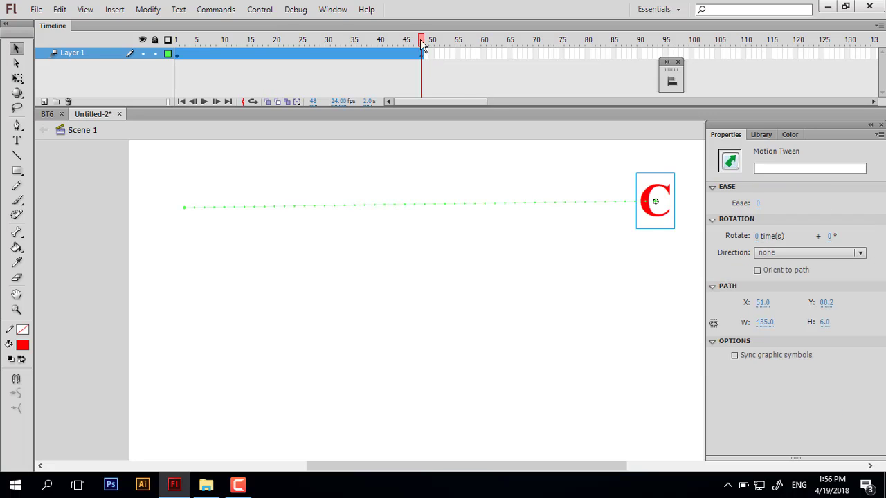
key("Return")
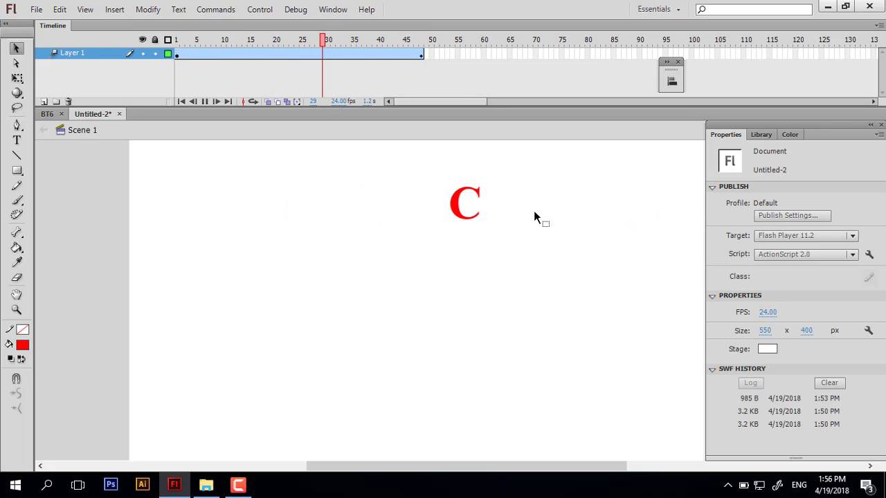
left_click(325, 54)
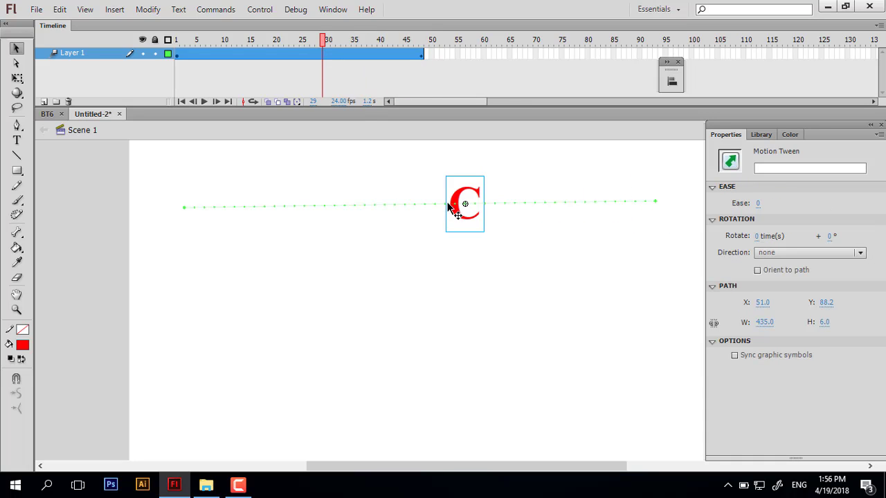
- Bend the motion path into a downward curve and adjust its left end and curve depth
mouse_move(437, 205)
left_mouse_down()
mouse_move(433, 265)
mouse_move(455, 332)
mouse_move(471, 341)
left_mouse_up()
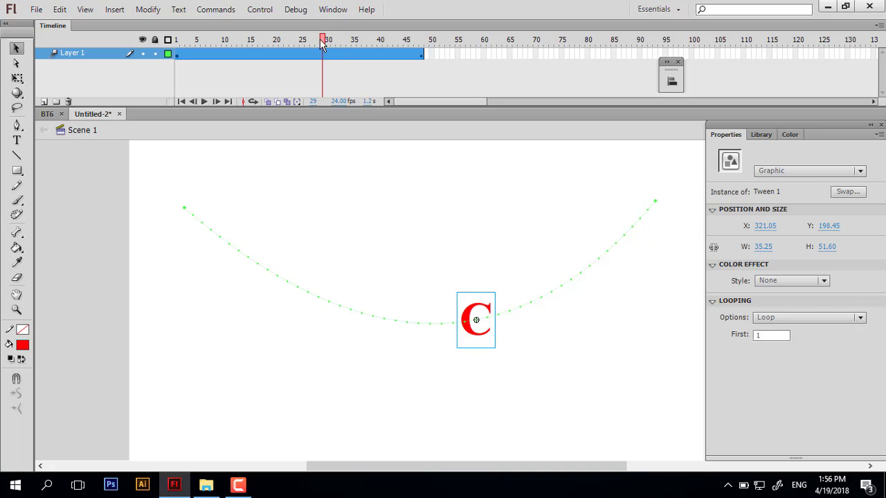
left_click(177, 54)
key("Return")
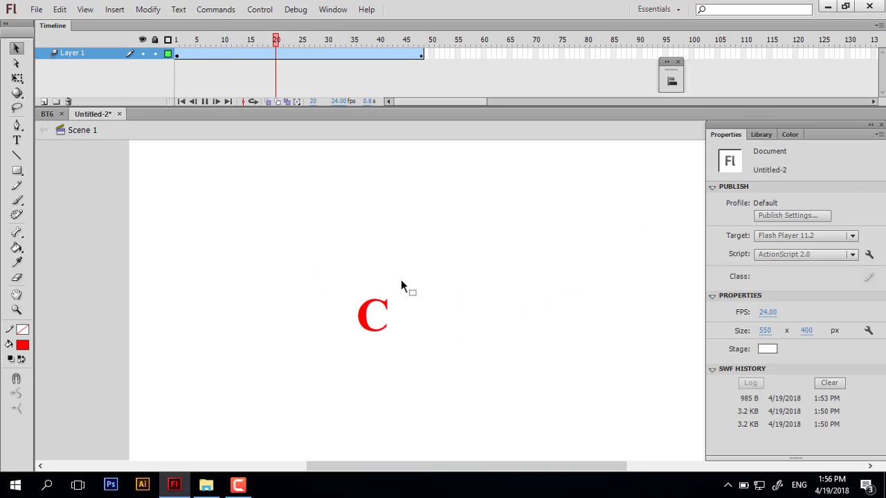
left_click_drag(421, 39, 297, 40)
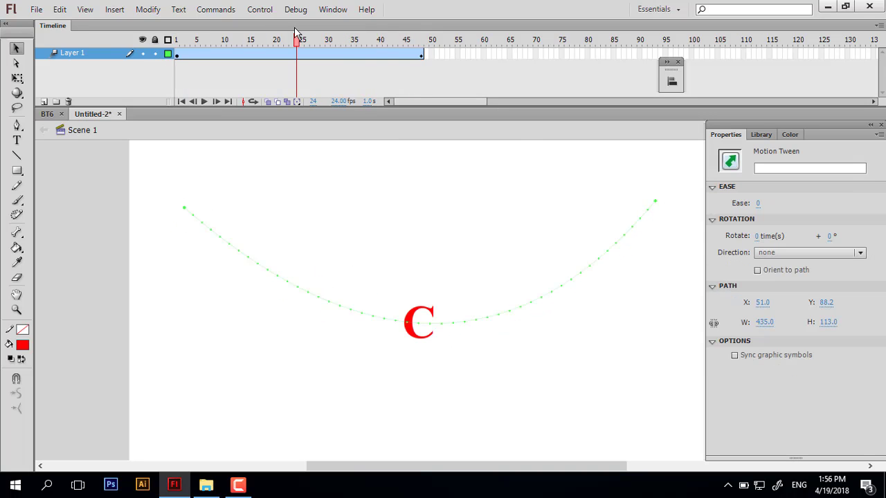
left_click(636, 230)
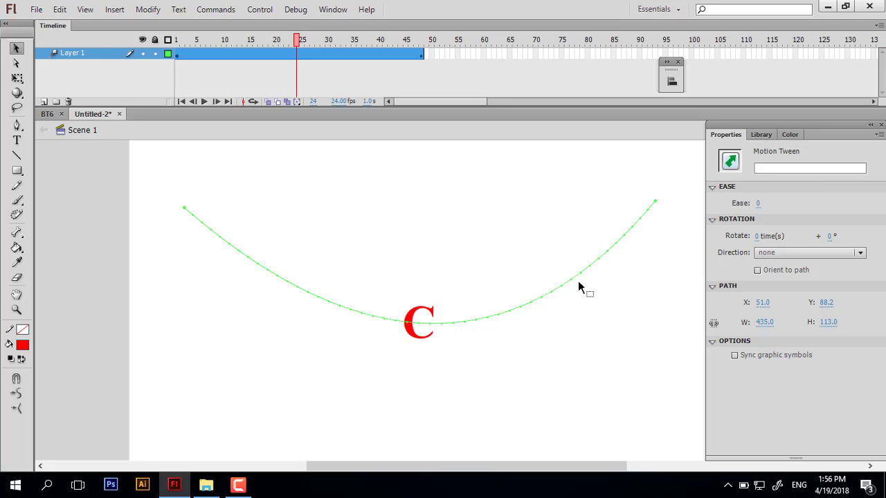
left_click(568, 260)
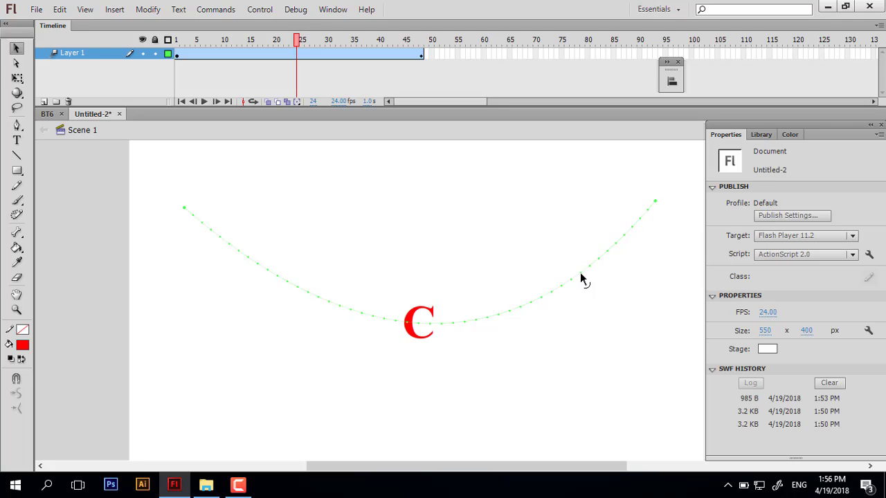
mouse_move(581, 273)
left_mouse_down()
mouse_move(549, 229)
mouse_move(457, 287)
left_mouse_up()
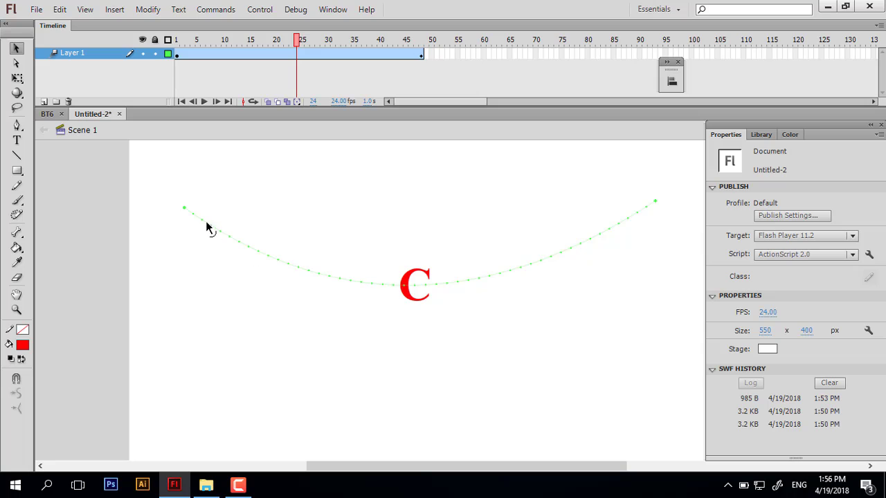
left_click_drag(184, 209, 168, 184)
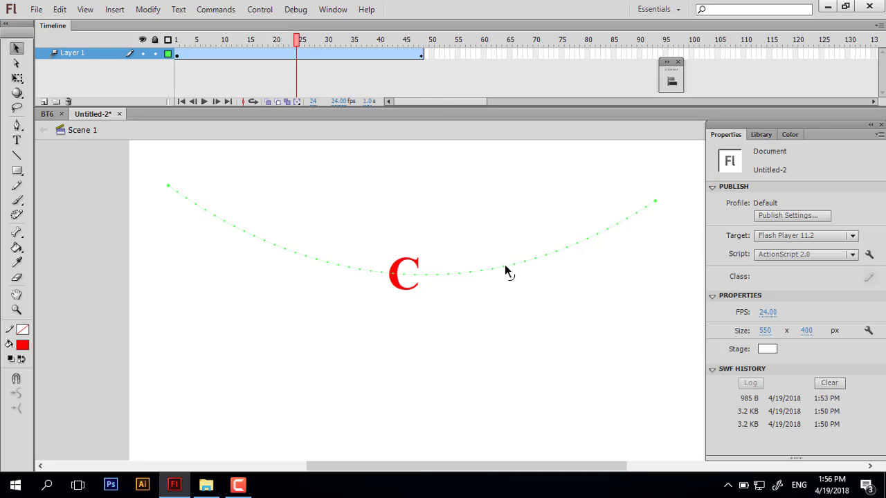
left_click_drag(505, 270, 494, 257)
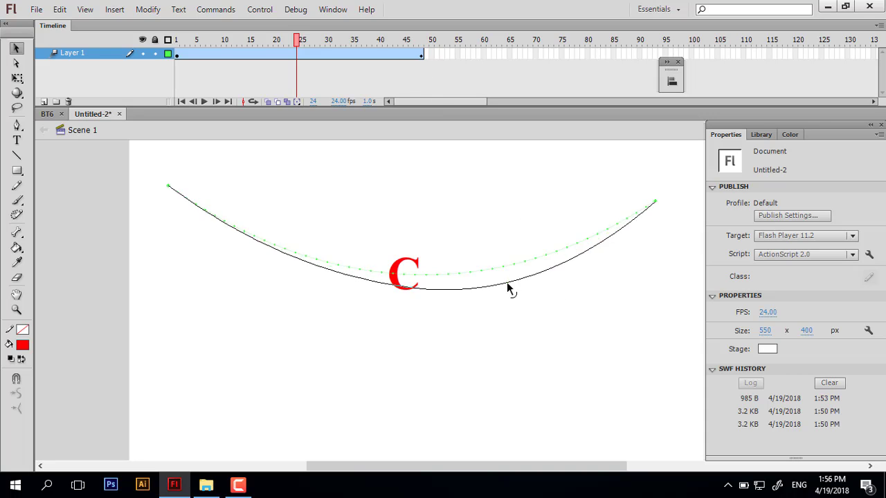
left_click(221, 55)
- Remove the curved tween and create a new motion tween from frame 11
right_click(221, 55)
left_click(246, 61)
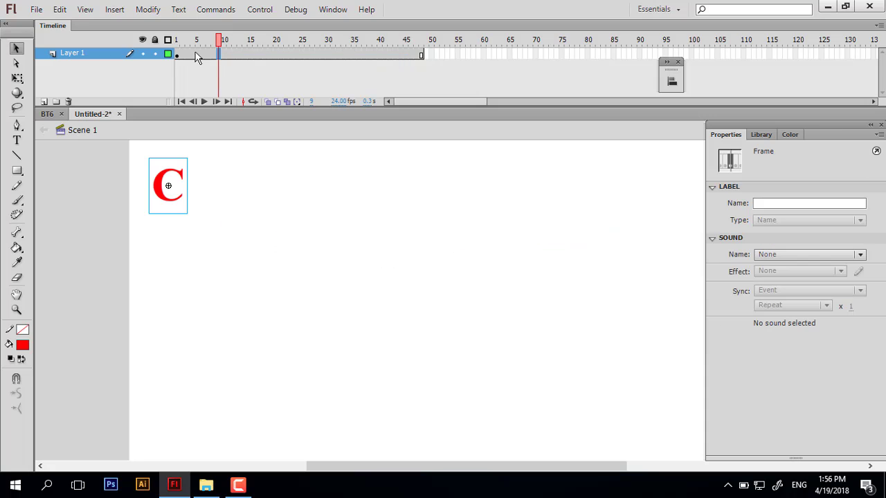
right_click(231, 57)
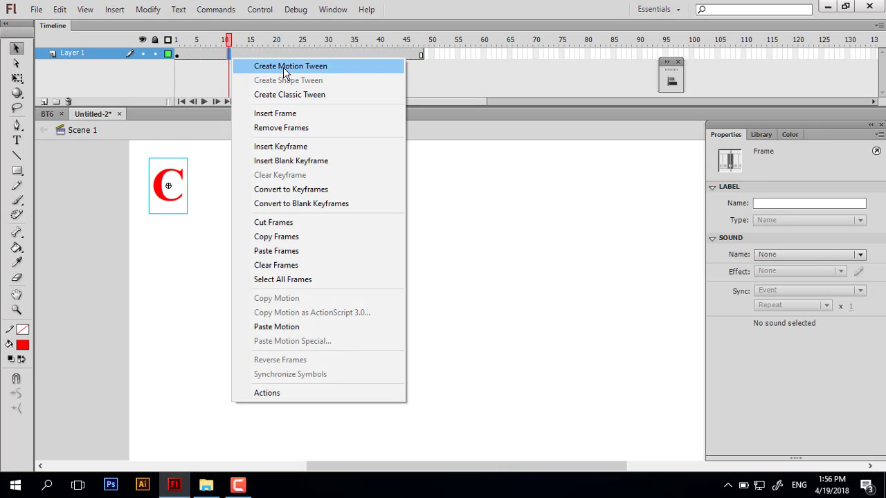
left_click(283, 67)
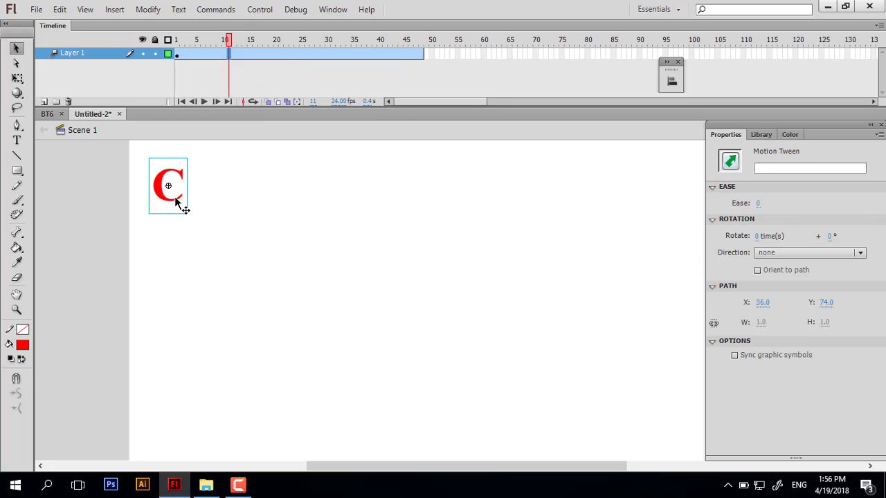
- Drag the C to the right, then undo it so the C stays at the top-left
left_click_drag(177, 203, 544, 246)
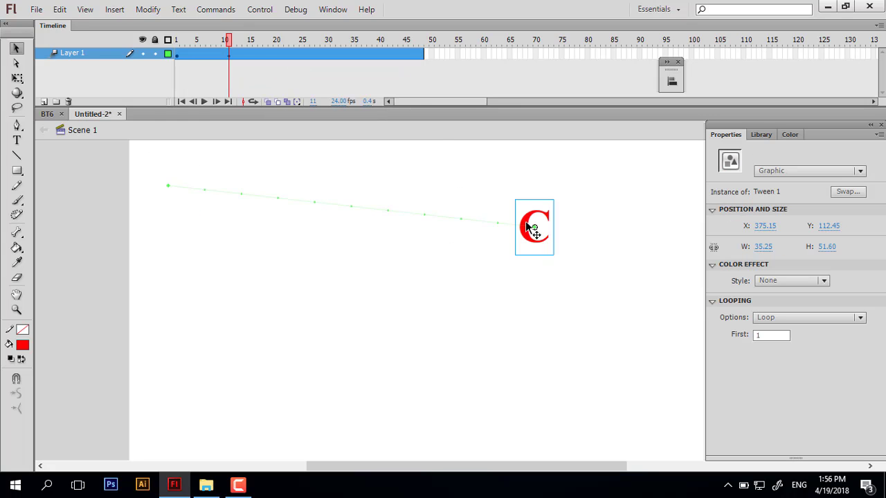
left_click(329, 54)
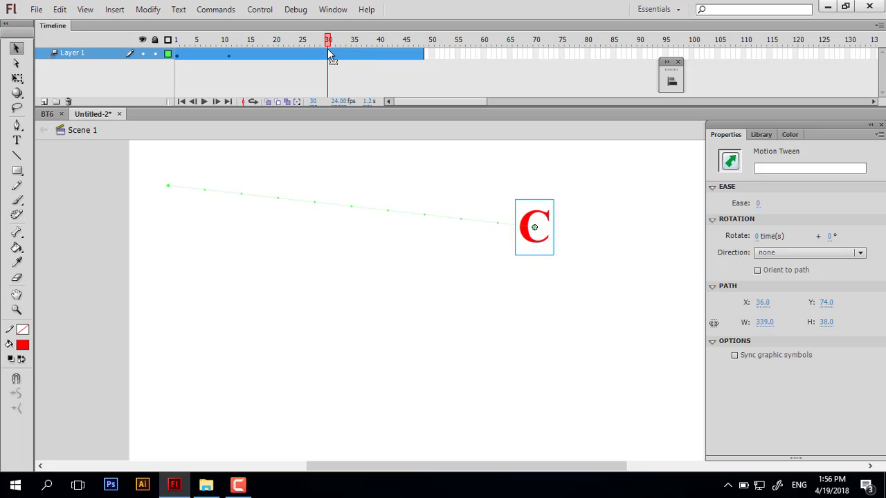
key("ctrl+z")
key("ctrl+z")
key("ctrl+z")
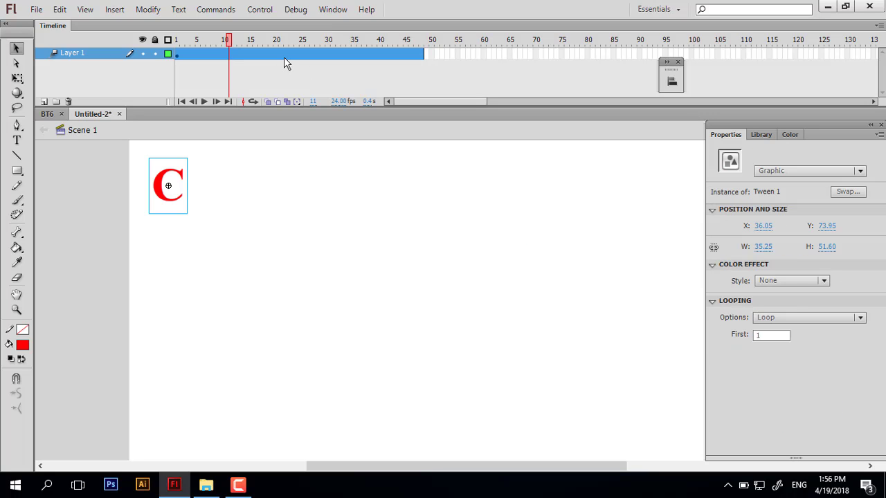
left_click(284, 66)
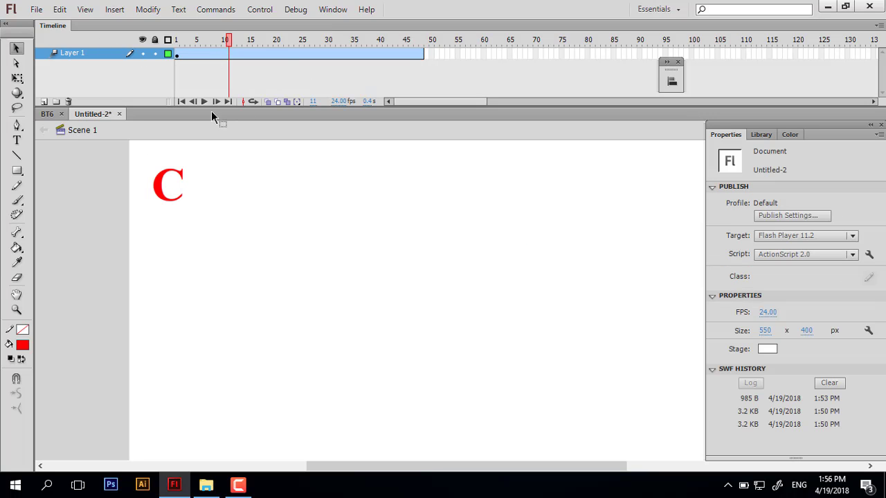
left_click(178, 54)
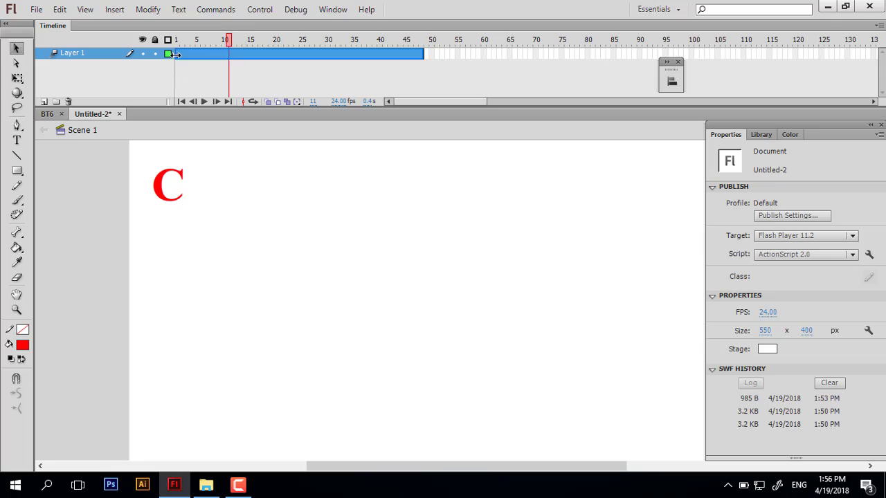
right_click(309, 55)
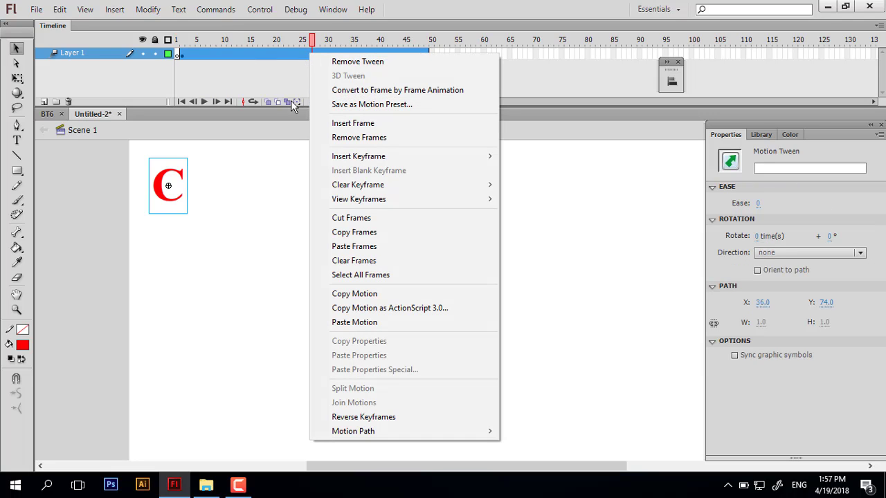
- Recreate the motion tween, move the C to the stage's right, and bend its path downward
left_click(318, 61)
right_click(281, 57)
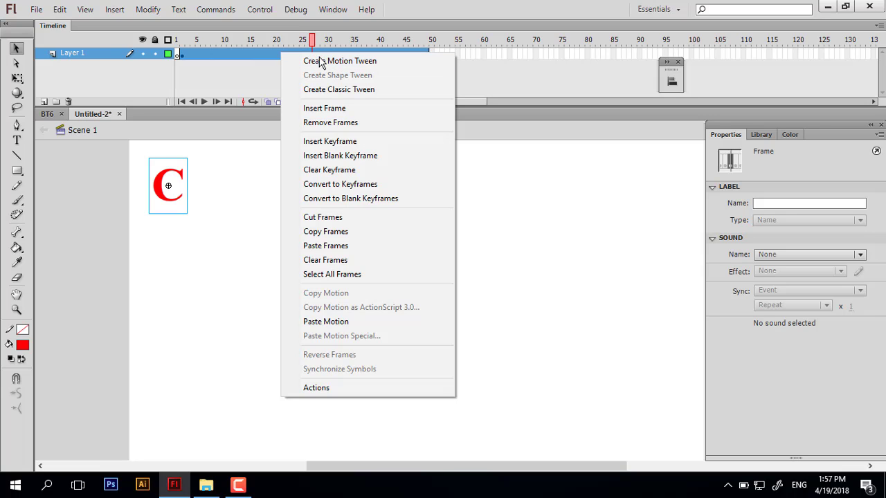
left_click(321, 61)
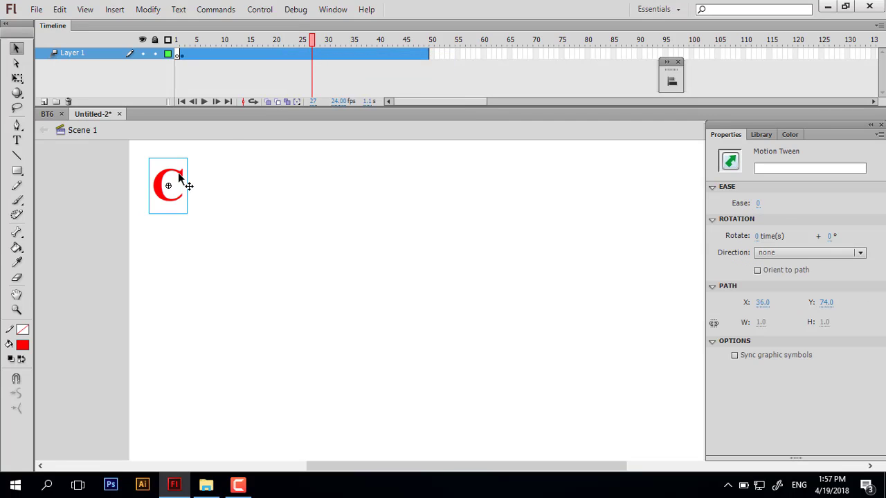
left_click_drag(178, 177, 560, 185)
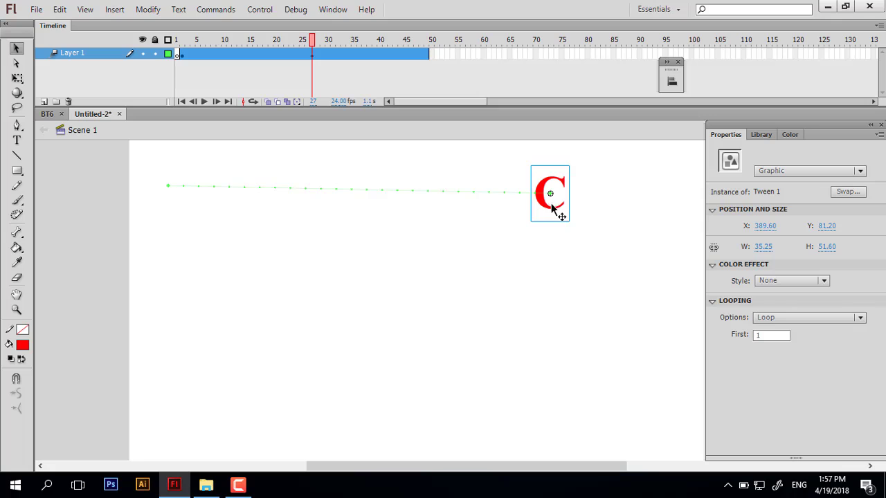
left_click_drag(556, 206, 586, 226)
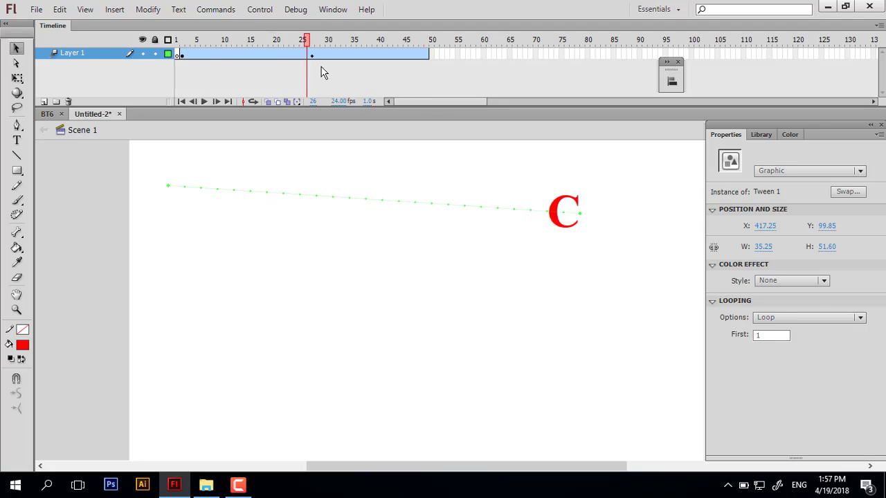
left_click_drag(315, 56, 323, 55)
left_click(373, 196)
left_click_drag(367, 208, 389, 284)
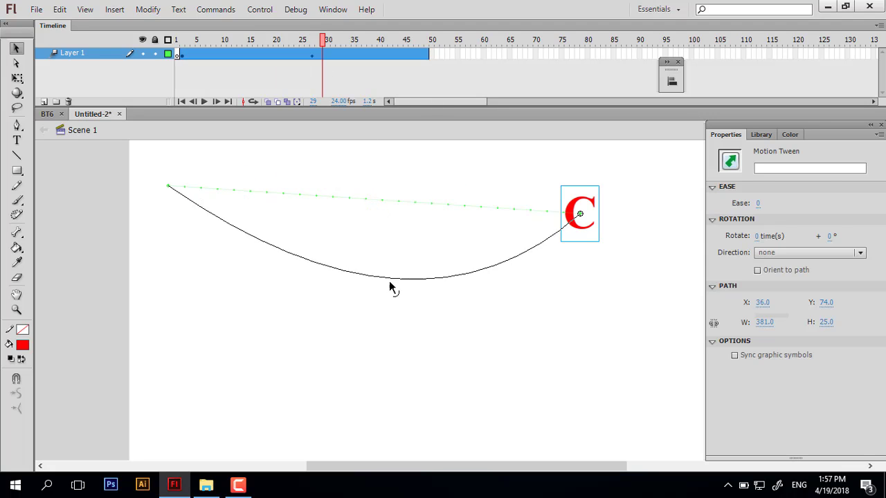
mouse_move(322, 41)
left_mouse_down()
mouse_move(182, 43)
mouse_move(307, 83)
mouse_move(243, 83)
left_mouse_up()
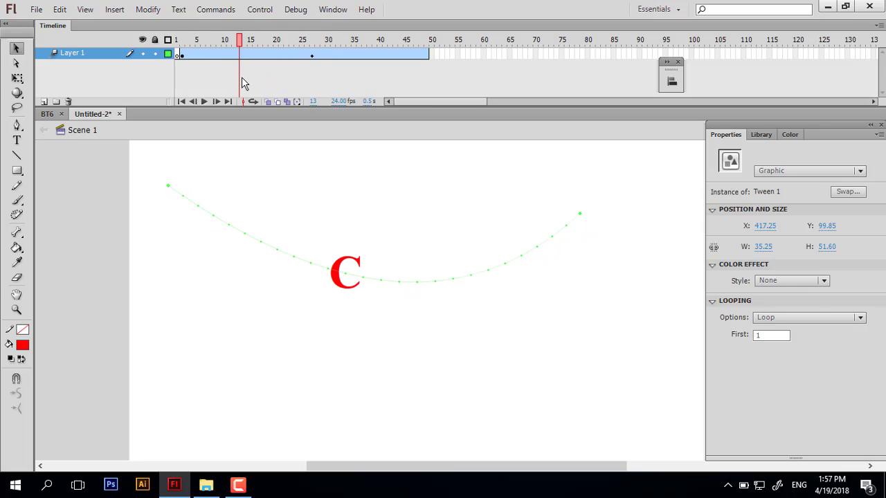
- Remove the motion tween and undo the accidentally inserted extra frames
right_click(392, 60)
left_click(429, 61)
right_click(270, 54)
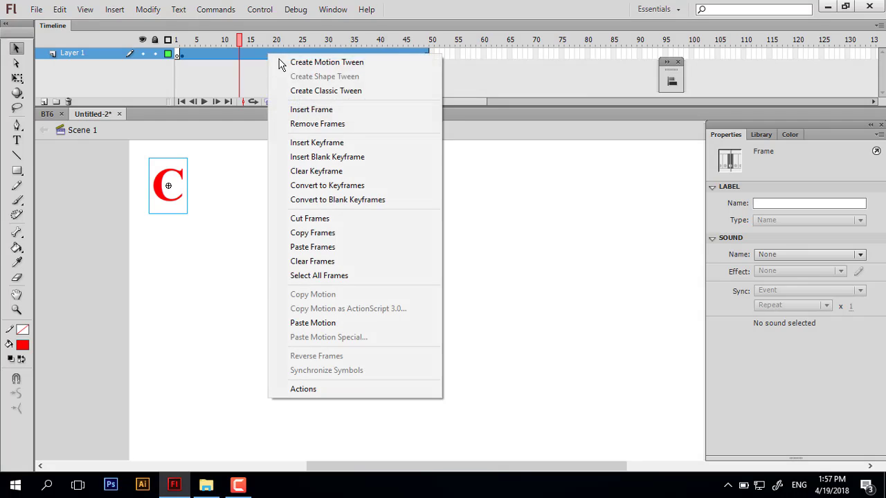
left_click(316, 109)
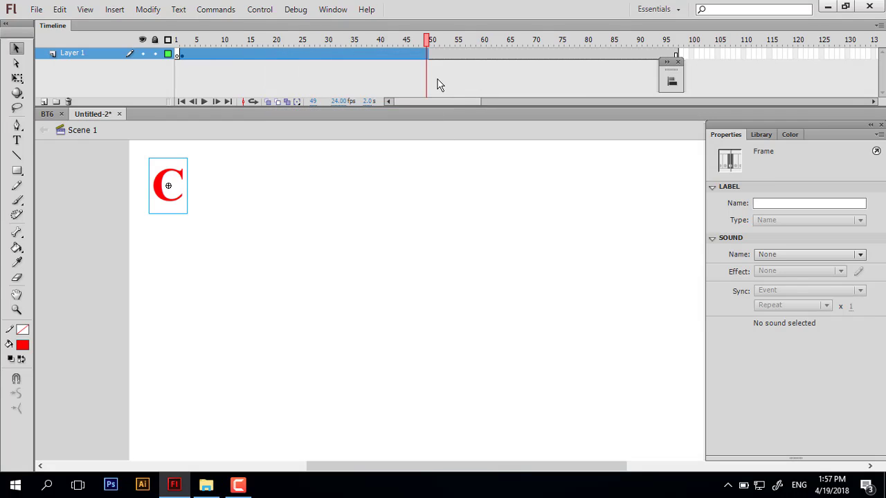
key("ctrl+z")
left_click_drag(184, 39, 225, 40)
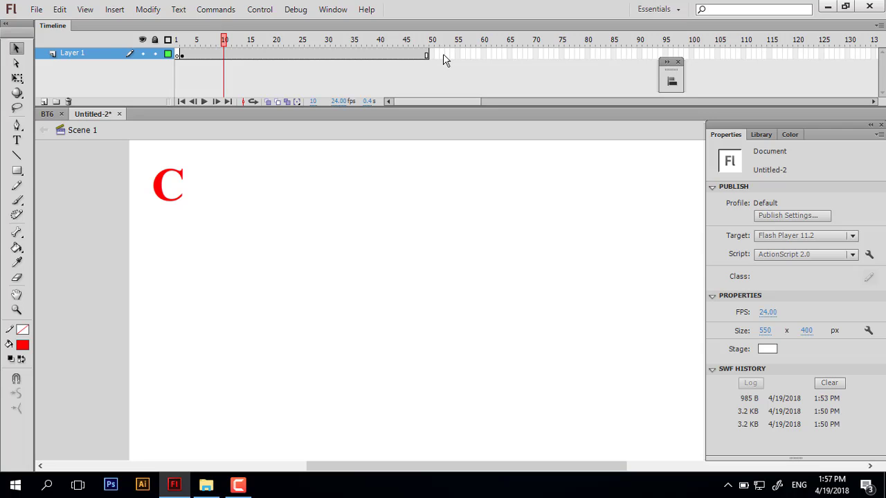
- Check frames 48 and 2 on Layer 1, then bring up frame 49's options
left_click(423, 53)
left_click(422, 54)
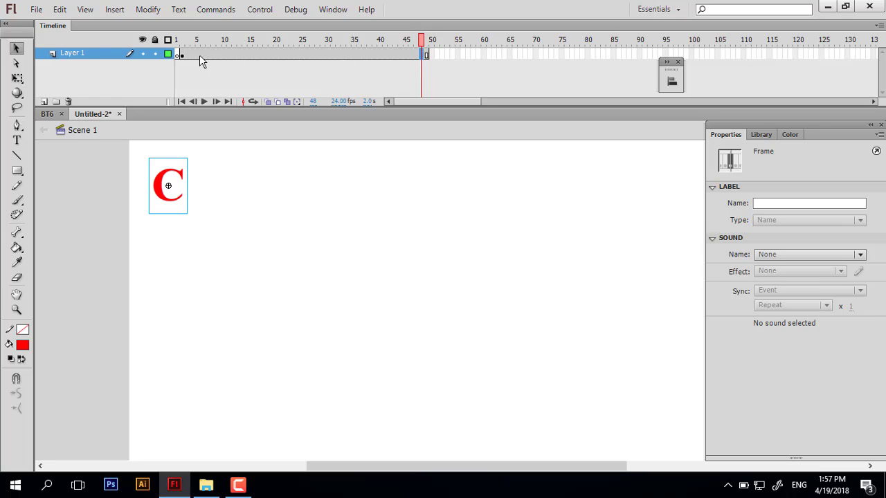
left_click(182, 56)
right_click(427, 55)
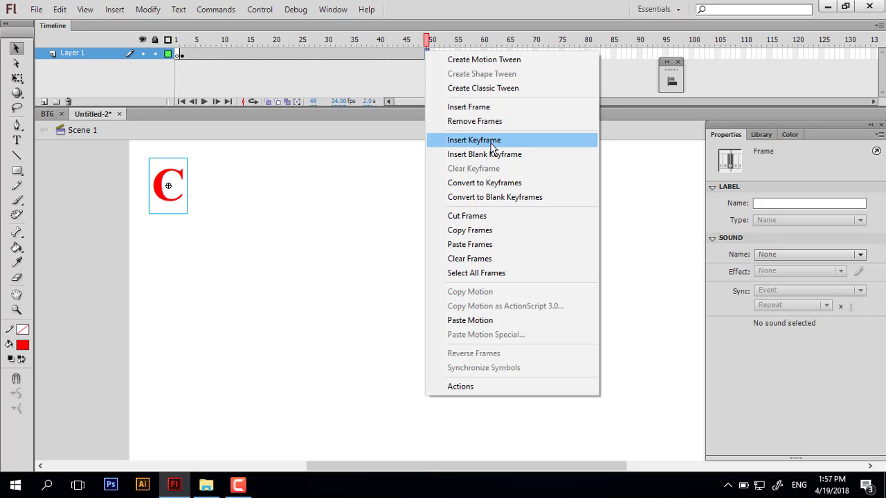
- Insert a keyframe at frame 49 and play the animation
left_click(492, 142)
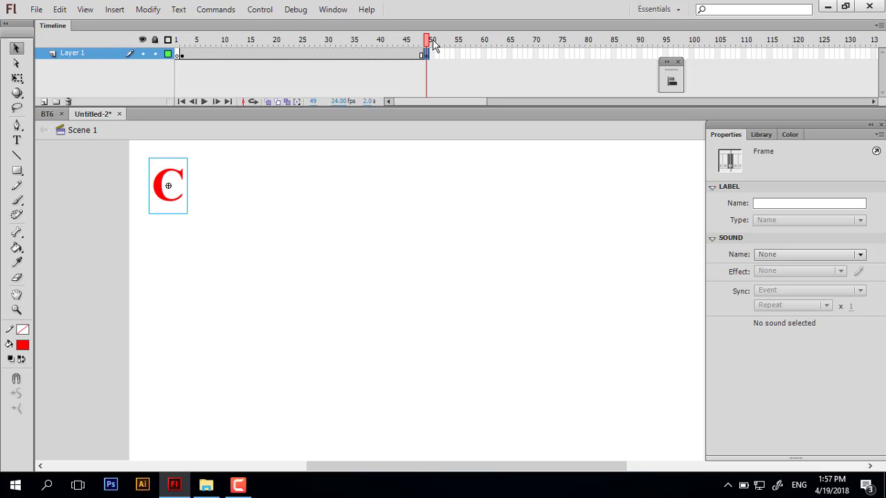
key("Return")
left_click(291, 58)
right_click(291, 61)
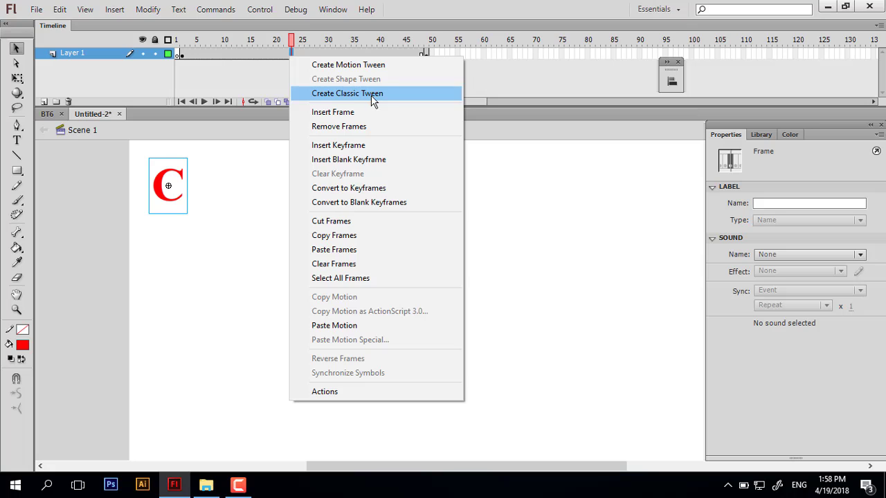
left_click(360, 56)
- Move the C to the stage's right side at frame 49 and preview the playback
left_click(427, 55)
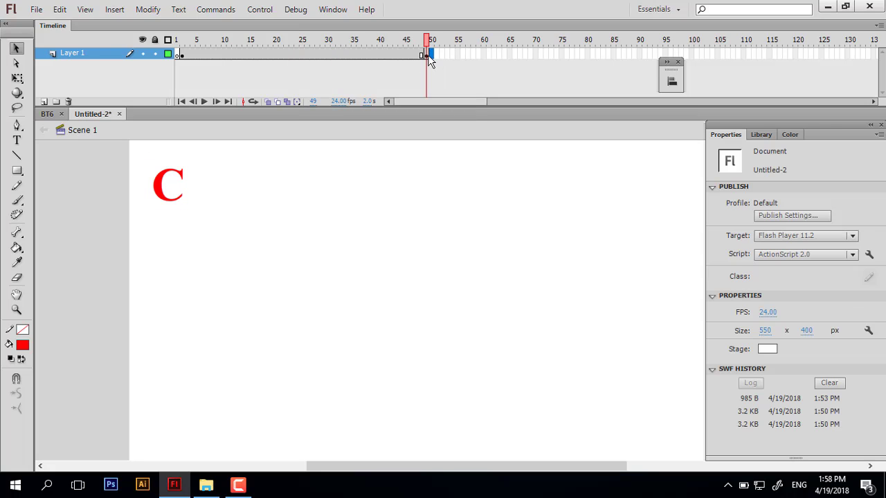
left_click_drag(179, 170, 610, 192)
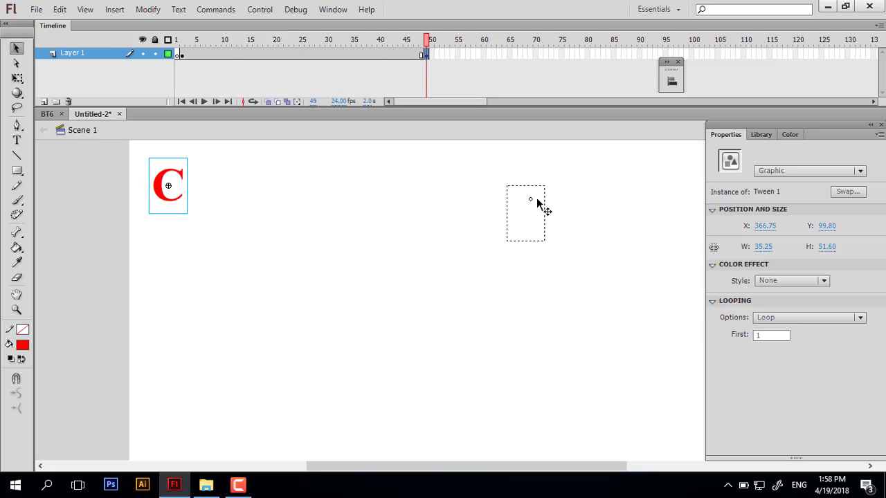
key("Return")
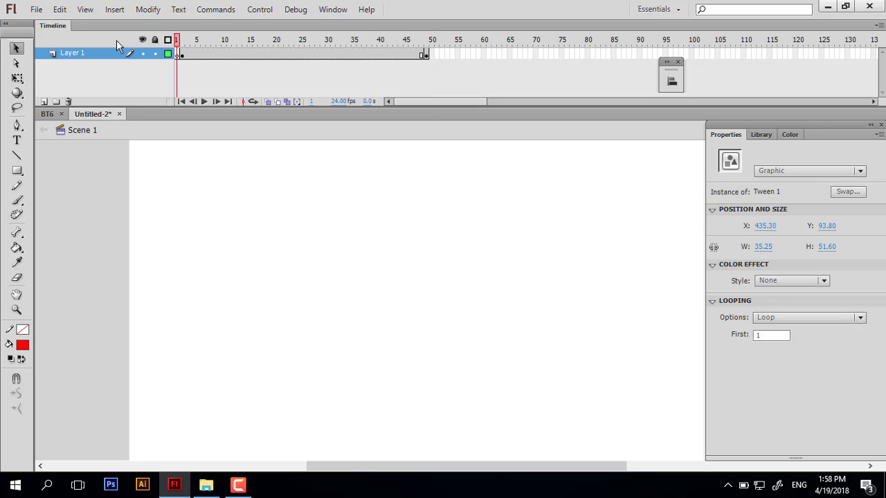
key("Return")
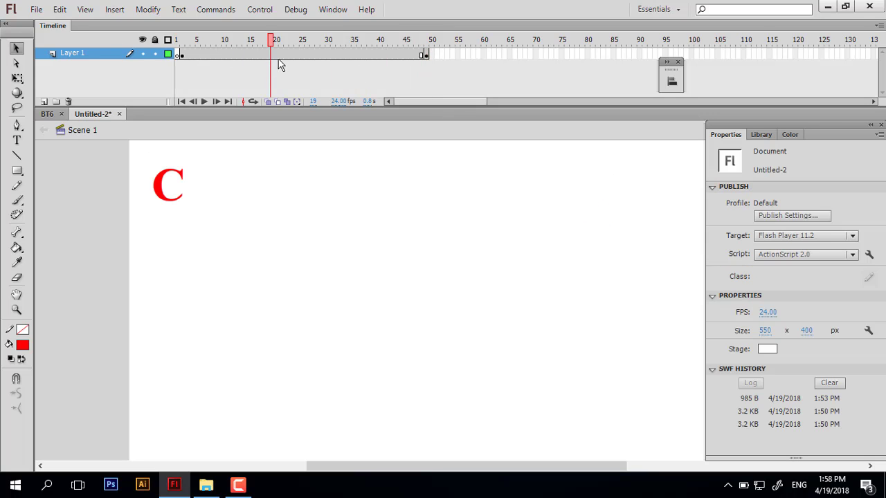
- Create a classic tween between frames 1 and 49 and scrub to preview the C sliding right
right_click(290, 56)
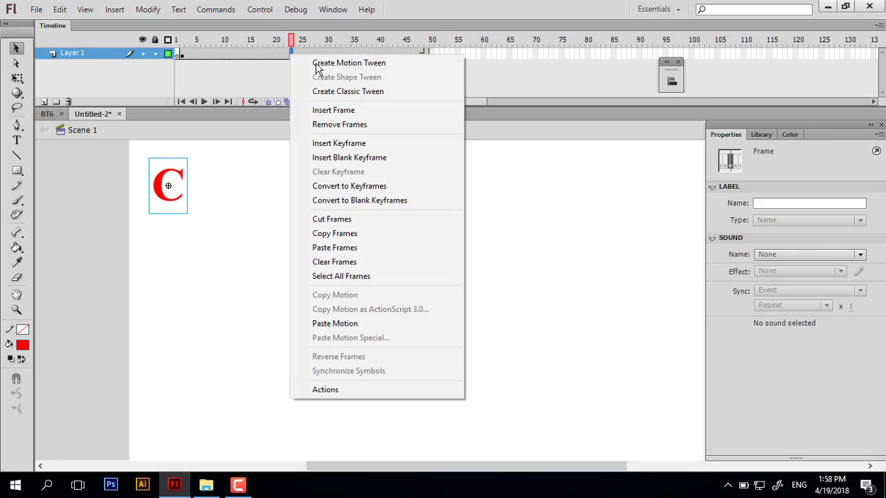
left_click(344, 93)
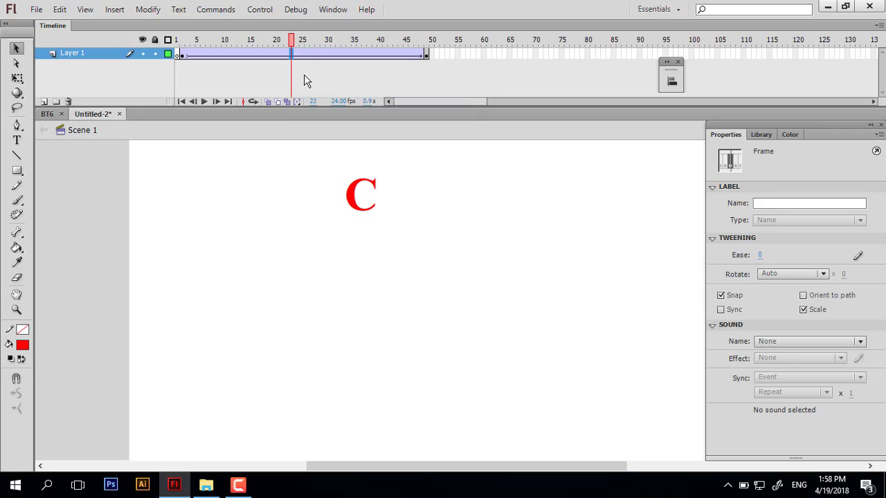
mouse_move(287, 41)
left_mouse_down()
mouse_move(226, 58)
mouse_move(178, 48)
mouse_move(401, 56)
left_mouse_up()
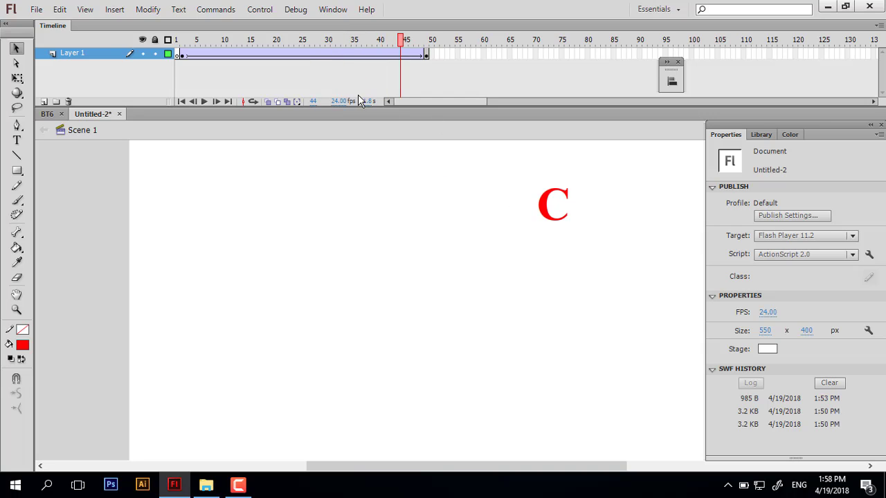
key("comma")
key("comma")
key("comma")
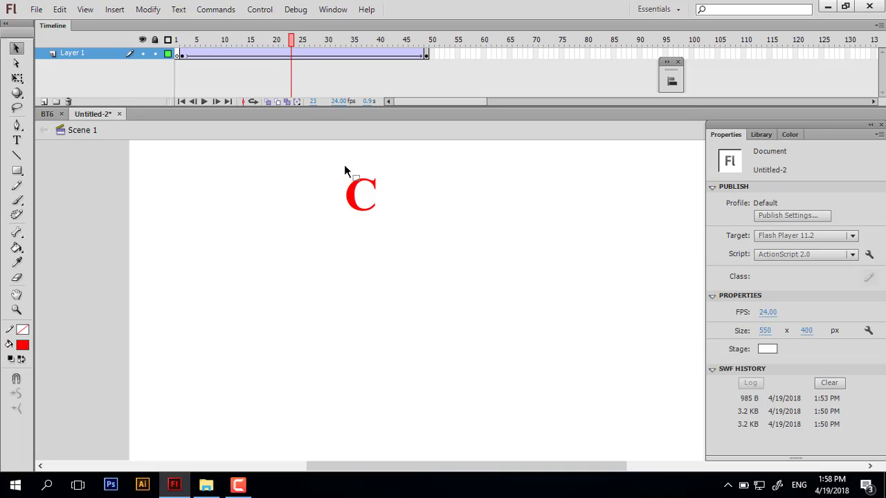
- Move the C lower on the stage at frame 23 and preview the changed motion
left_click_drag(359, 202, 354, 285)
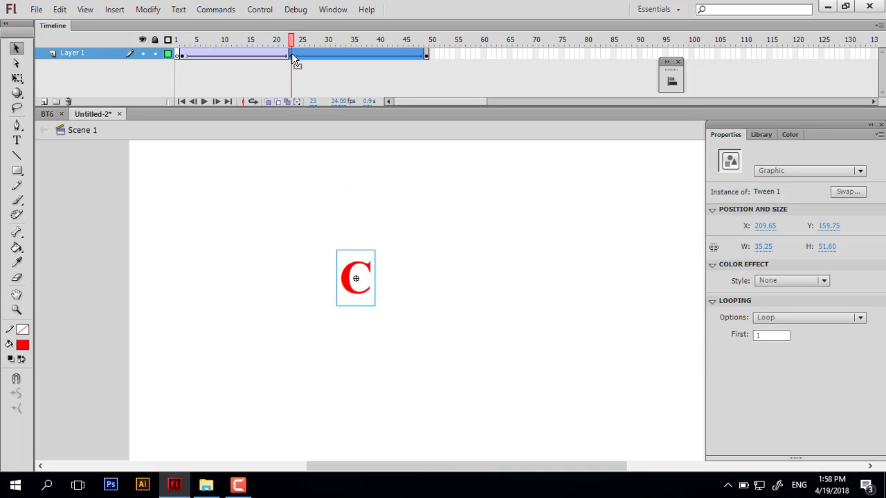
mouse_move(259, 42)
left_mouse_down()
mouse_move(193, 42)
mouse_move(294, 55)
mouse_move(421, 43)
mouse_move(265, 41)
left_mouse_up()
left_click(232, 40)
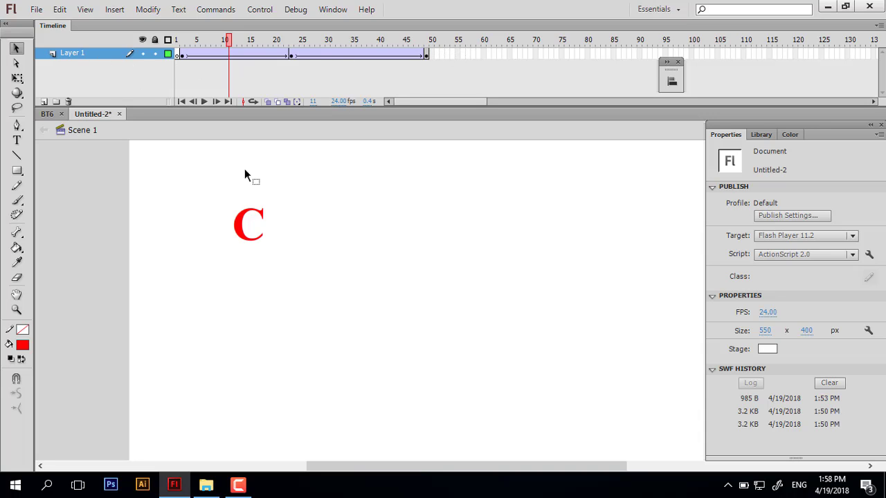
- Dismiss Layer 1's layer menu, then bring up the frame options for frame 19
right_click(72, 55)
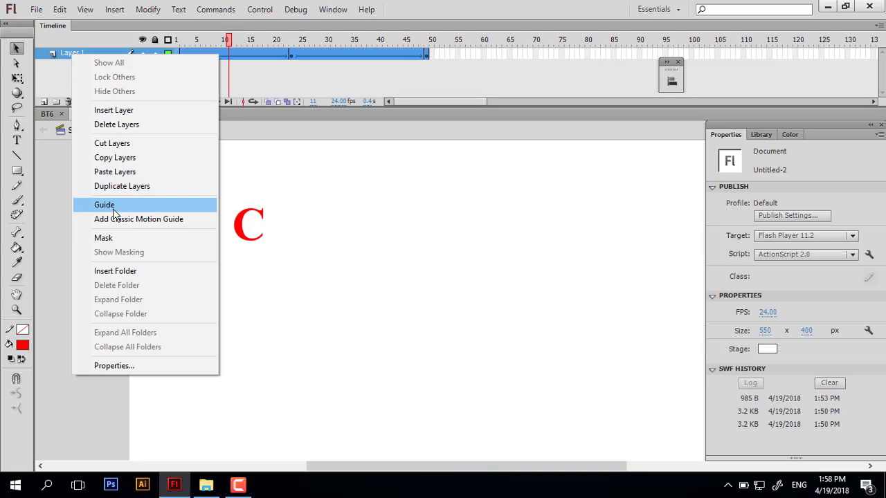
left_click(244, 216)
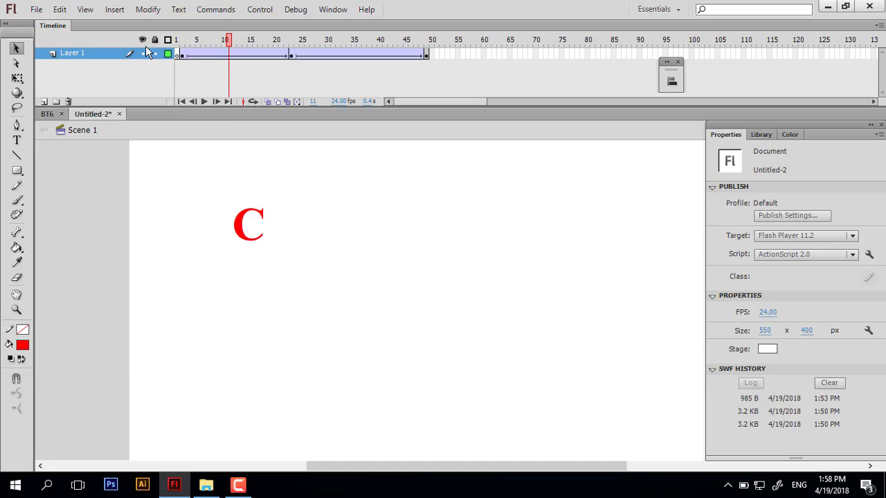
left_click(270, 55)
right_click(270, 54)
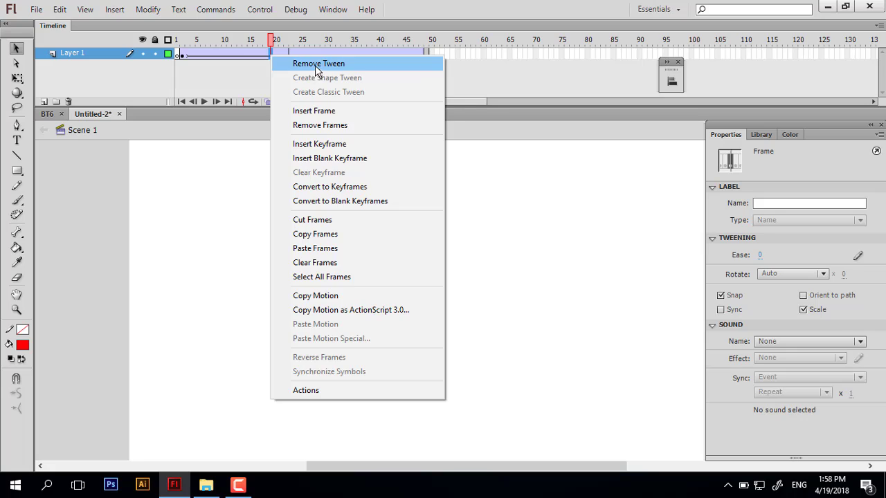
- Remove the classic tweens from both spans of Layer 1, leaving only the C's plain keyframes
left_click(315, 62)
left_click_drag(270, 40, 220, 40)
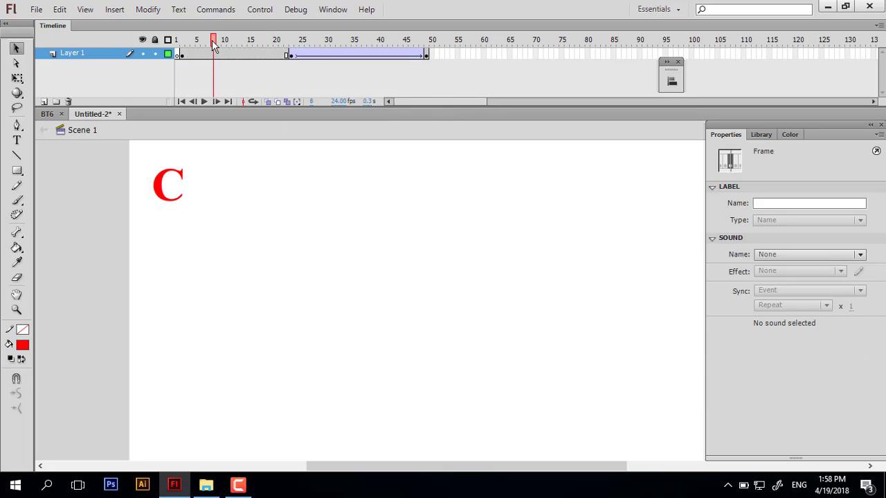
right_click(309, 55)
left_click(366, 62)
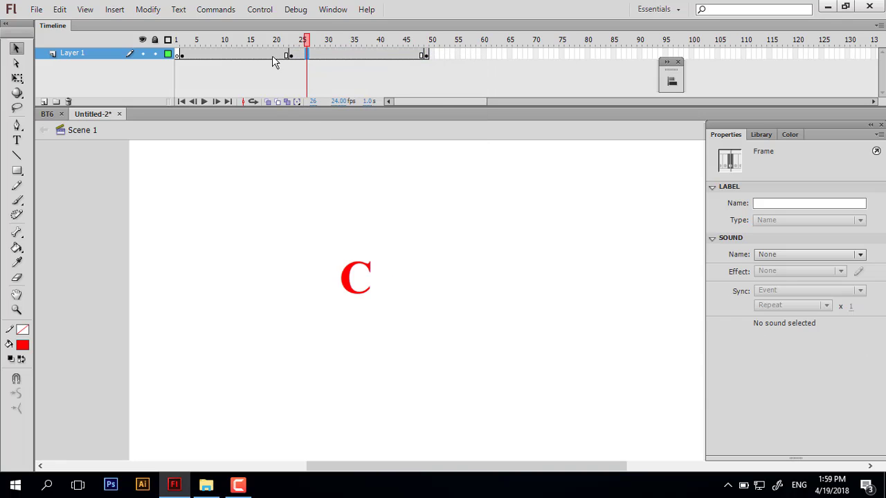
right_click(270, 56)
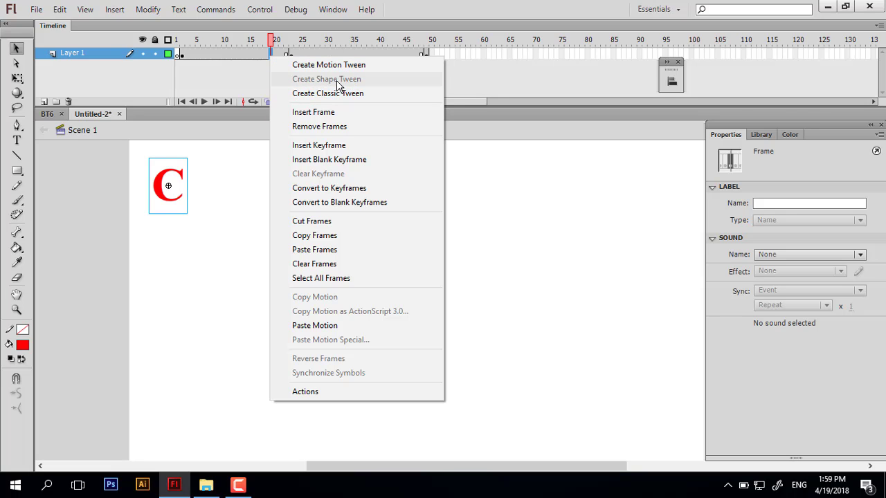
- Scrub frames 15, 23, 40 and 49 to check the C's positions without adding tweens
left_click(498, 200)
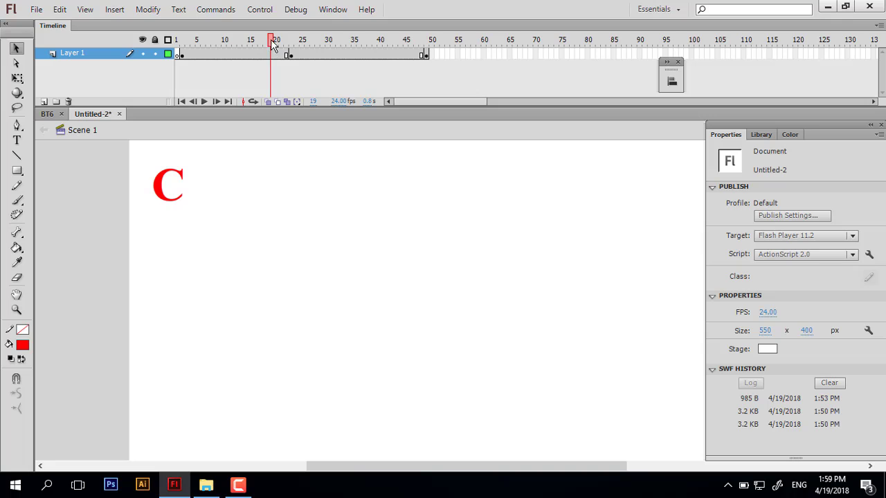
left_click_drag(273, 43, 276, 42)
left_click(253, 55)
right_click(253, 56)
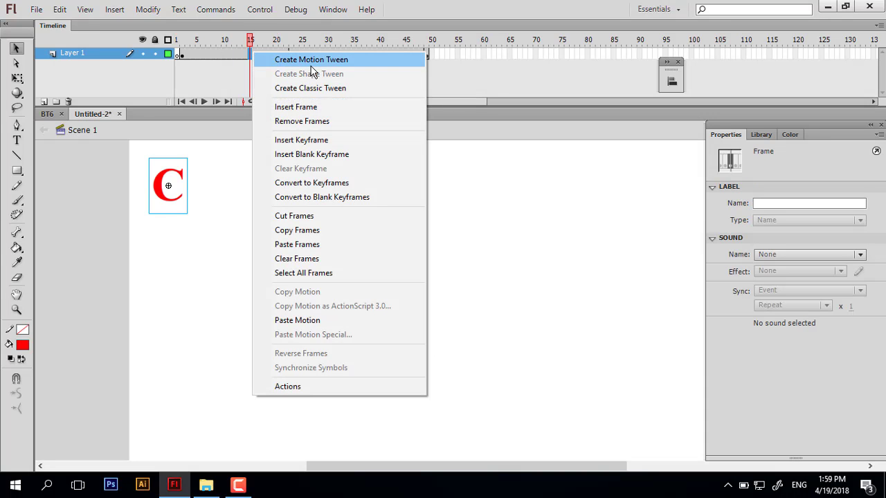
left_click(473, 81)
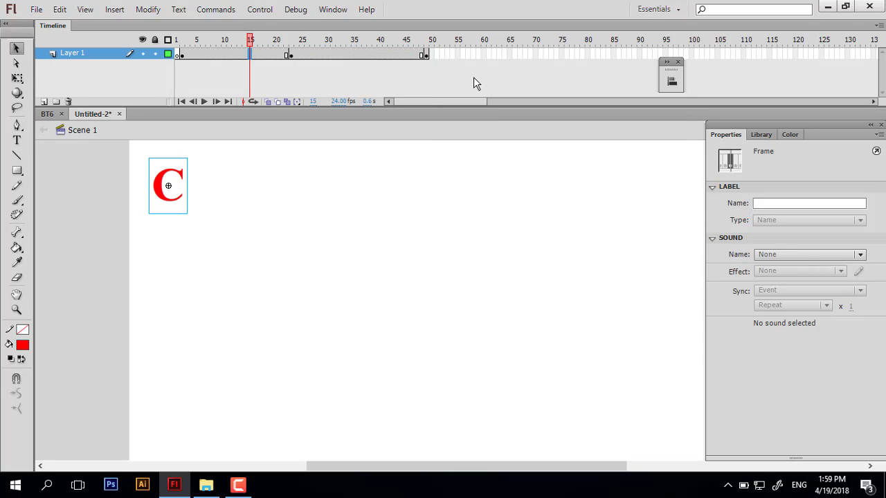
left_click(380, 55)
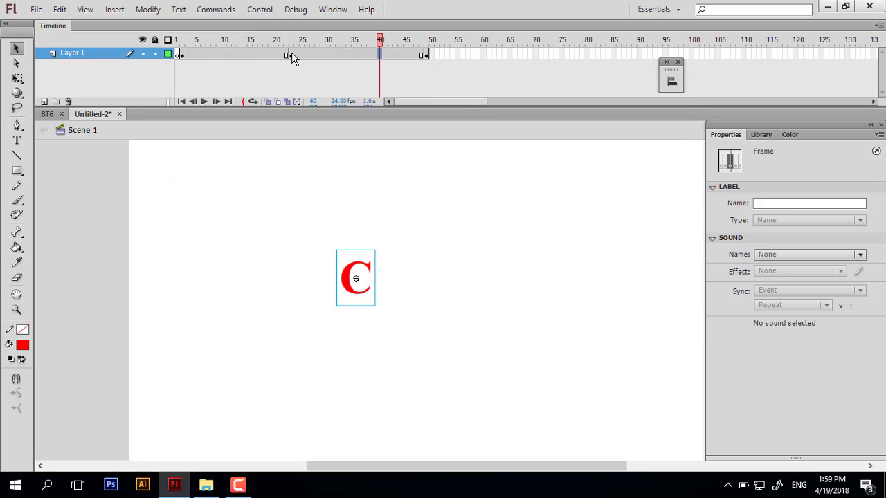
left_click(292, 56)
left_click(425, 56)
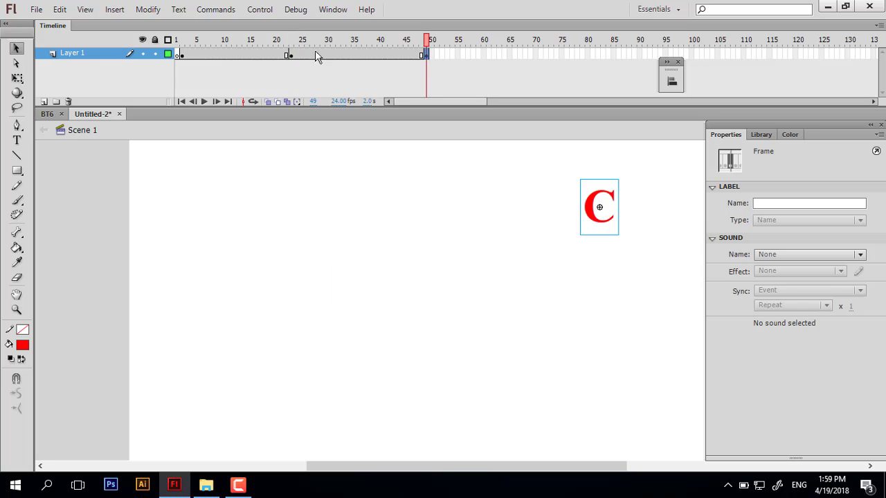
left_click(292, 55)
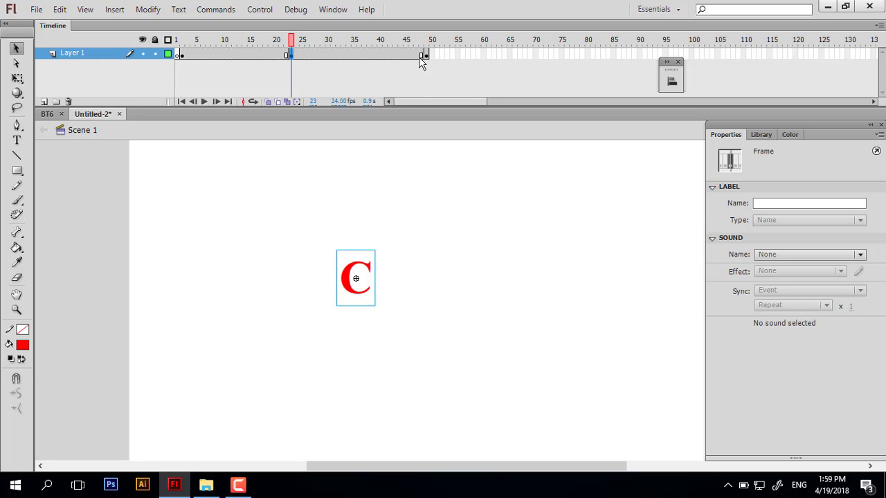
left_click(427, 55)
left_click(292, 54)
- Create a motion tween at frame 30 covering frames 23–49, then scrub to preview it
left_click(328, 57)
right_click(330, 59)
left_click(379, 68)
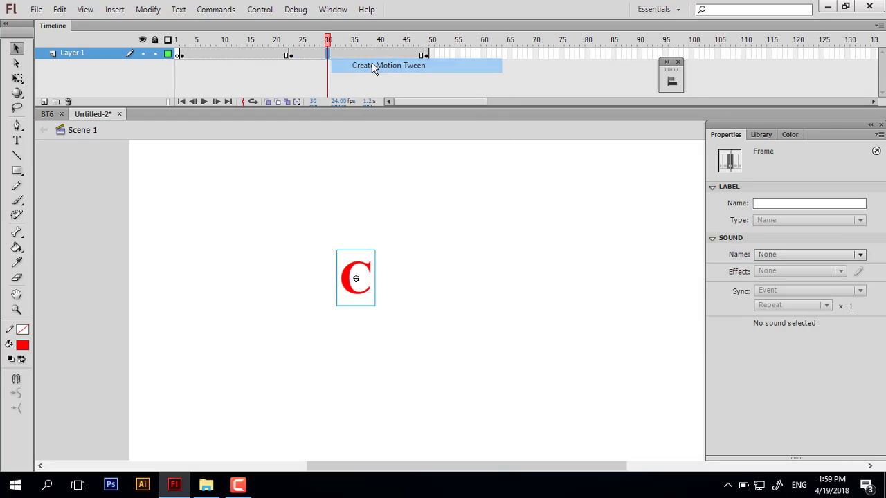
mouse_move(334, 47)
left_mouse_down()
mouse_move(306, 45)
mouse_move(389, 44)
mouse_move(379, 45)
left_mouse_up()
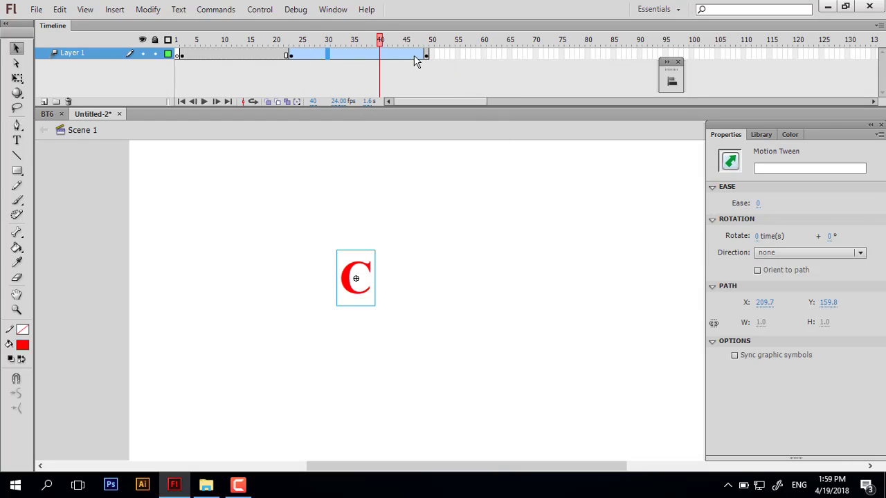
left_click(424, 55)
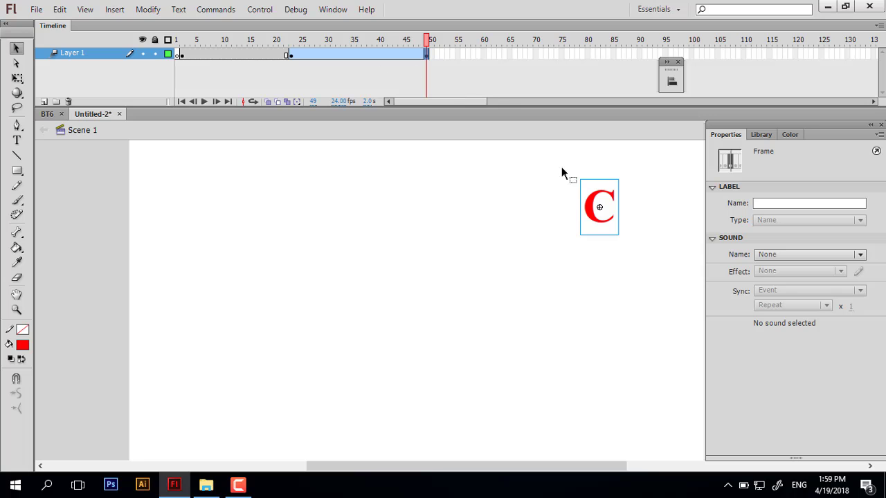
left_click(296, 55)
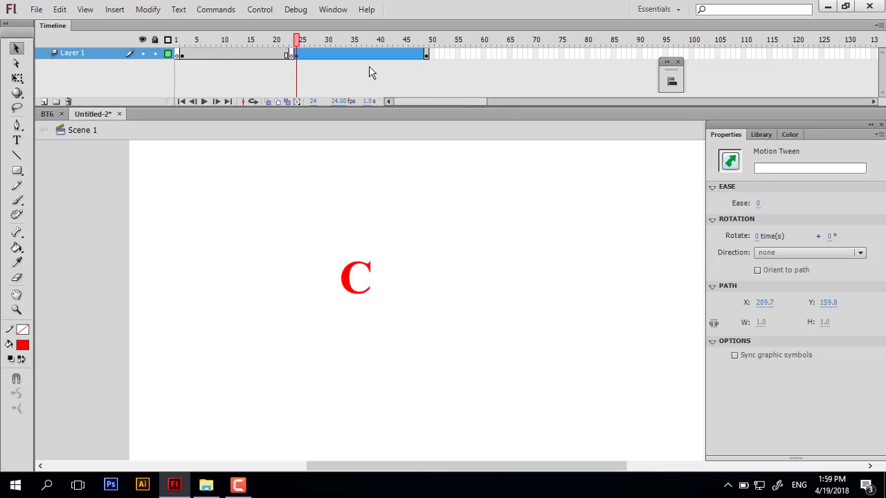
right_click(427, 54)
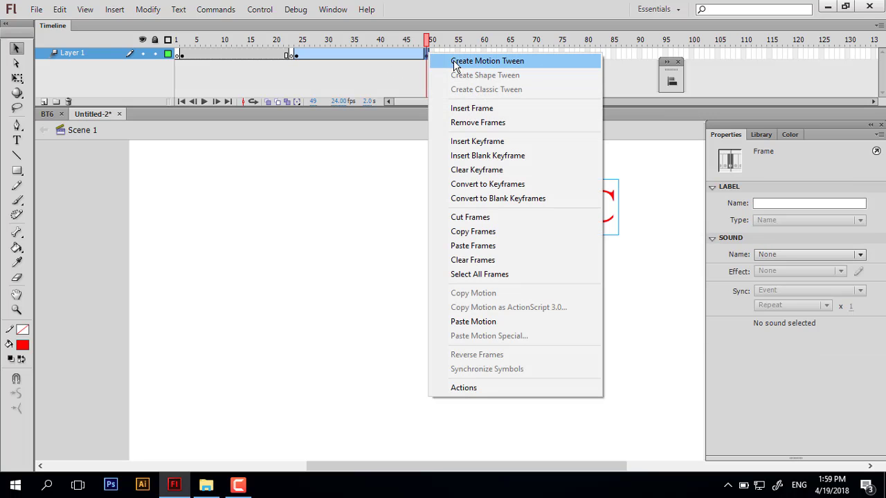
- Preview the tween, then remove frames 45–50 so it ends at frame 44
left_click(455, 61)
key("Return")
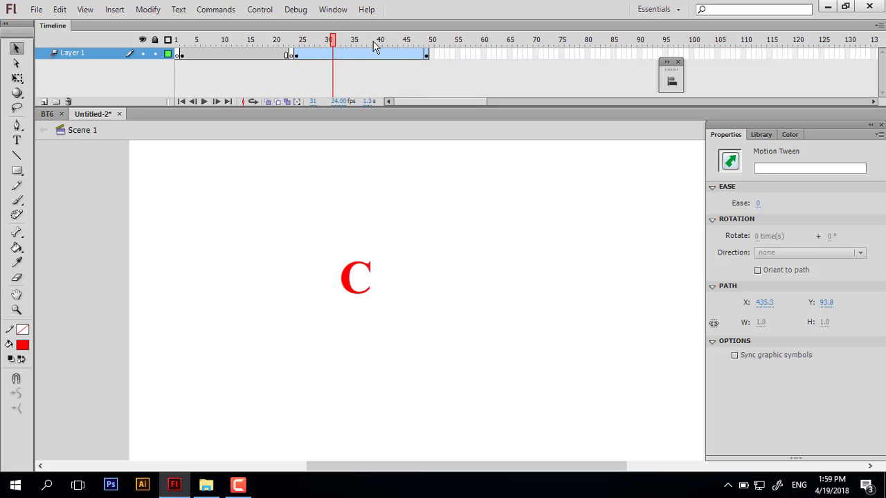
left_click_drag(437, 54, 406, 53)
right_click(406, 53)
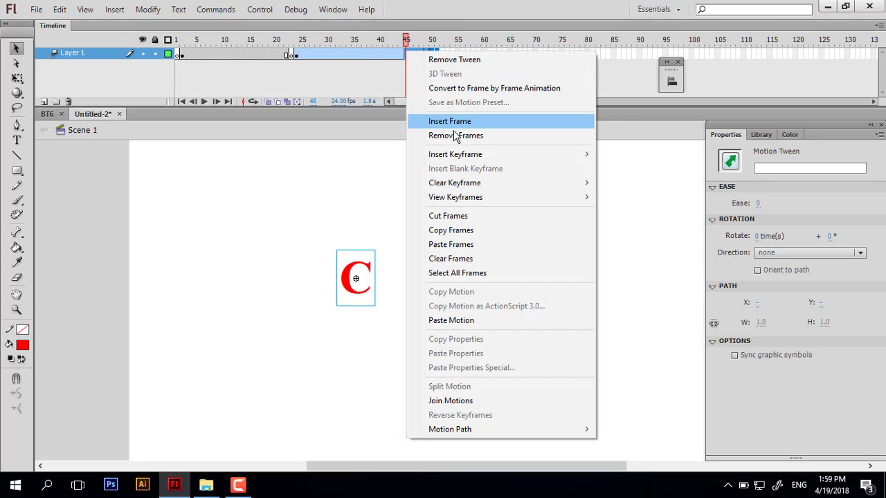
left_click(454, 135)
- Drag the C up and right to form an up-right green motion path, then play it
right_click(398, 56)
mouse_move(451, 153)
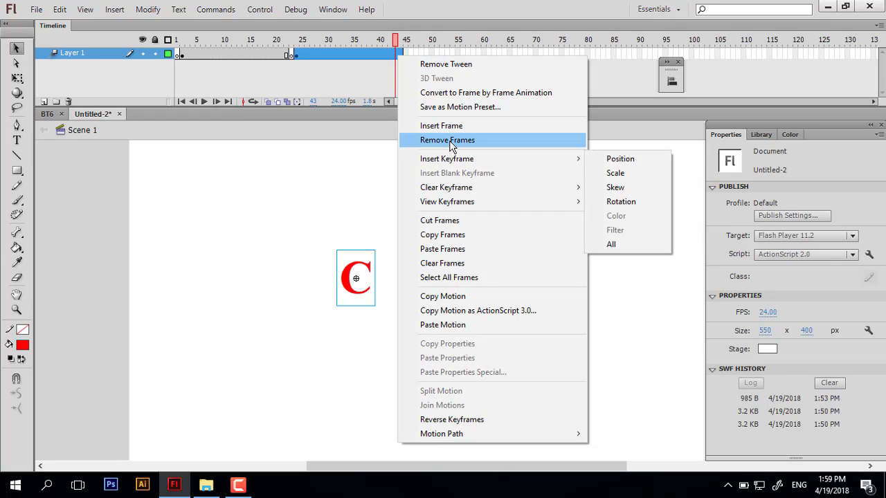
left_click(453, 159)
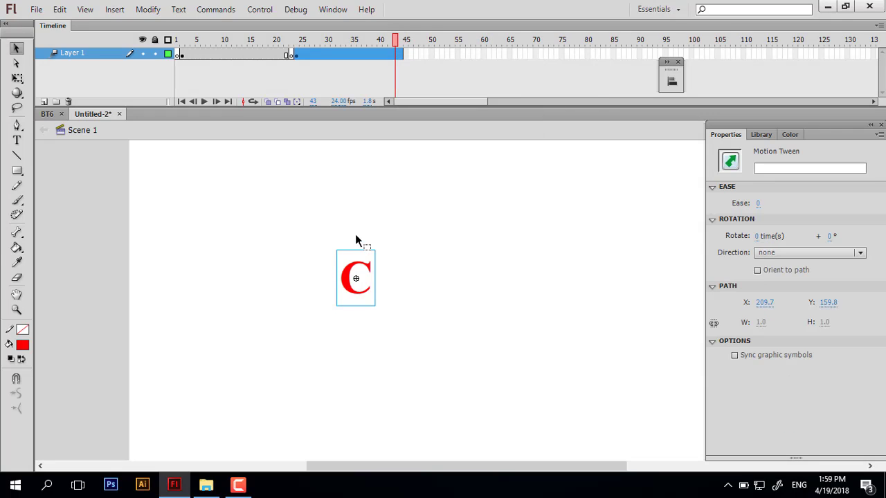
left_click_drag(358, 275, 533, 240)
left_click_drag(396, 40, 306, 39)
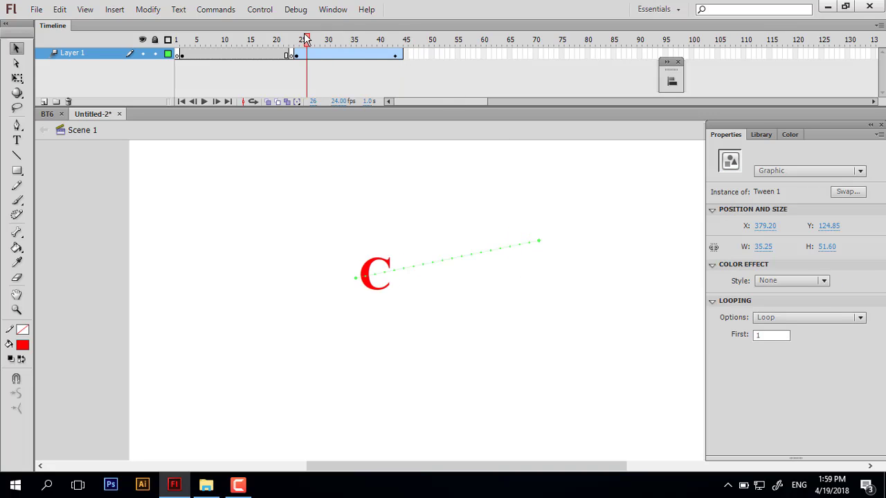
key("Return")
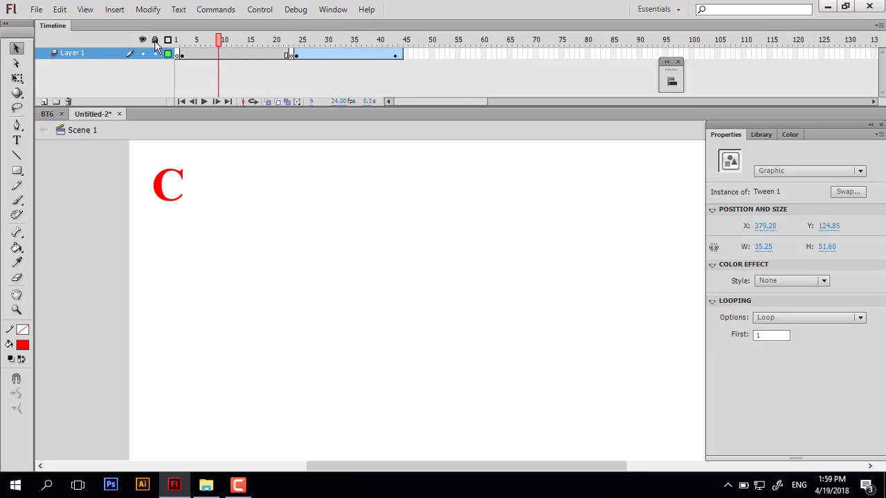
key("Return")
- Select the tween span and scrub the C along its green motion path
left_click(160, 163)
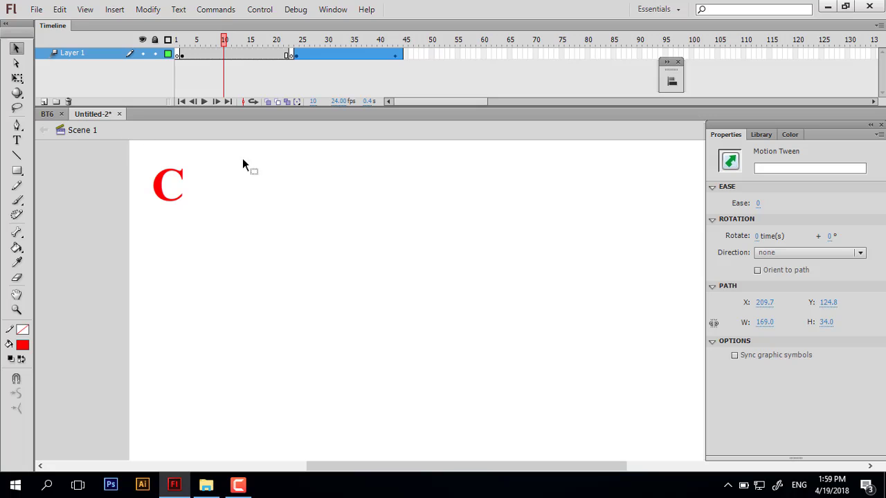
mouse_move(249, 40)
left_mouse_down()
mouse_move(385, 40)
mouse_move(192, 56)
left_mouse_up()
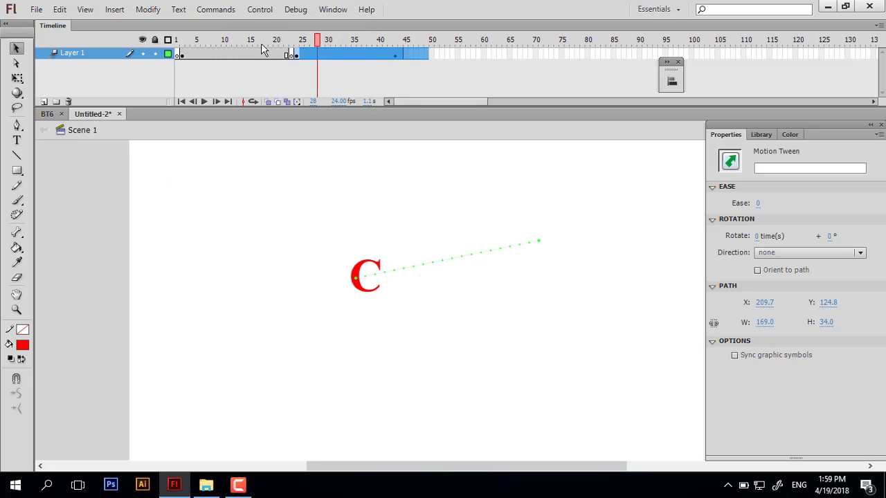
left_click(188, 55)
right_click(193, 54)
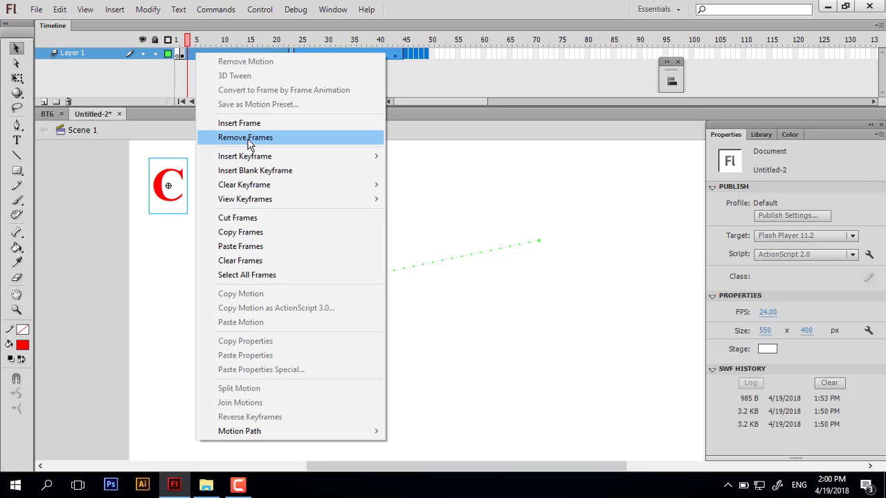
- Remove every frame after frame 1, leaving a single keyframe with the red C top-left
left_click(256, 134)
left_click(177, 53)
right_click(177, 54)
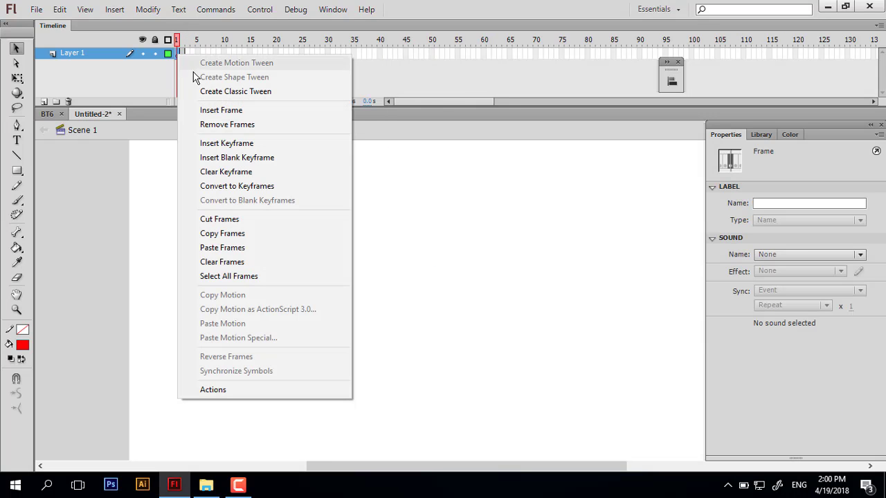
left_click(218, 124)
left_click(341, 229)
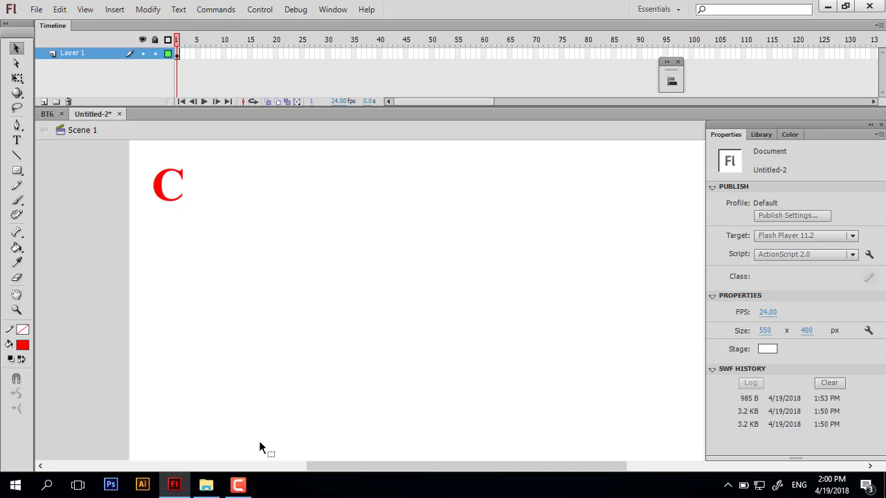
left_click(238, 485)
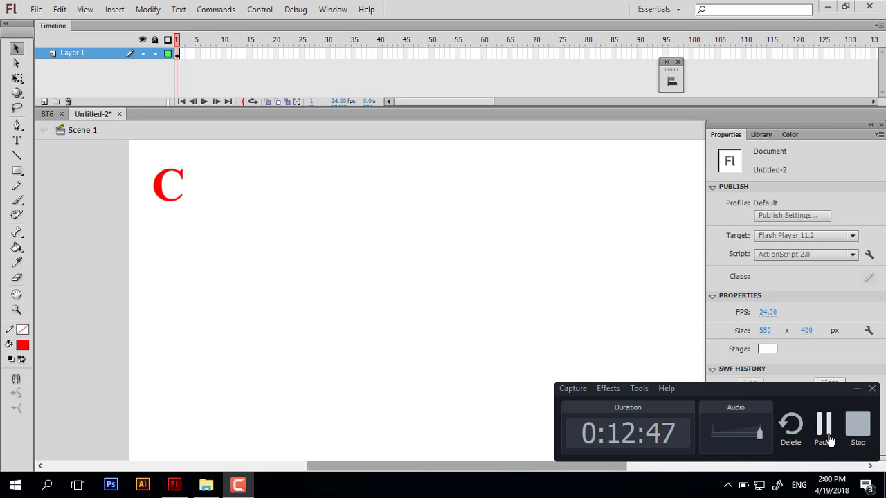